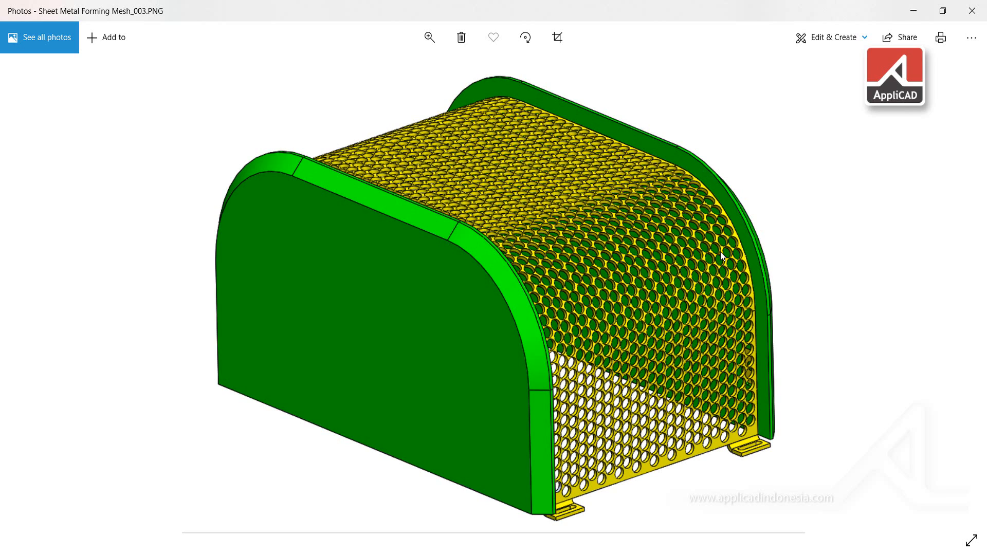
Switch to SOLIDWORKS and create a new part.
click(917, 11)
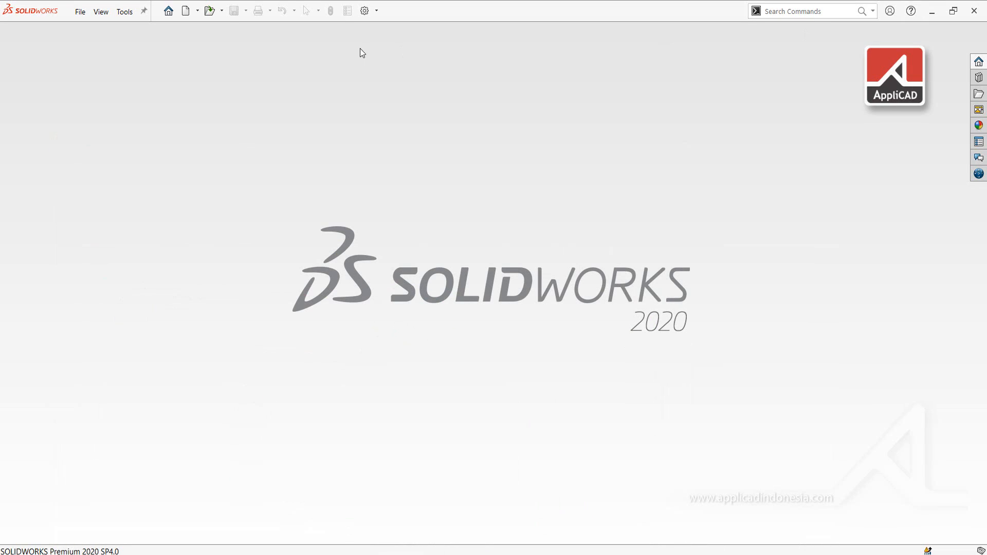
click(187, 10)
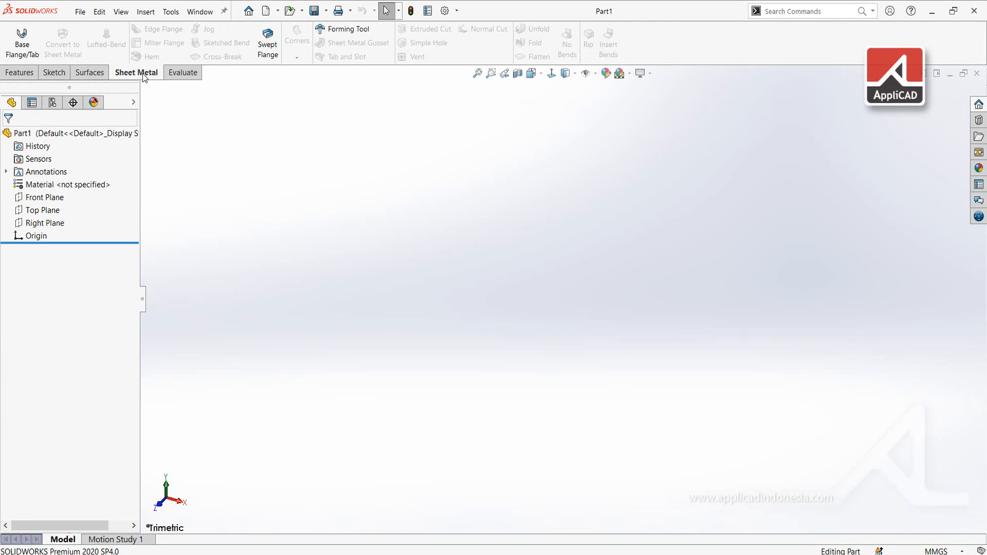
right_click(144, 77)
mouse_move(162, 107)
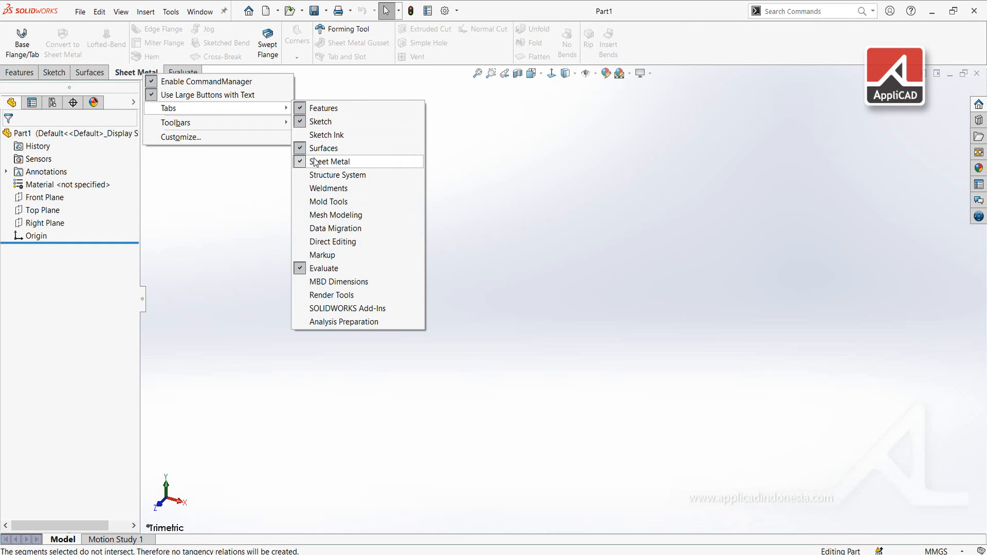
click(117, 319)
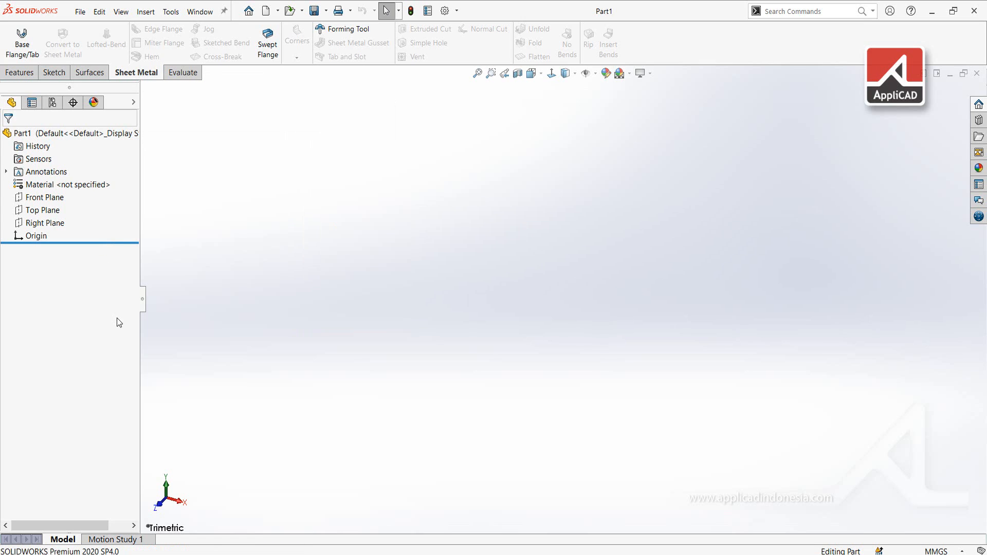
On the Front Plane, sketch an open three-line inverted-U profile about 137 mm wide and 83 mm high, its legs ending level with the origin.
click(50, 213)
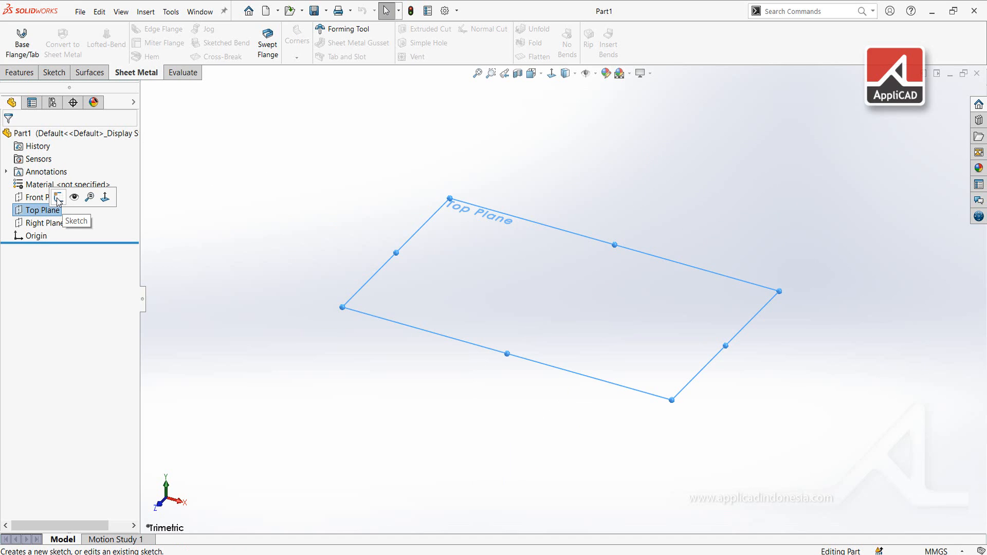
click(44, 198)
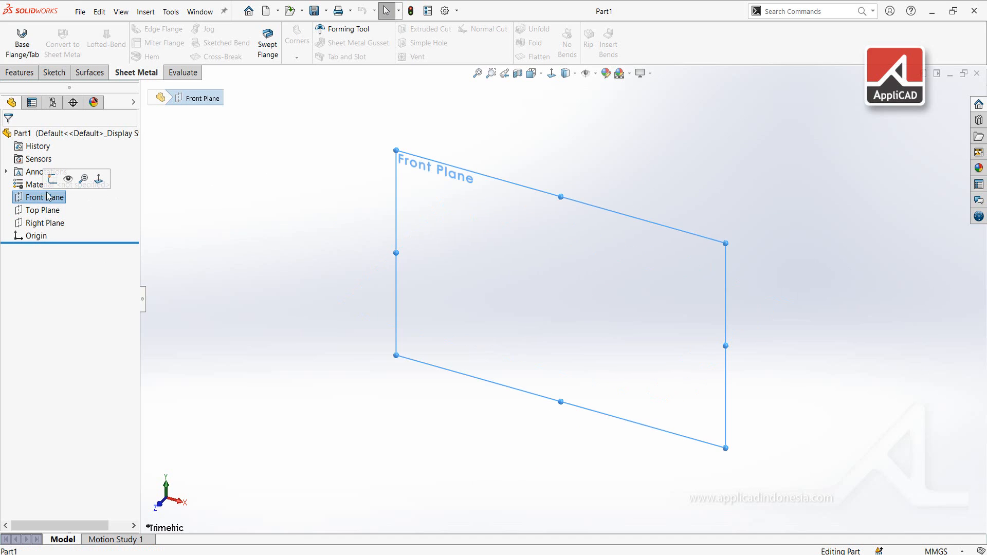
click(58, 184)
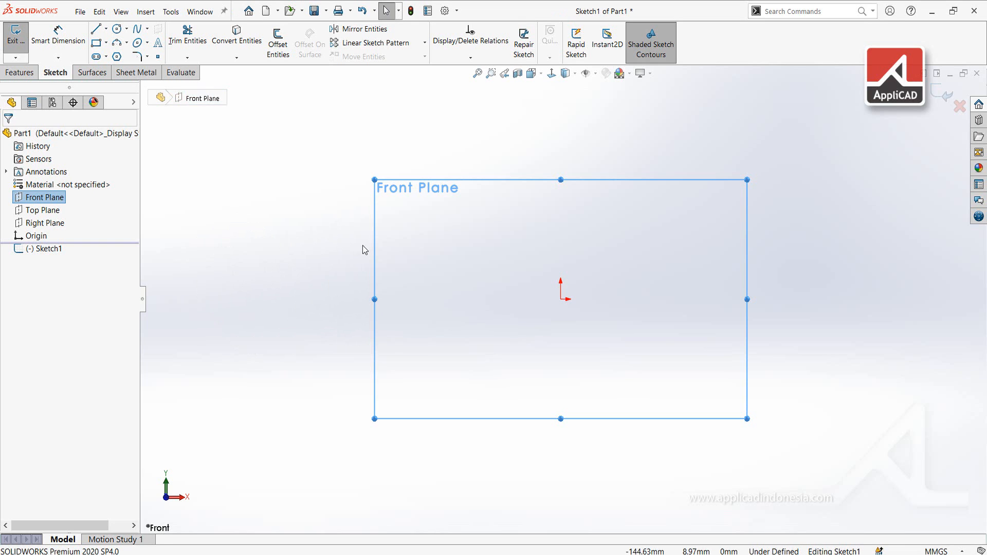
key(l)
mouse_move(419, 299)
mouse_down()
mouse_move(439, 157)
mouse_move(419, 120)
mouse_up()
click(419, 119)
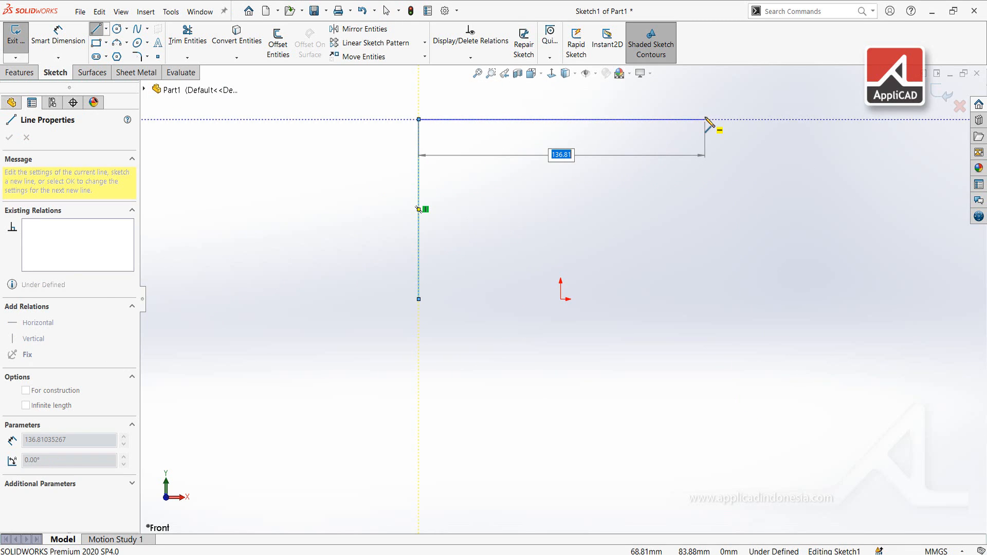
click(704, 119)
click(705, 299)
key(Escape)
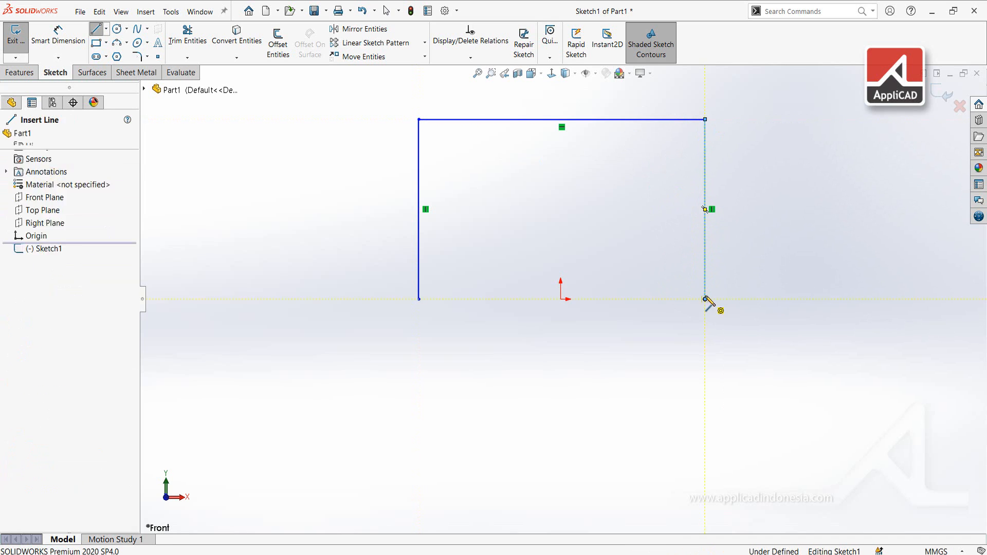
Draw a construction line from the origin to the midpoint of the profile's top line and make it vertical.
right_drag(299, 412, 322, 383)
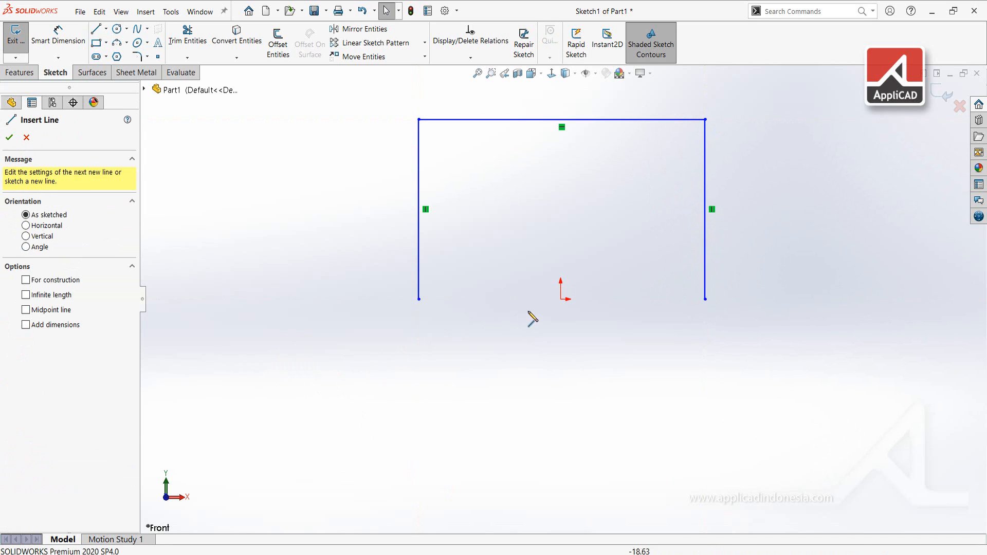
click(561, 300)
click(561, 121)
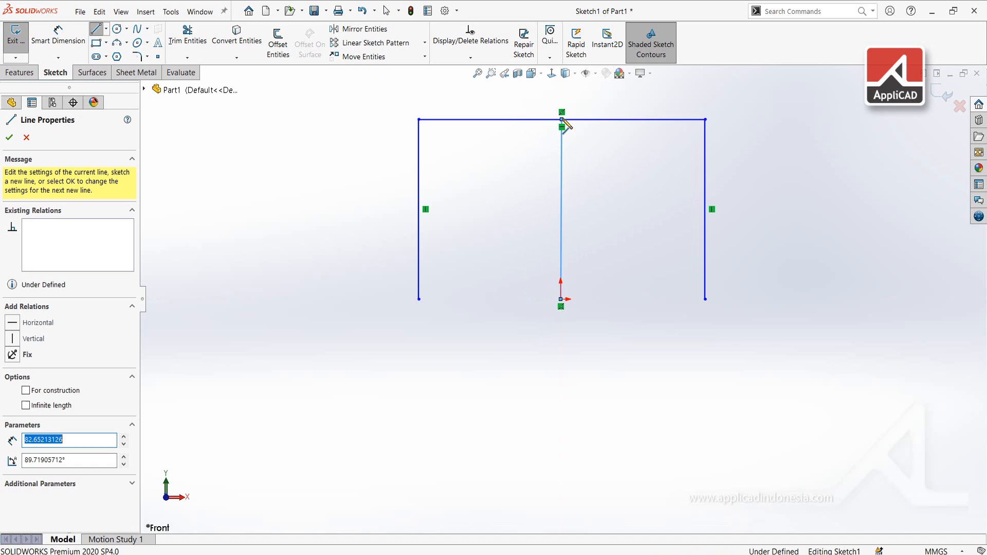
right_click(568, 153)
click(586, 136)
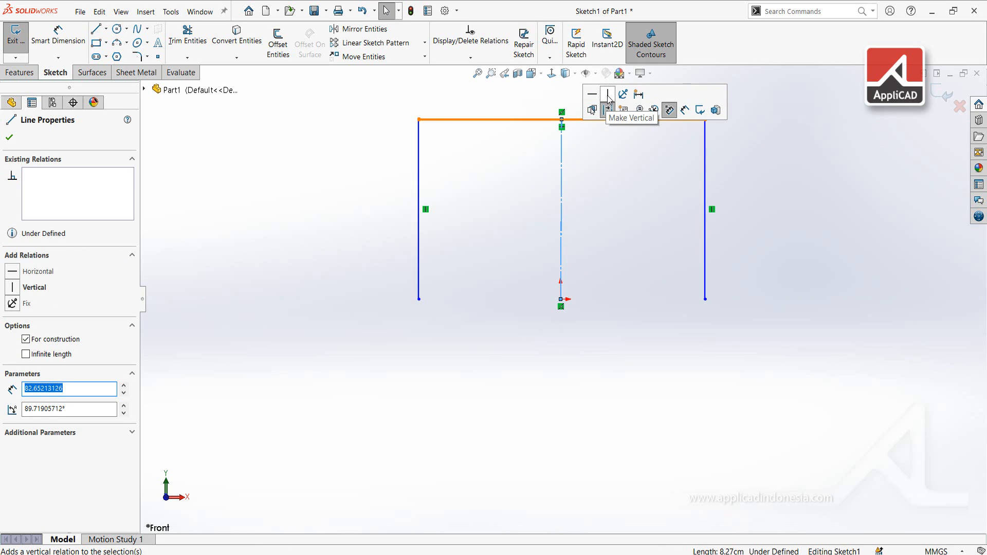
click(619, 107)
click(618, 220)
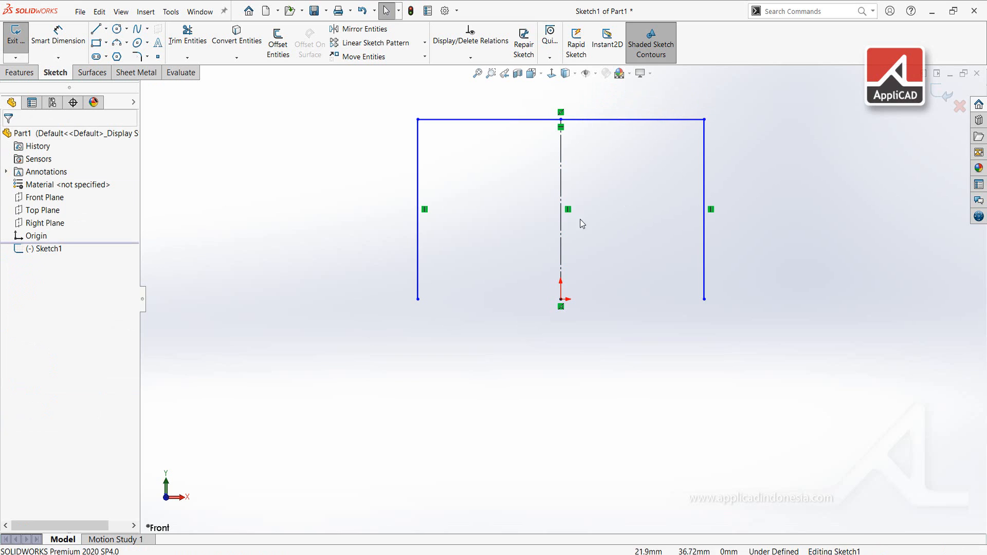
Make the profile's two side lines symmetric about the vertical construction line.
click(415, 233)
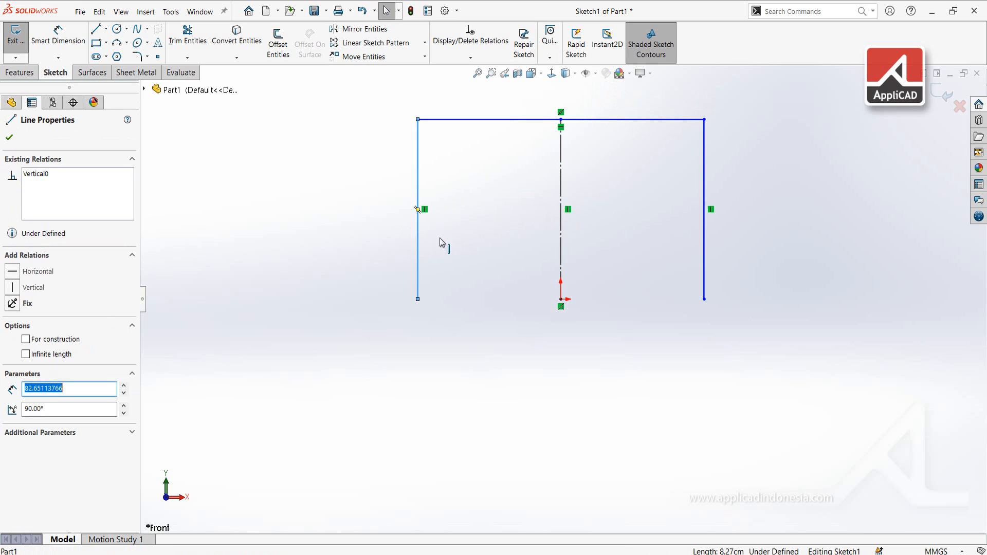
ctrl+click(560, 242)
ctrl+click(704, 257)
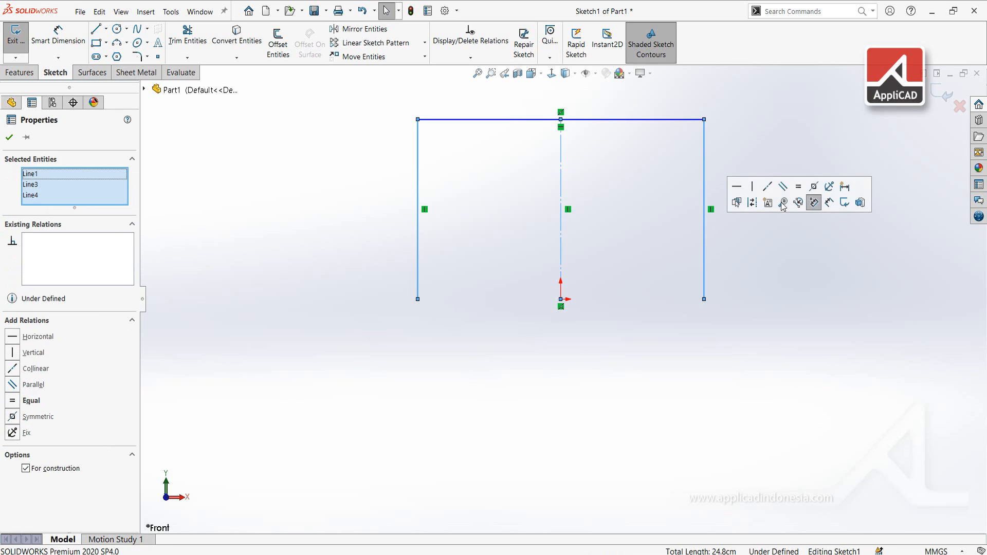
click(813, 202)
click(781, 304)
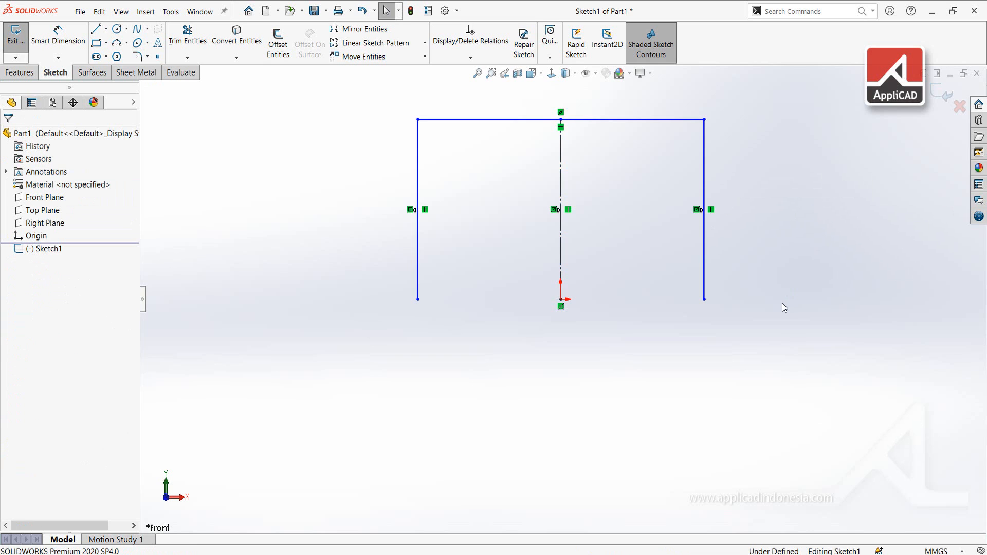
Add horizontal relations between the two lower endpoints of the legs and between the left endpoint and the origin.
click(418, 299)
ctrl+click(704, 300)
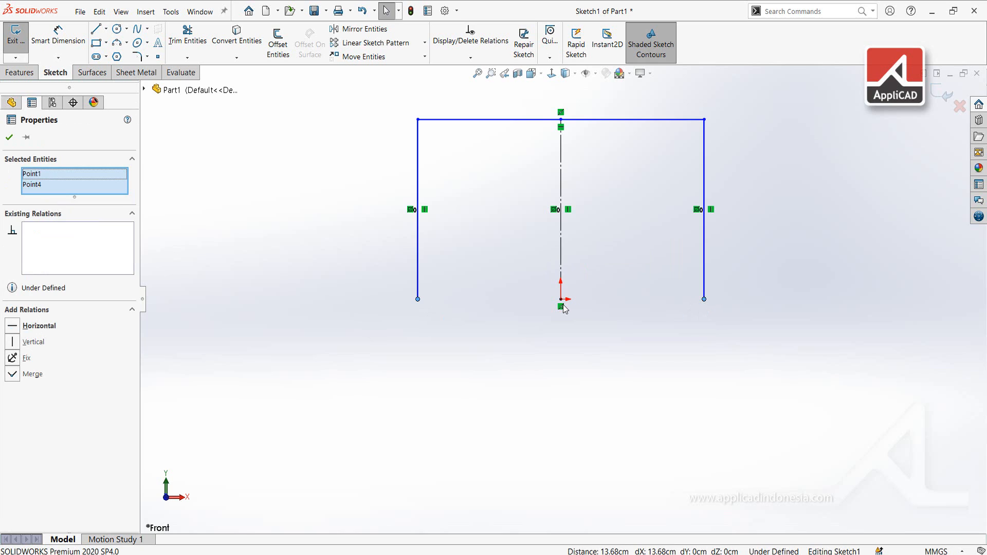
click(12, 327)
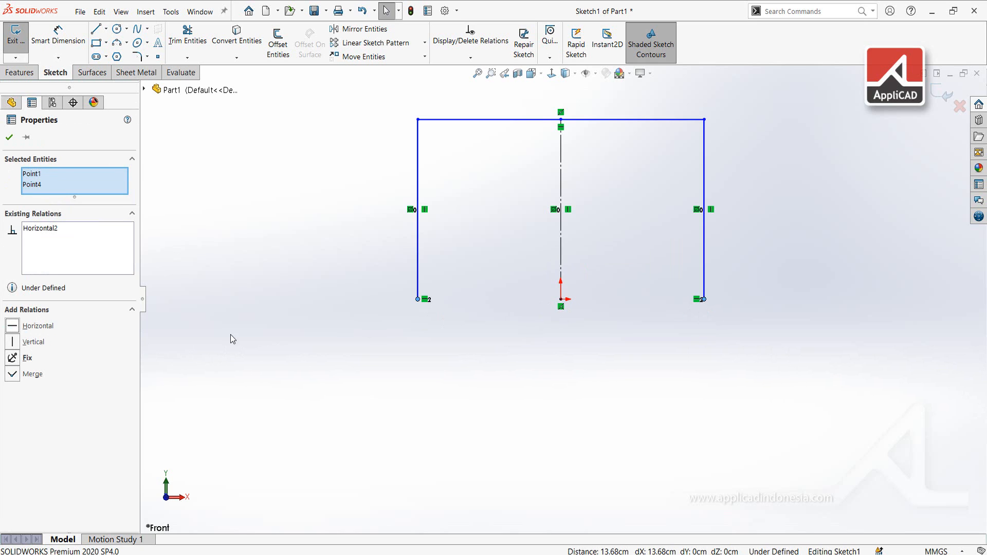
click(561, 300)
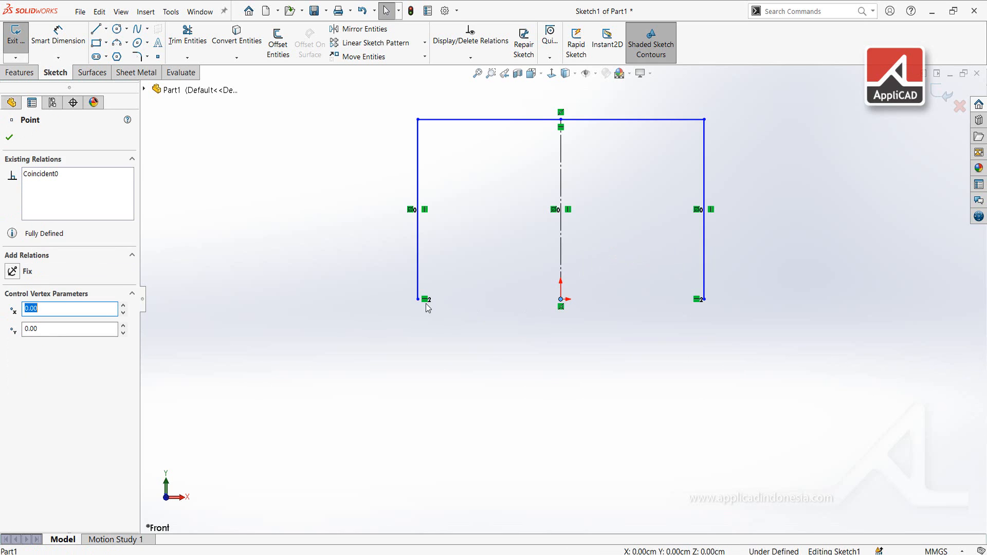
ctrl+click(418, 299)
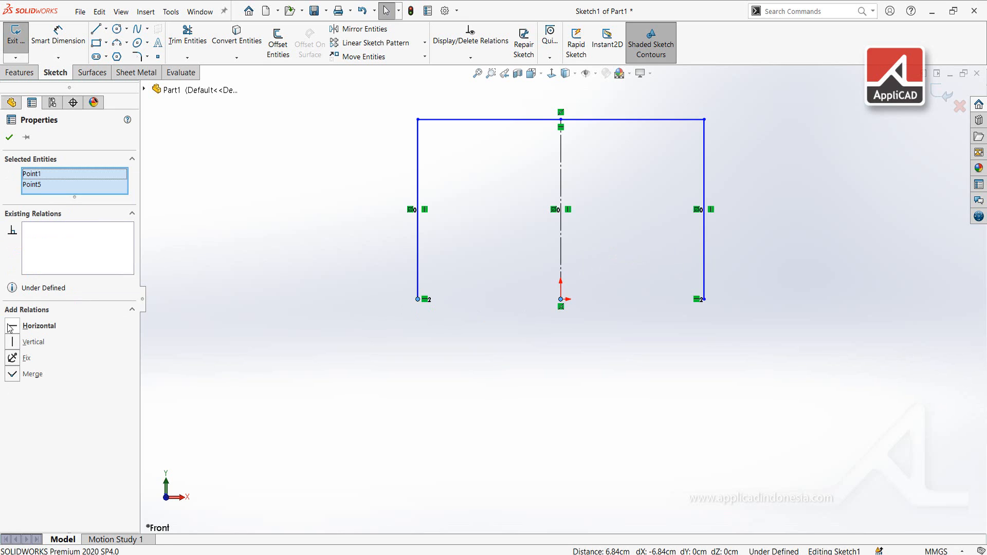
click(12, 327)
click(304, 357)
Dimension the profile's left side to 130 mm and its top line to 250 mm.
key(d)
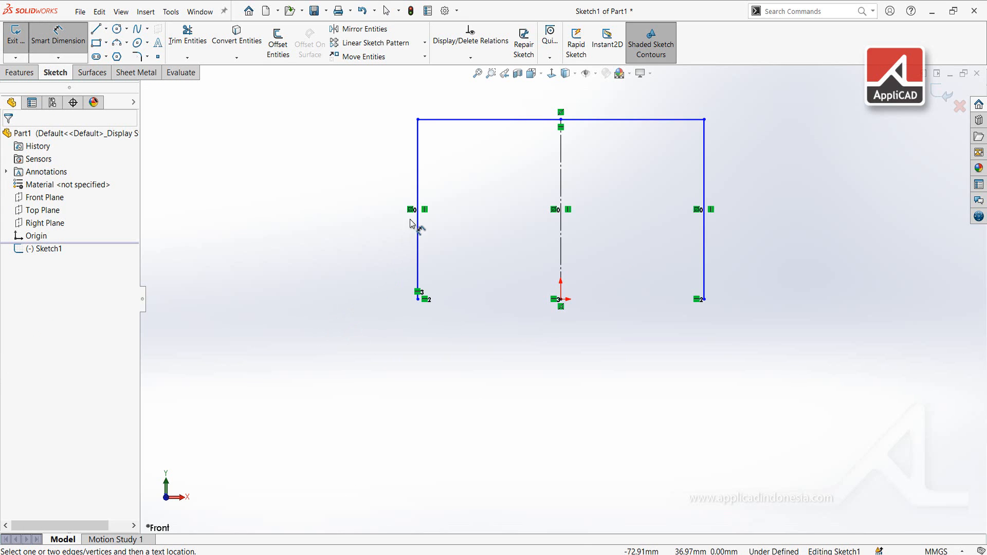
click(407, 236)
click(334, 248)
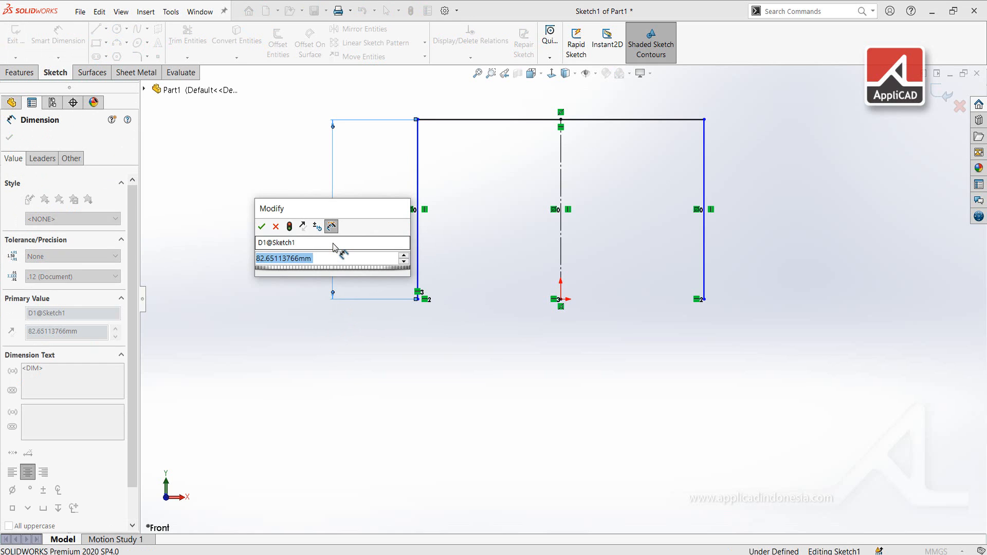
text(130)
key(Return)
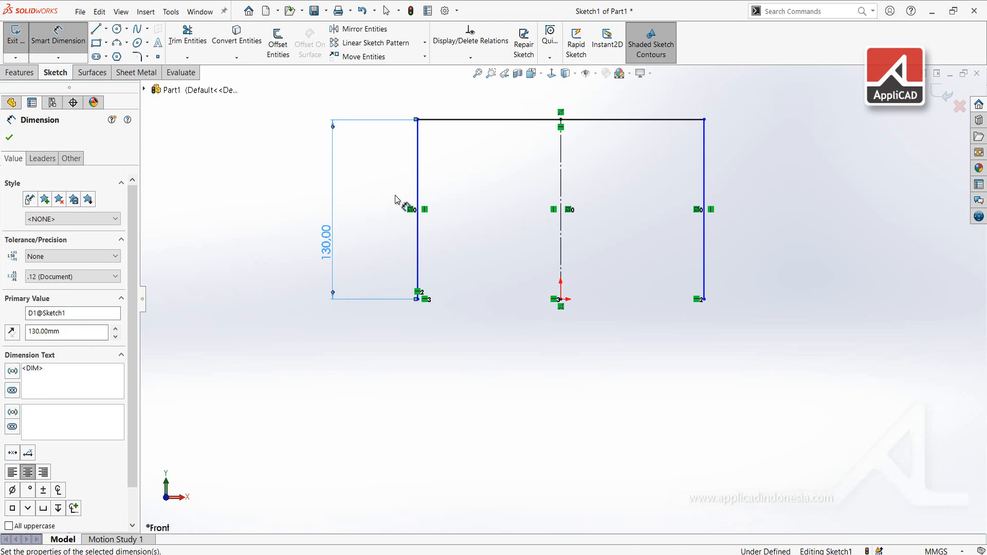
click(500, 123)
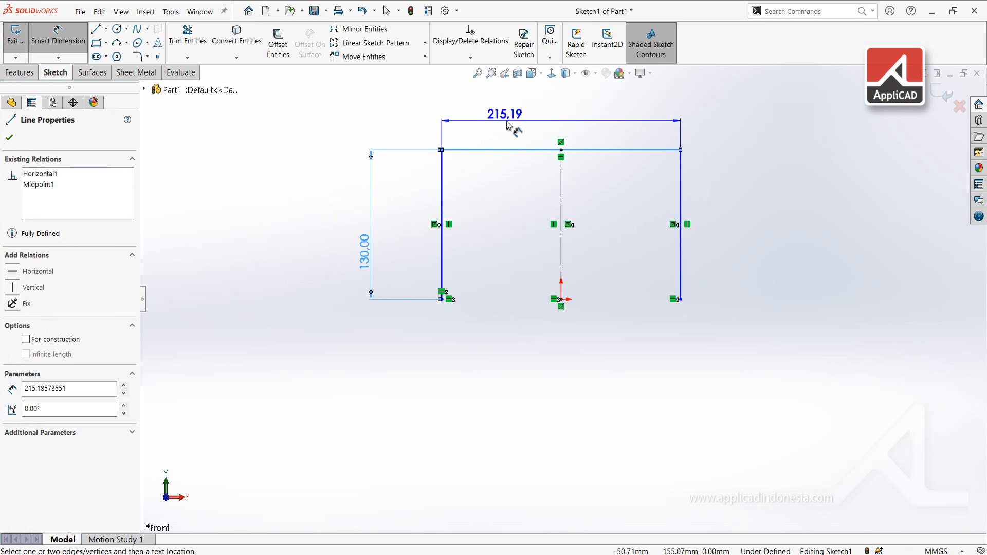
click(548, 120)
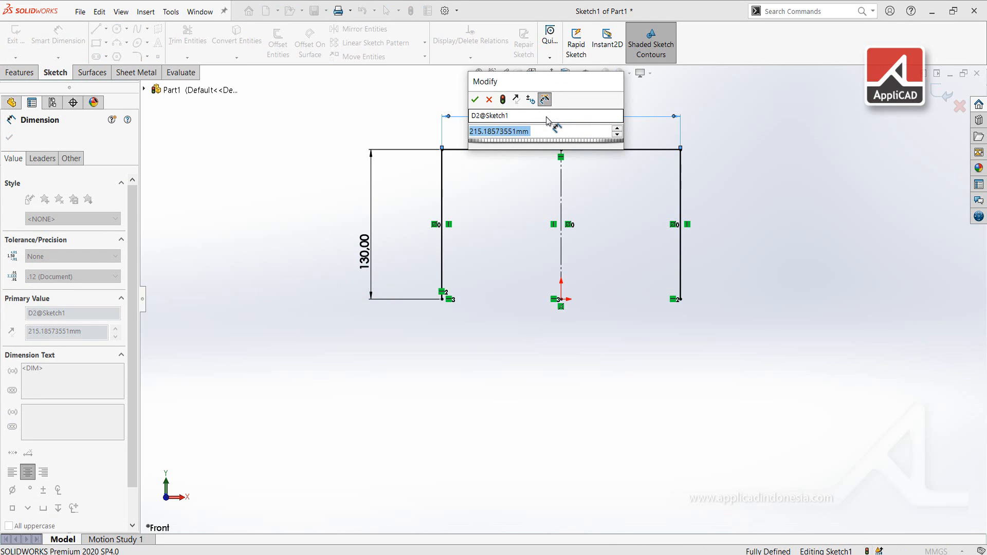
text(250)
key(Return)
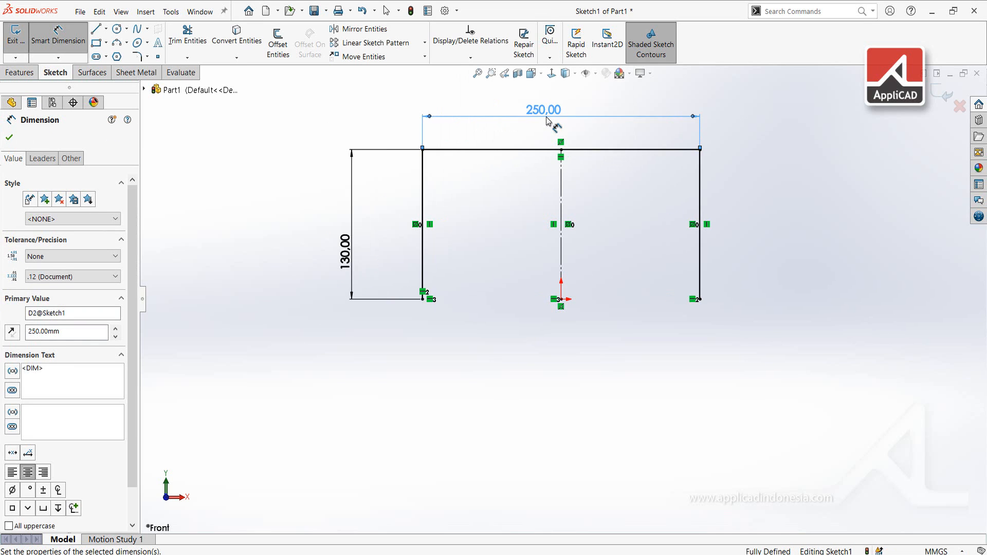
key(Escape)
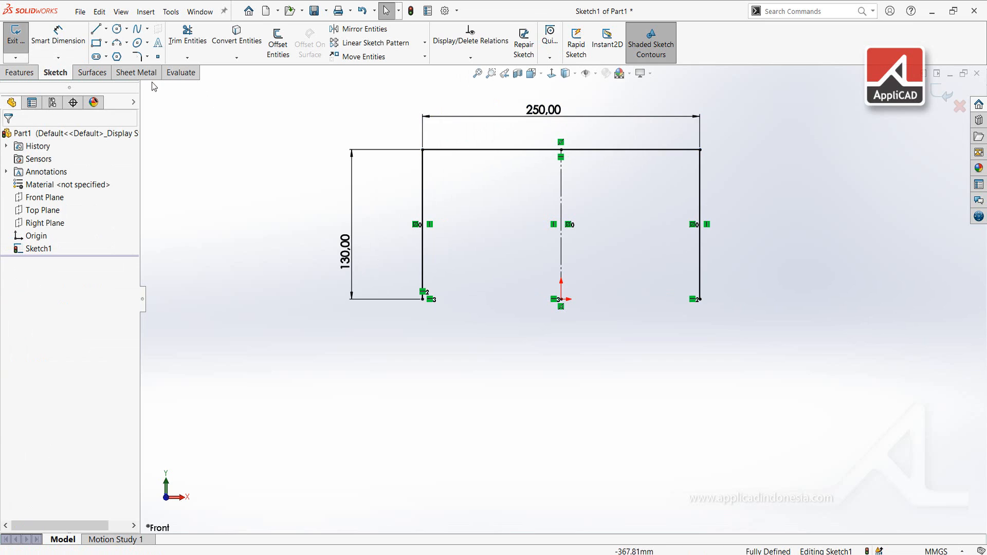
Round both upper corners of the profile with 60 mm sketch fillets.
click(139, 56)
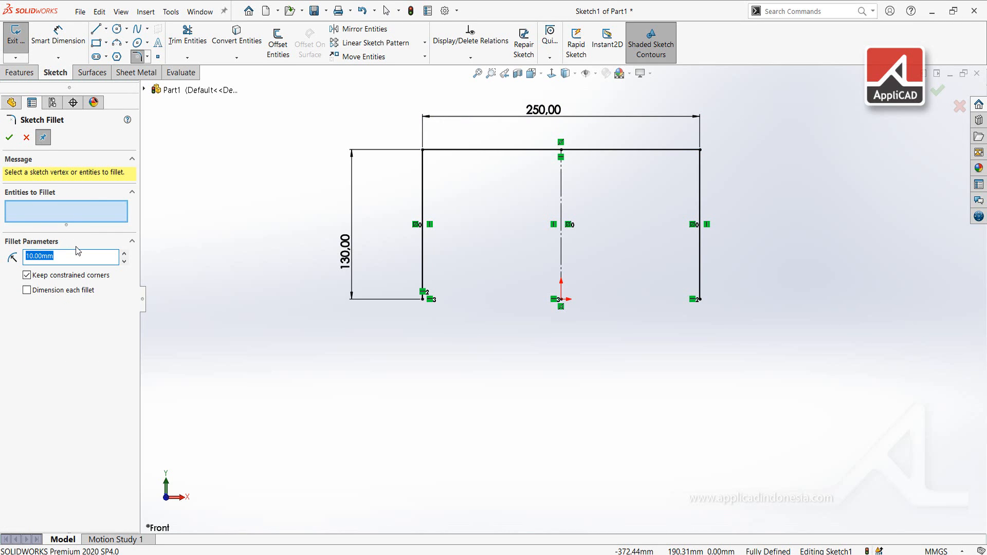
text(50)
click(422, 150)
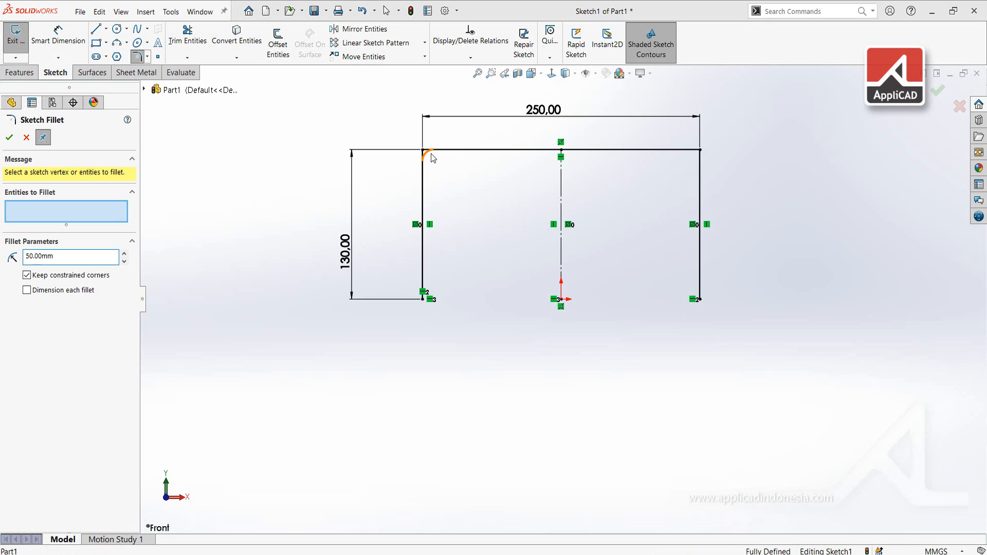
click(523, 297)
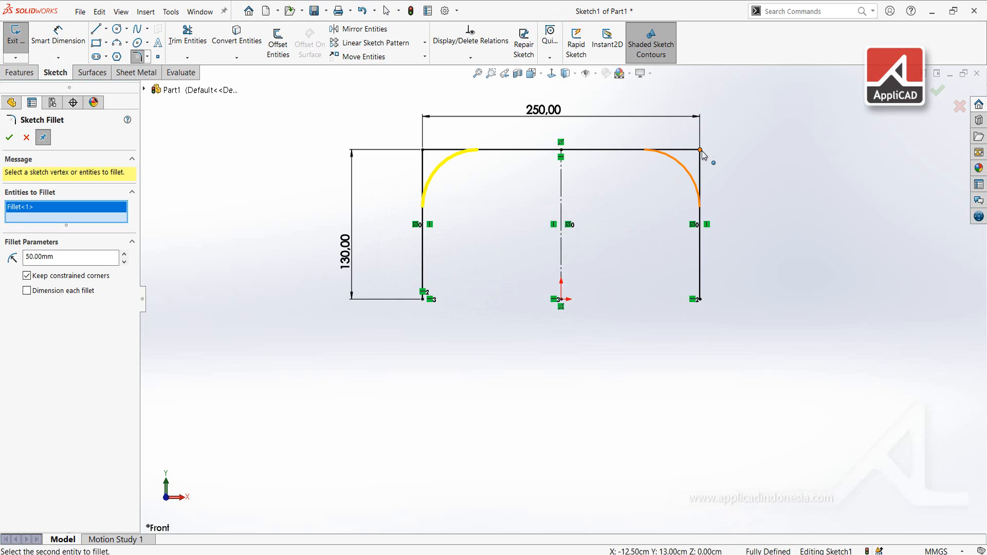
click(700, 150)
click(535, 298)
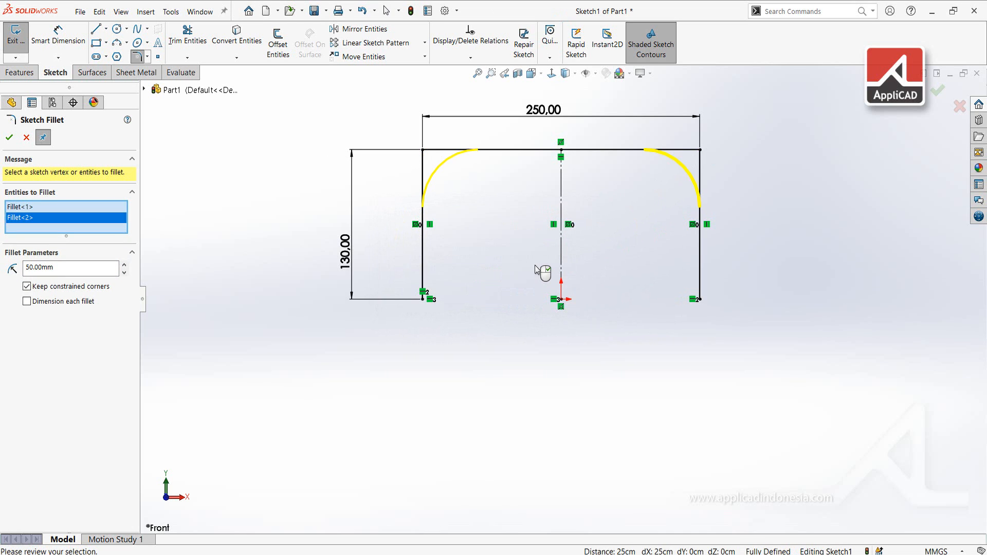
drag(66, 267, 1, 268)
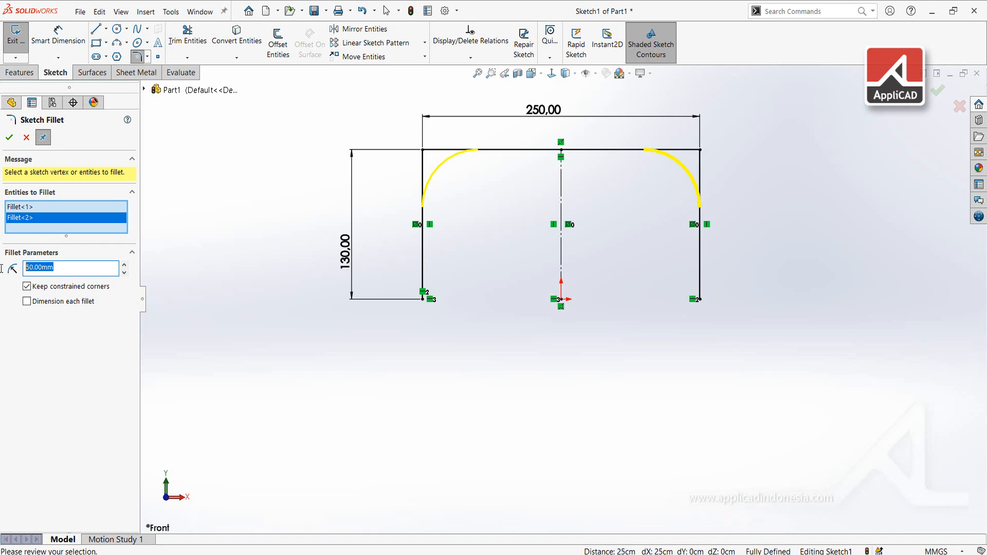
text(60)
key(Return)
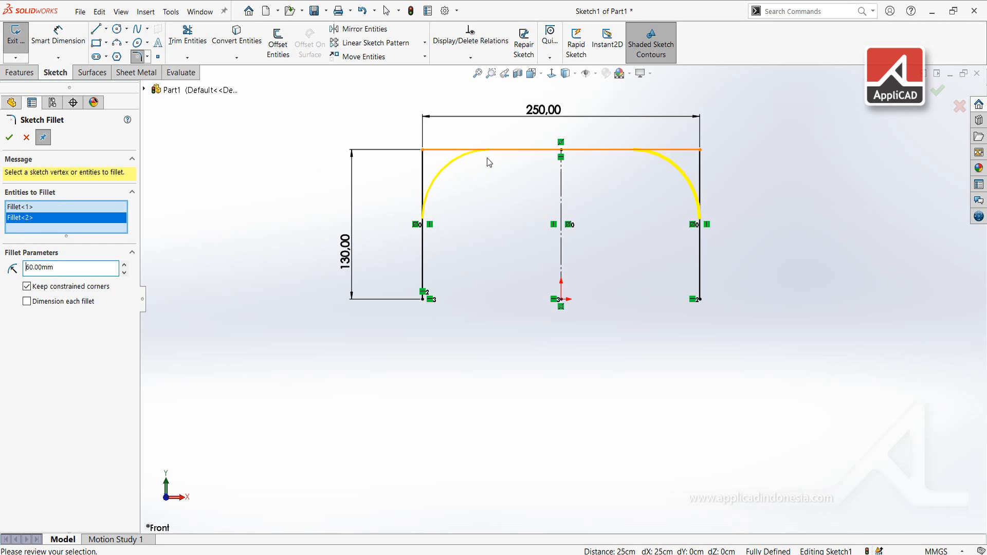
click(7, 139)
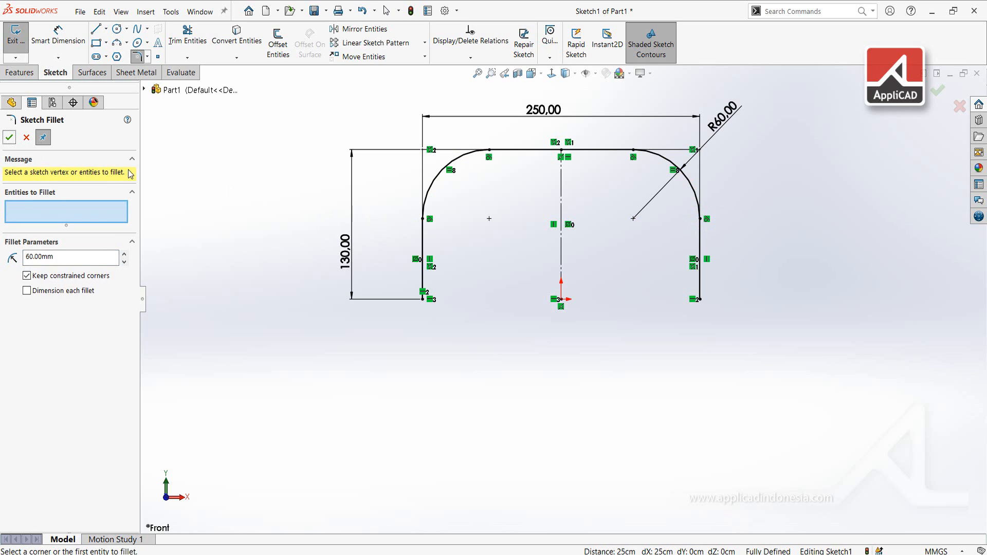
click(9, 138)
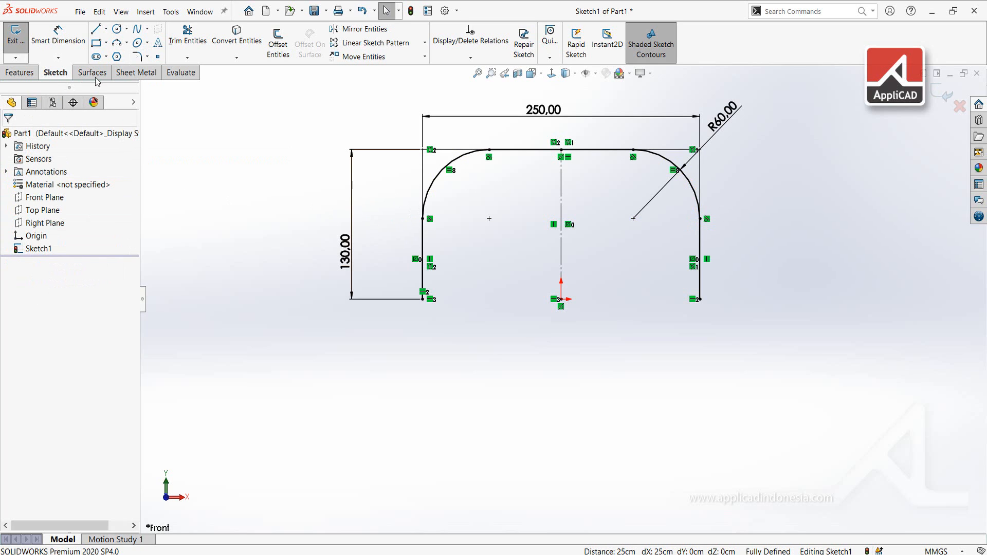
Create a 2 mm thick sheet-metal base flange from the profile sketch, extended 150 mm with the Mid Plane end condition.
click(123, 73)
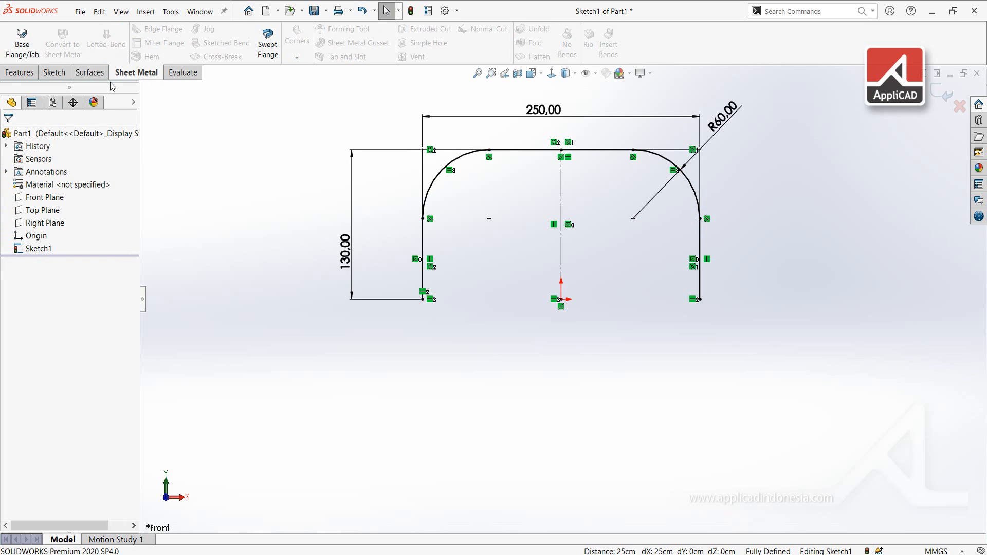
click(23, 41)
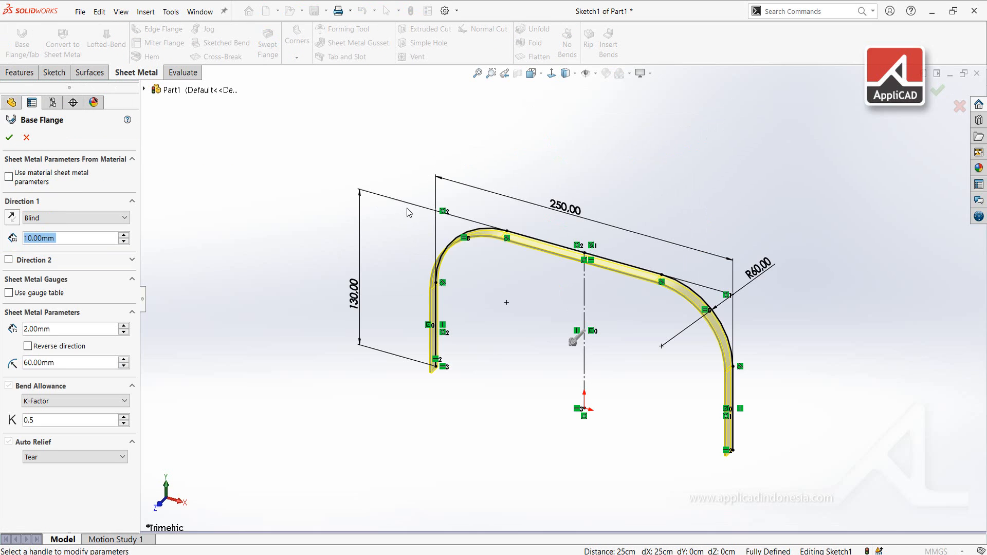
click(75, 218)
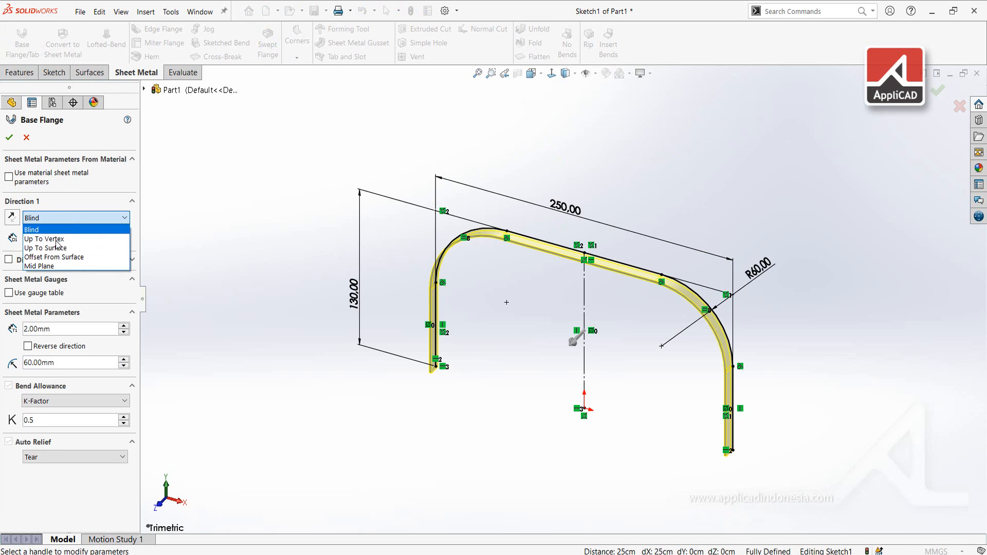
click(46, 275)
click(49, 218)
click(36, 255)
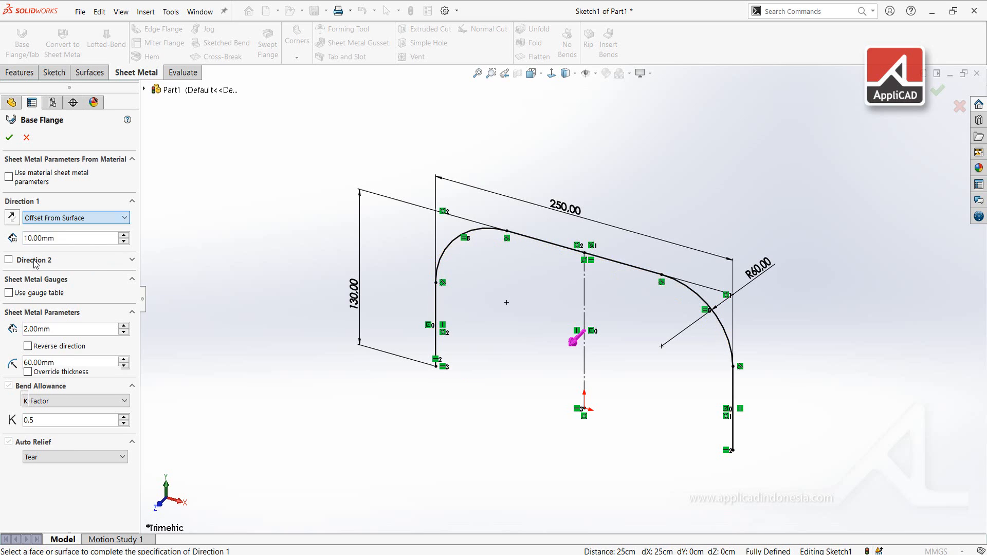
click(48, 218)
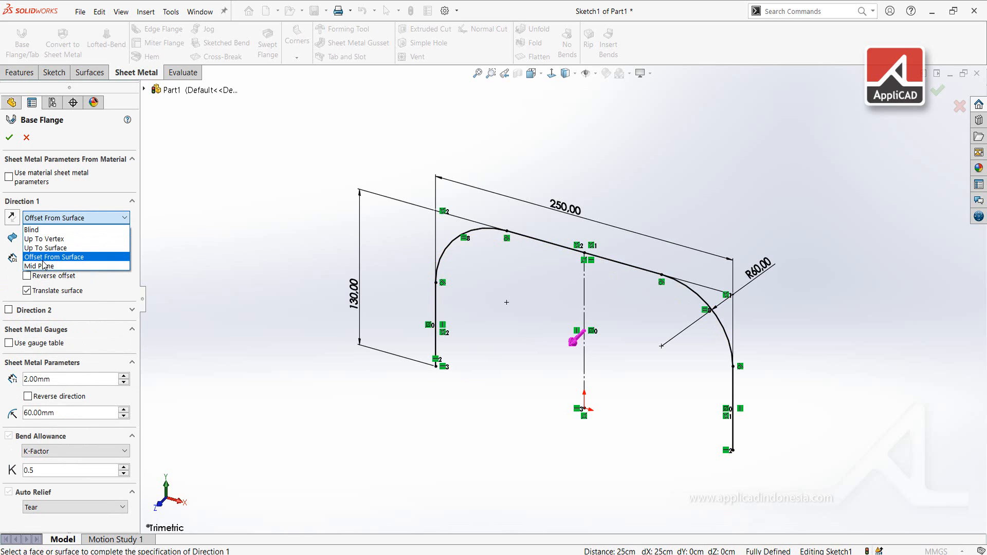
click(44, 266)
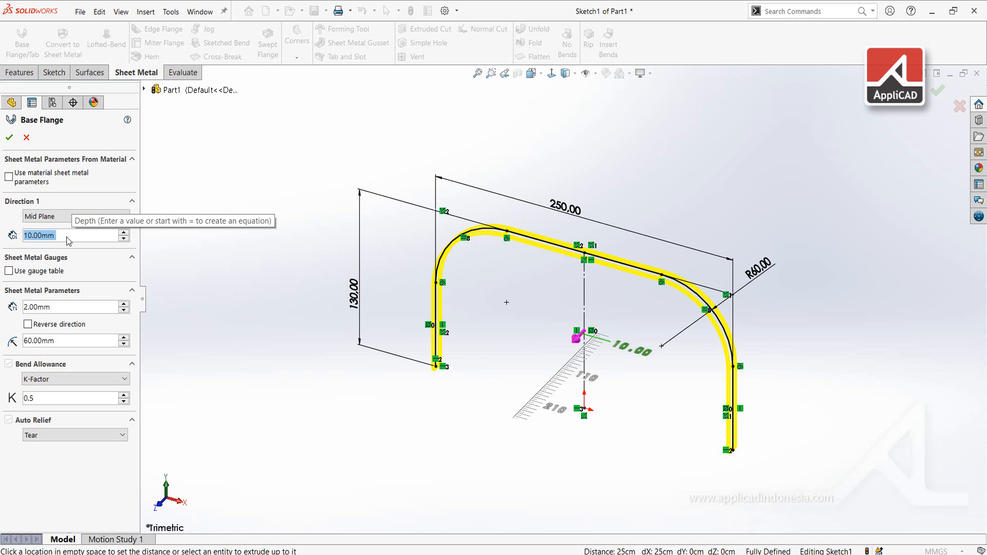
text(150)
key(Return)
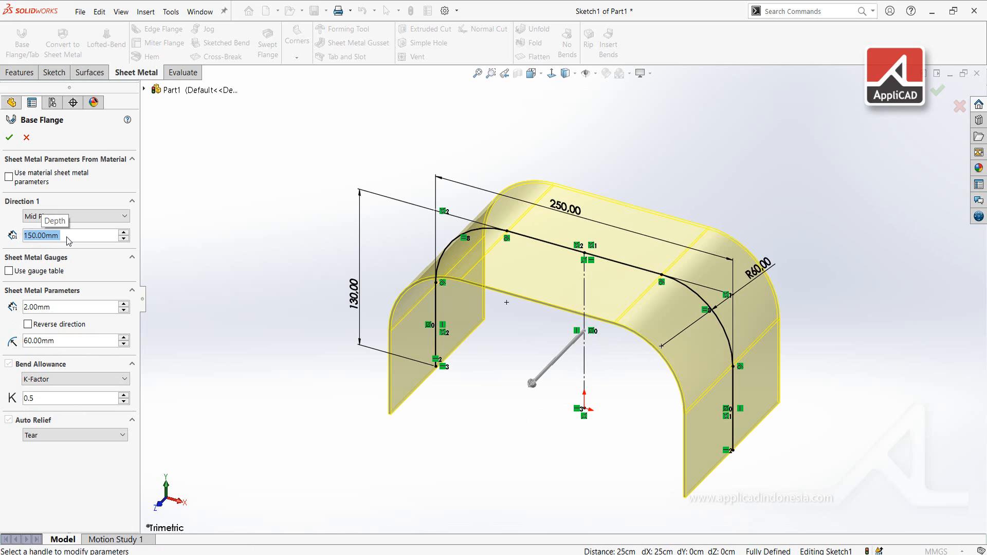
click(66, 306)
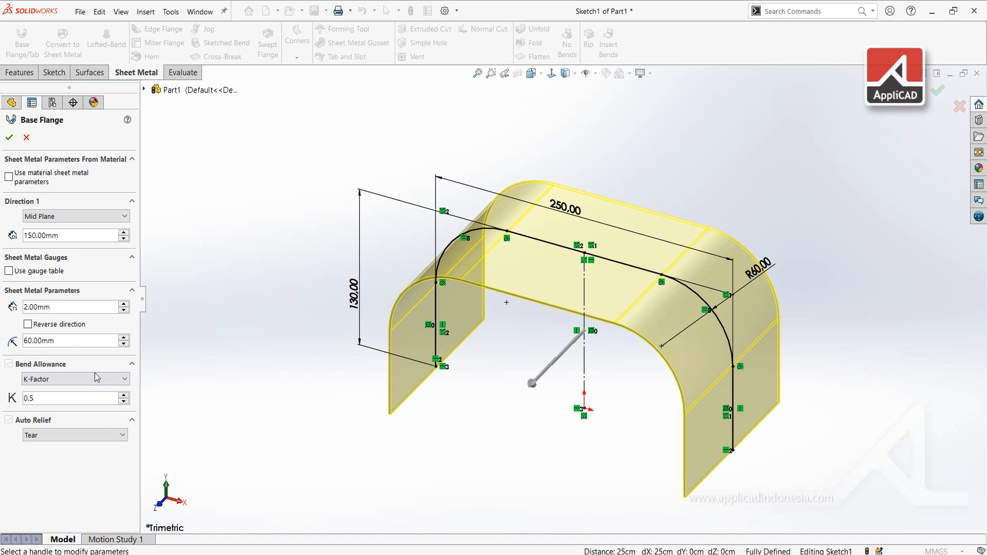
click(10, 138)
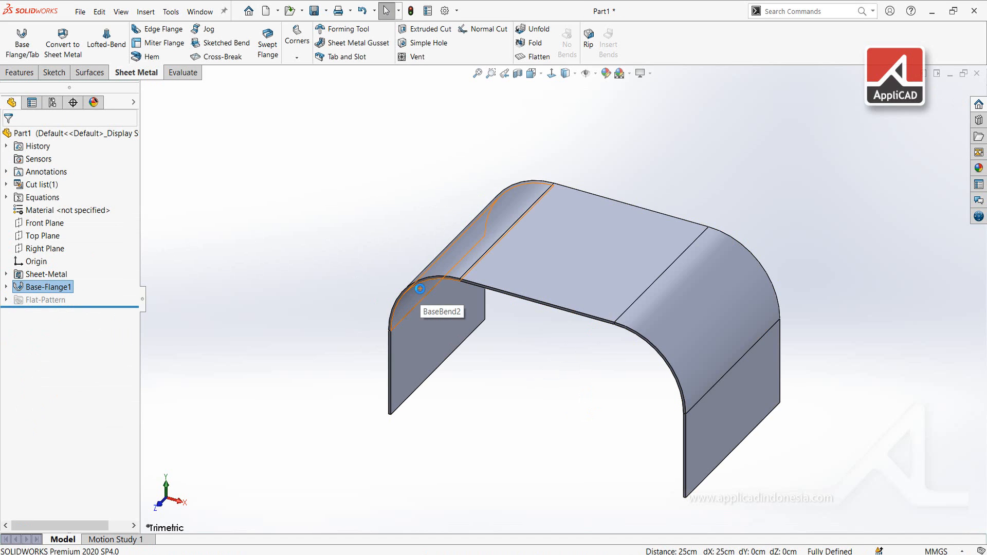
Start an edge flange on the lower outer edge of the left leg with a custom 2 mm bend radius.
middle_drag(425, 396, 421, 428)
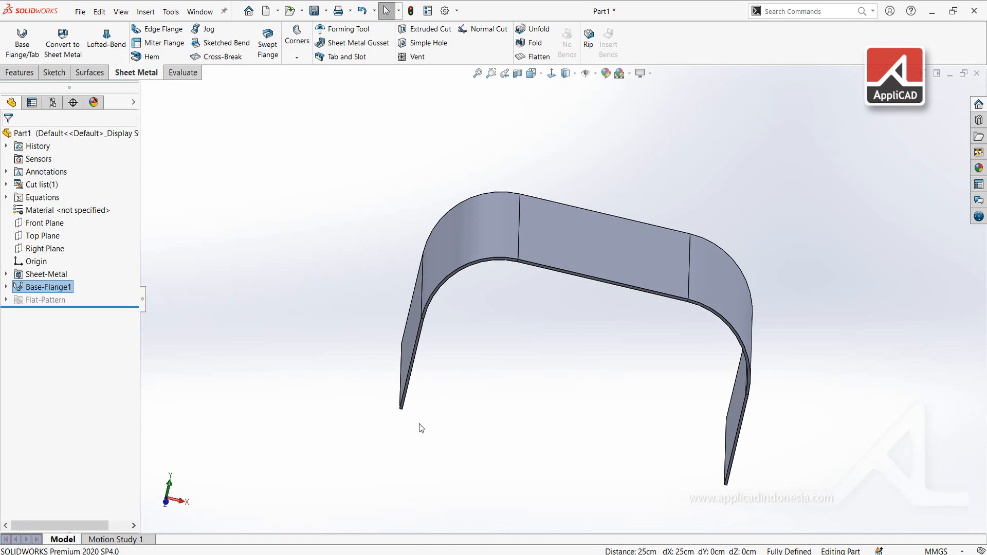
scroll(419, 424, down, 3)
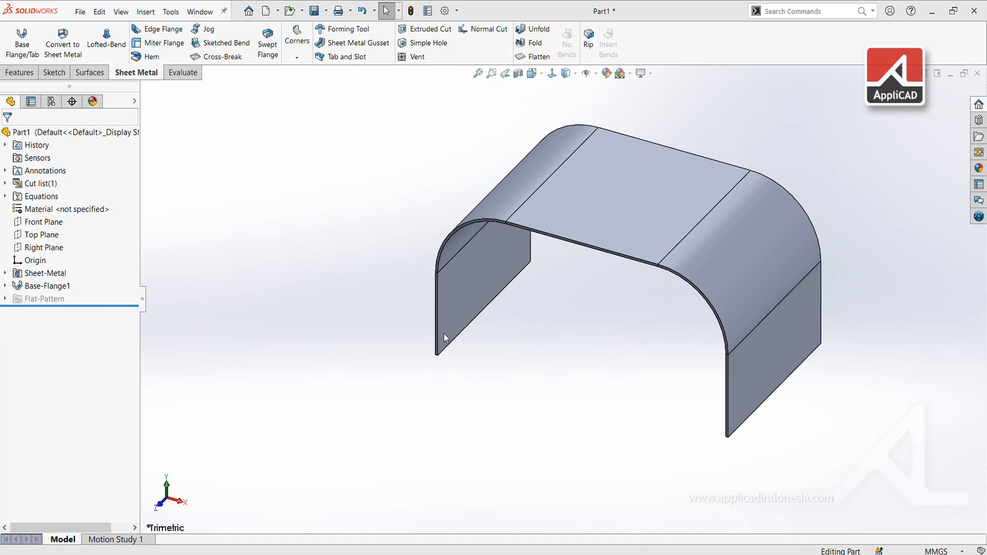
scroll(446, 341, down, 6)
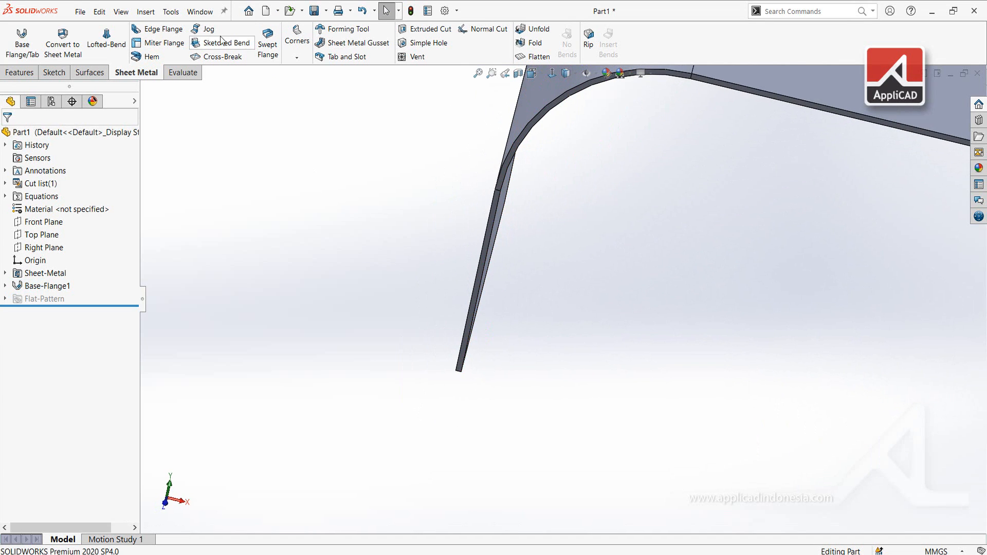
click(157, 29)
middle_drag(535, 396, 416, 371)
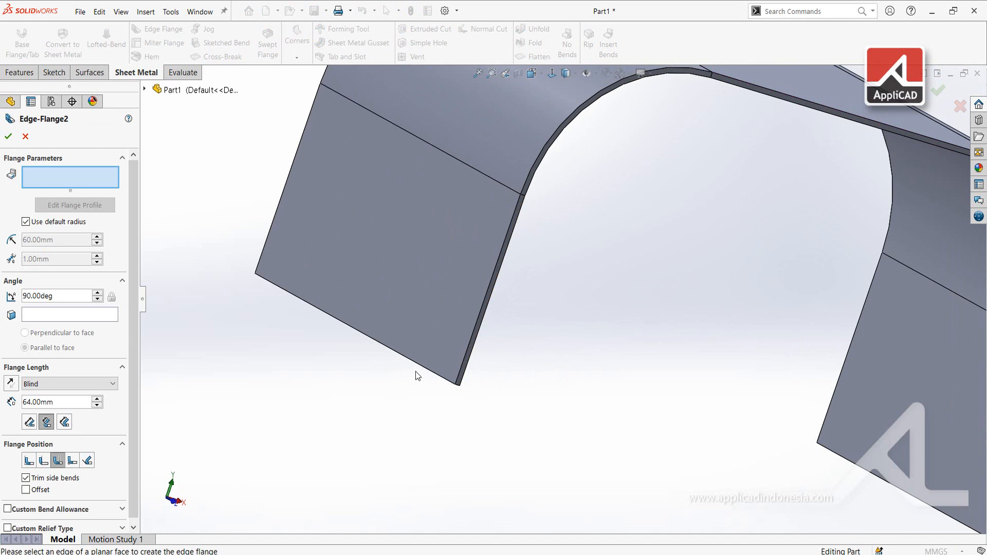
click(423, 367)
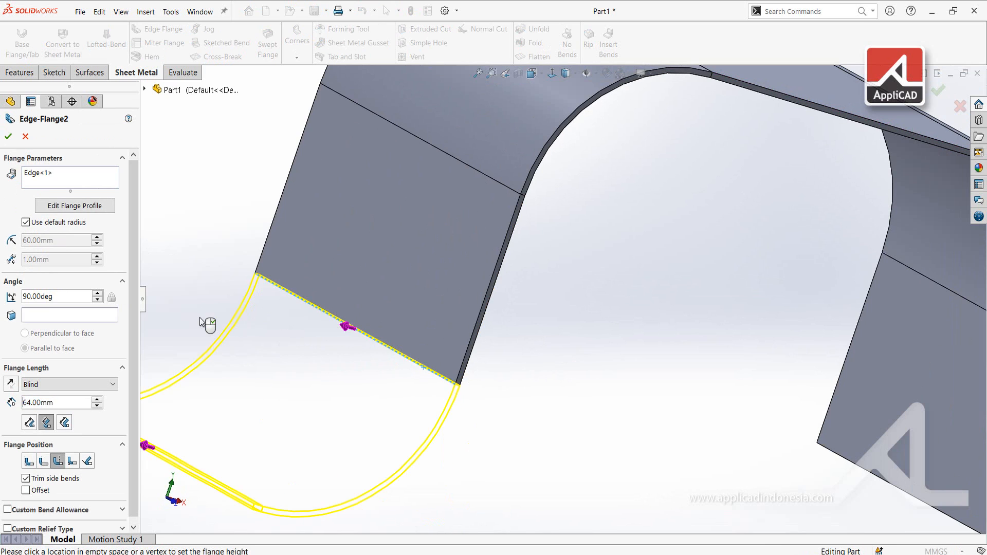
click(25, 222)
double_click(52, 240)
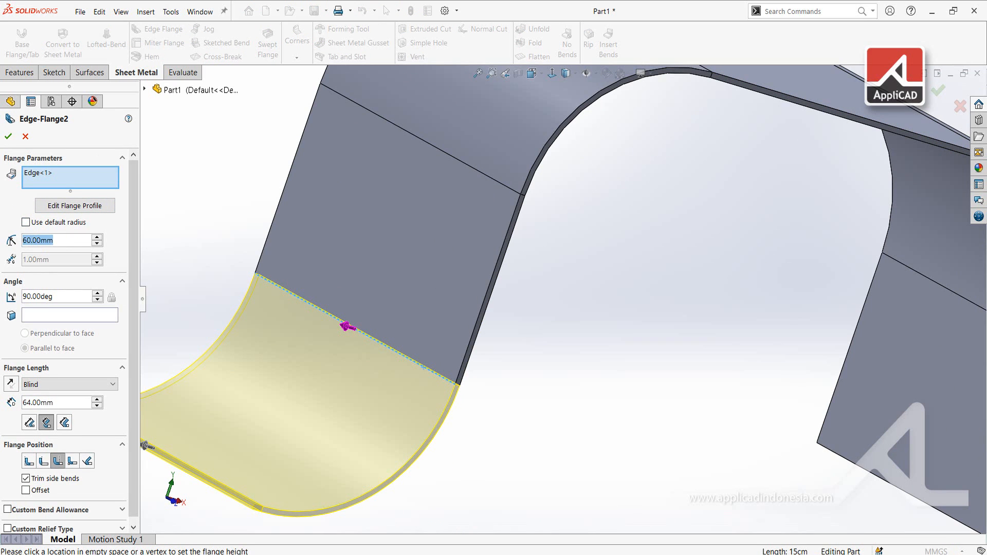
text(2)
key(Return)
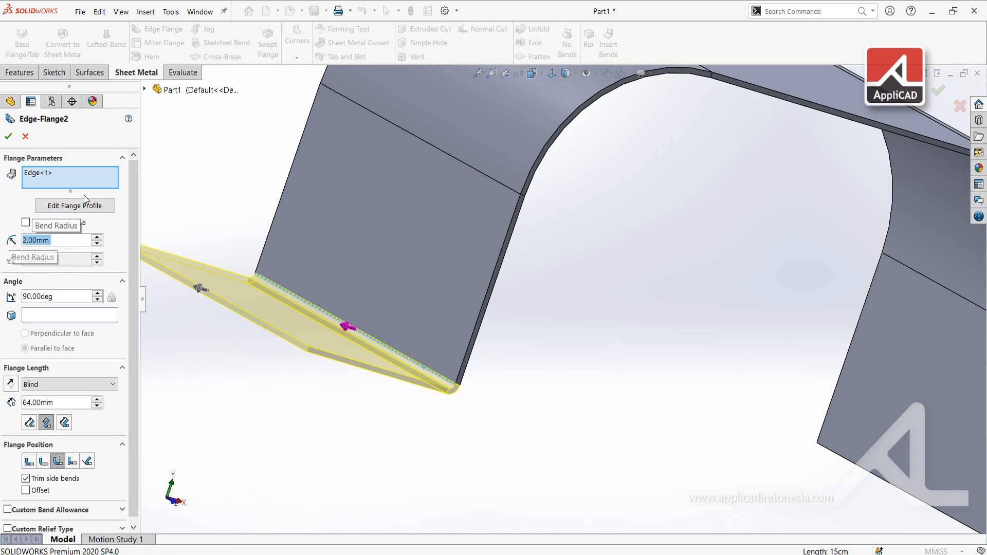
Edit the flange profile, shrinking it to a tab about 73 mm wide and 14 mm high at the edge's +Z end.
click(71, 206)
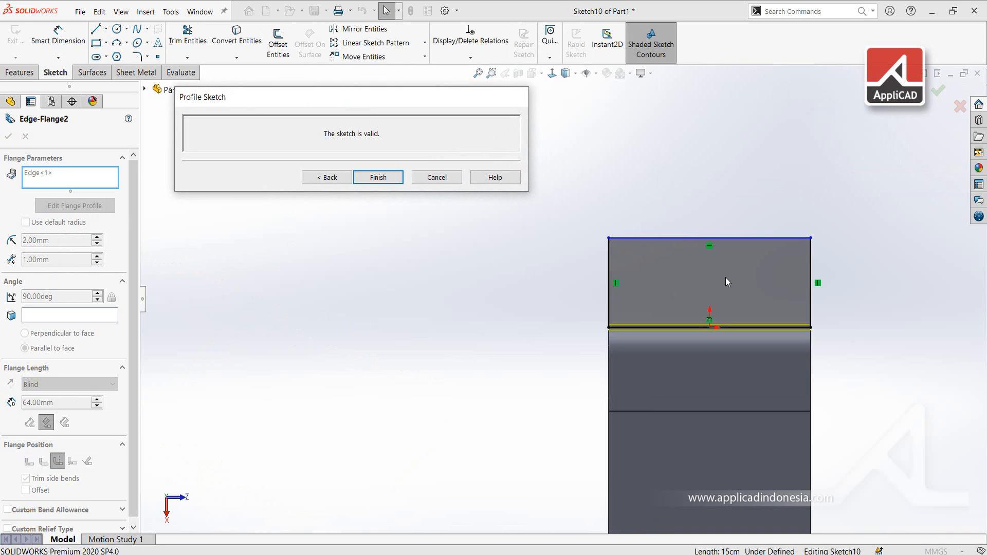
drag(606, 266, 700, 276)
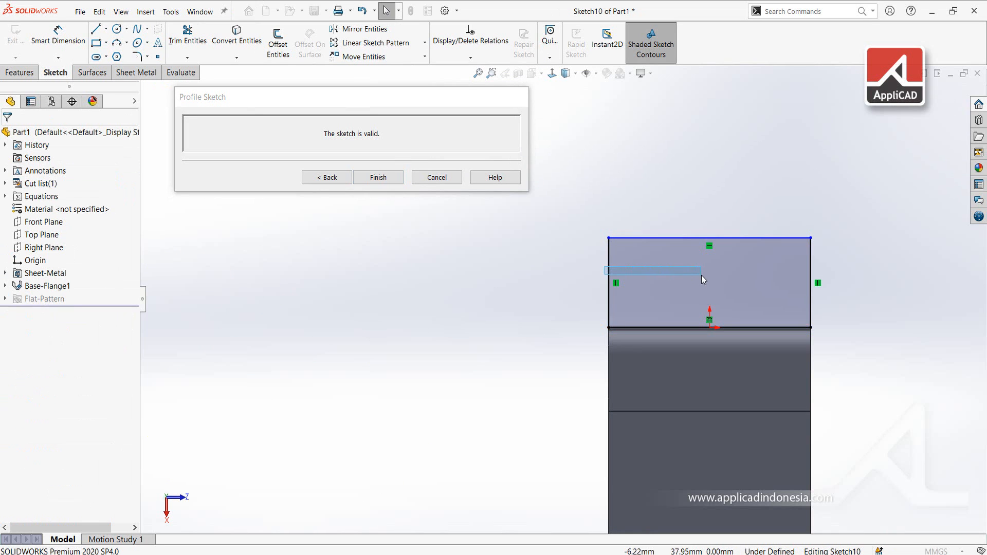
drag(612, 260, 712, 274)
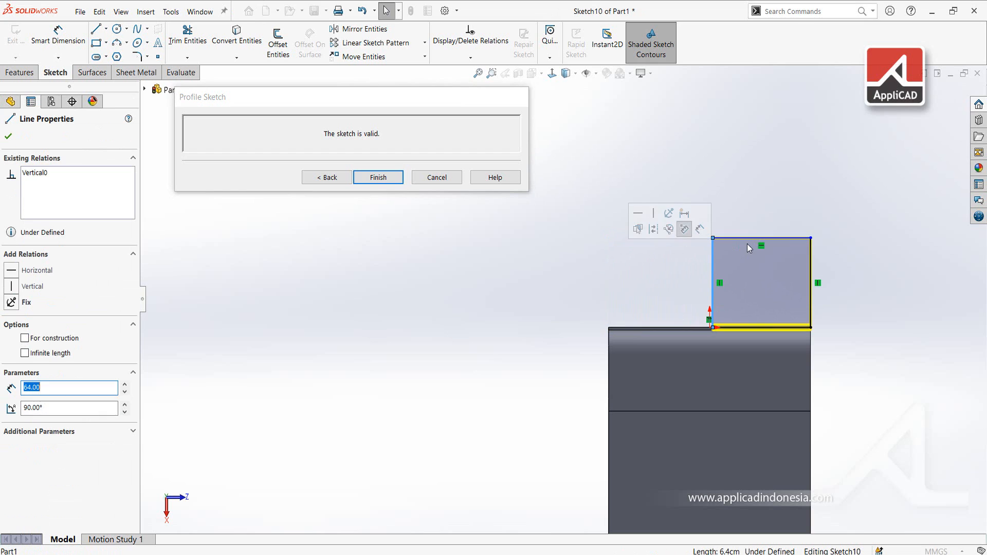
drag(747, 242, 753, 308)
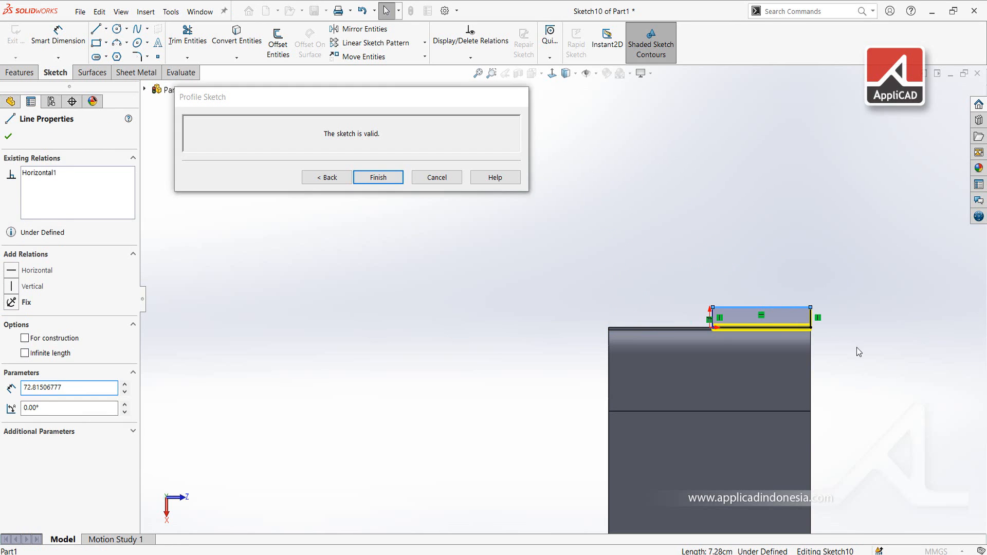
Dimension the tab profile to 10 mm high and 20 mm wide.
key(d)
scroll(794, 319, down, 4)
click(550, 303)
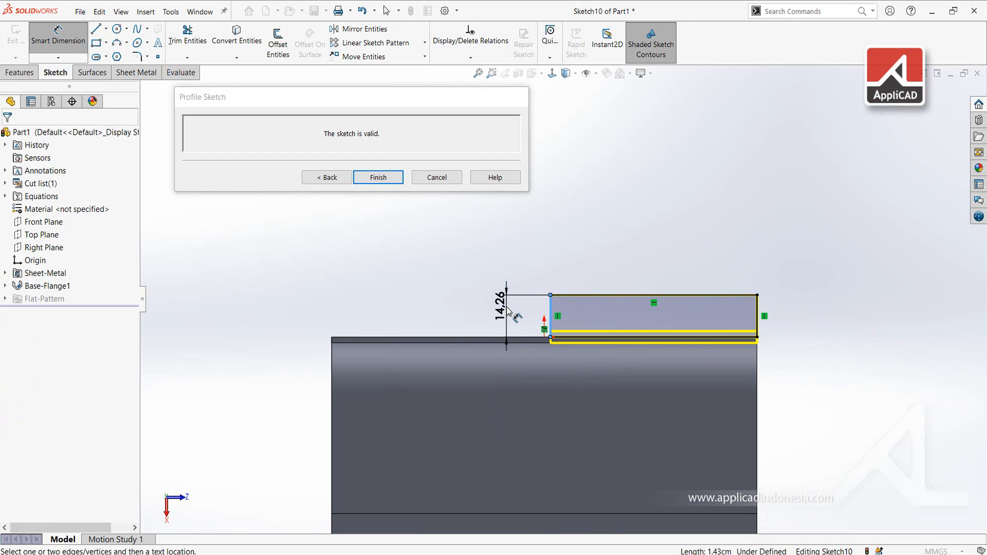
click(506, 307)
text(10)
key(Return)
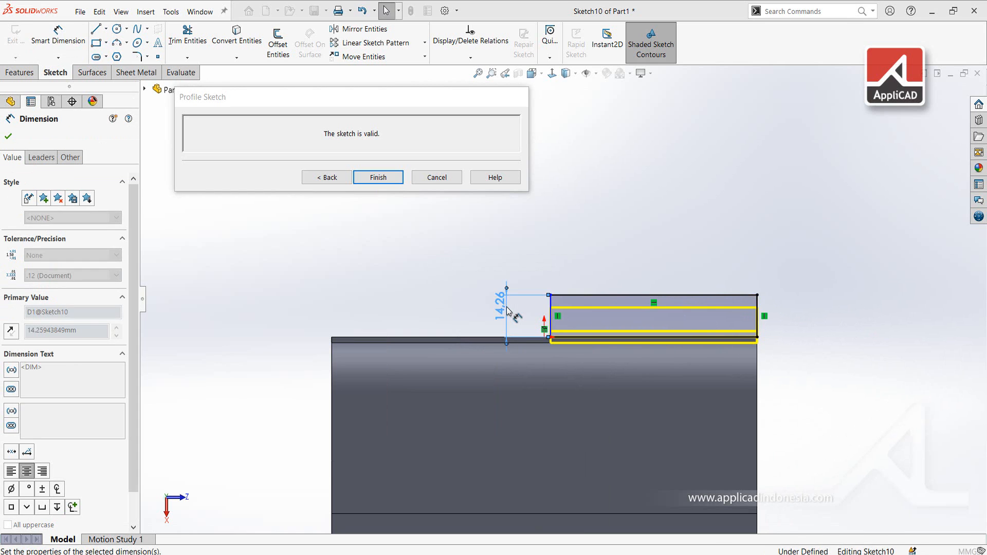
click(638, 309)
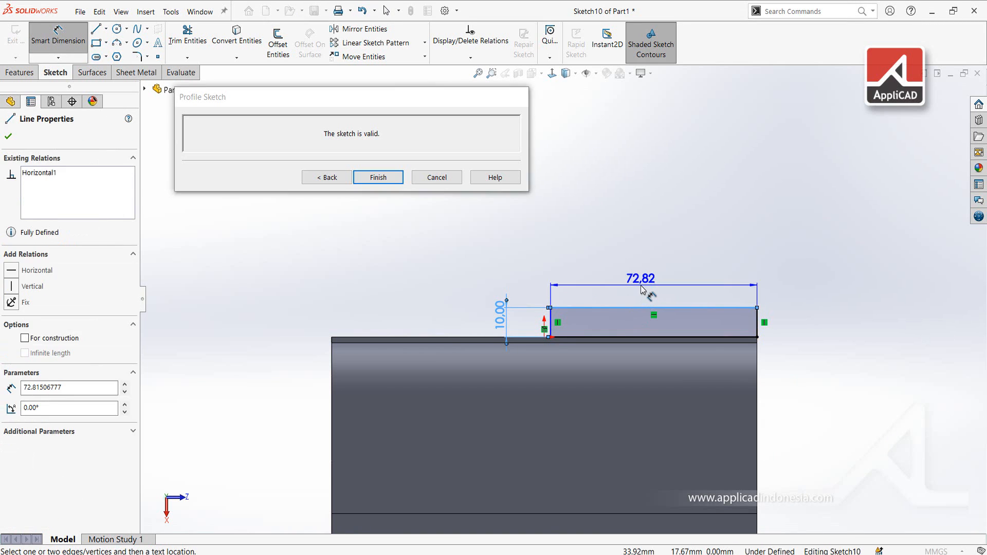
click(642, 287)
text(20)
key(Return)
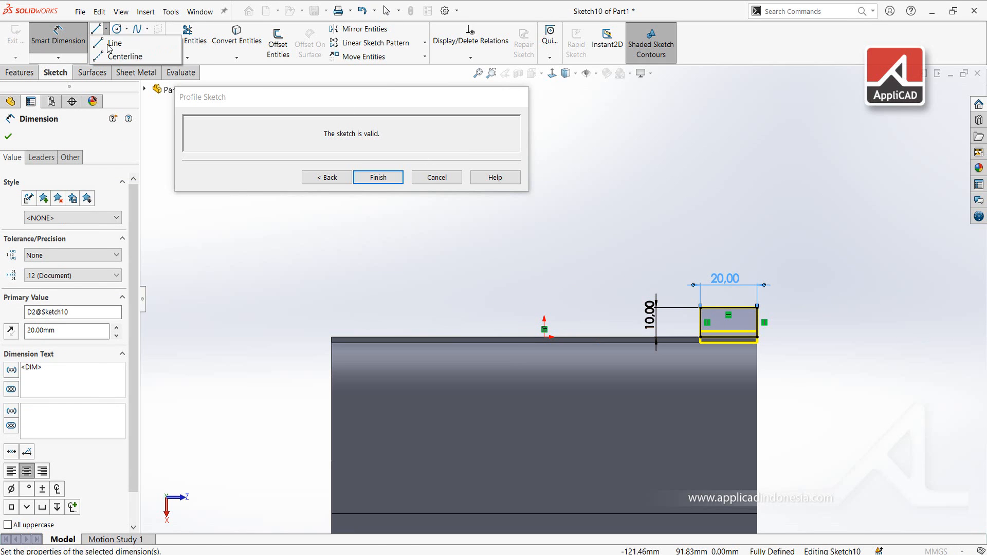
Draw a vertical centerline through the tab's middle and a horizontal centerpoint slot on its midpoint, about 11 mm between arc centers.
scroll(724, 247, down, 4)
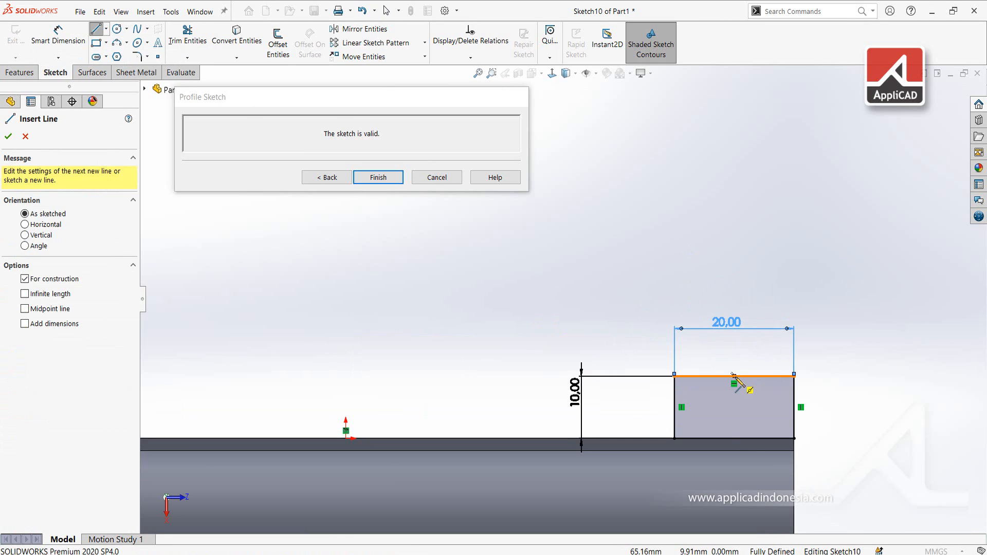
click(733, 376)
click(734, 437)
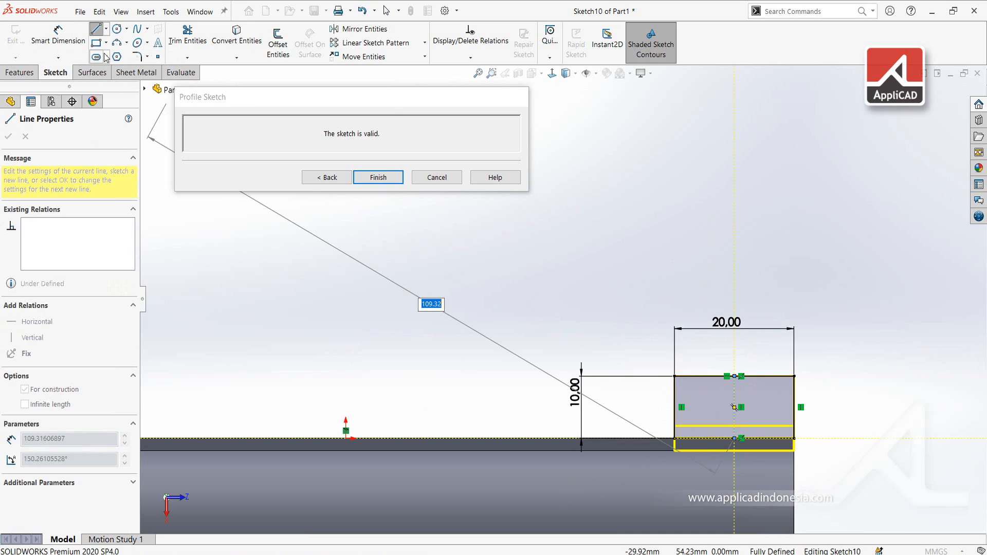
key(Escape)
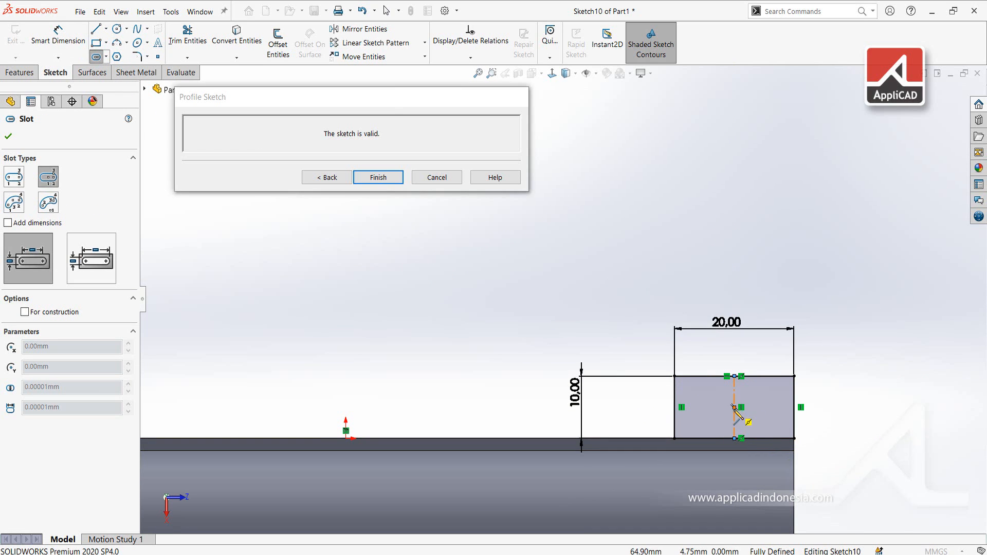
click(734, 408)
click(766, 407)
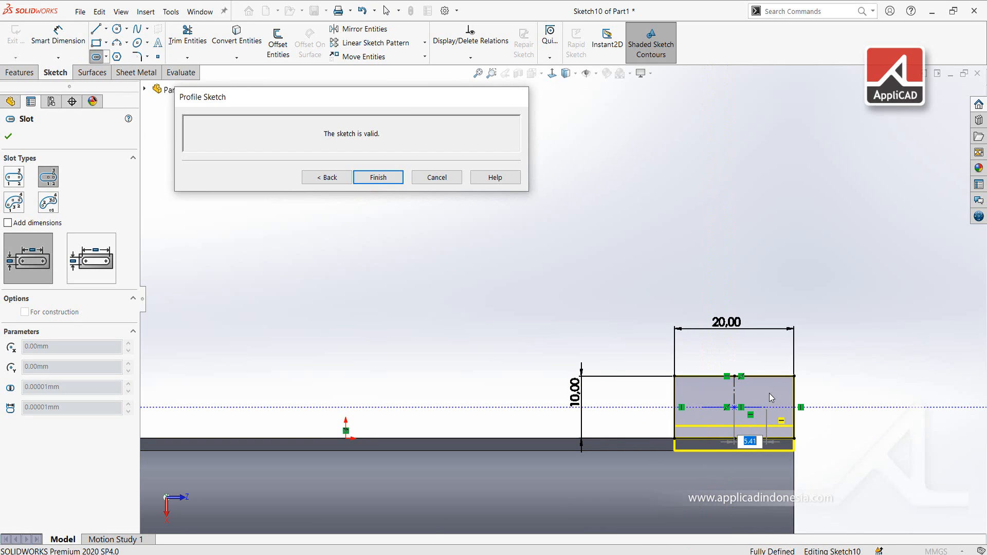
click(769, 393)
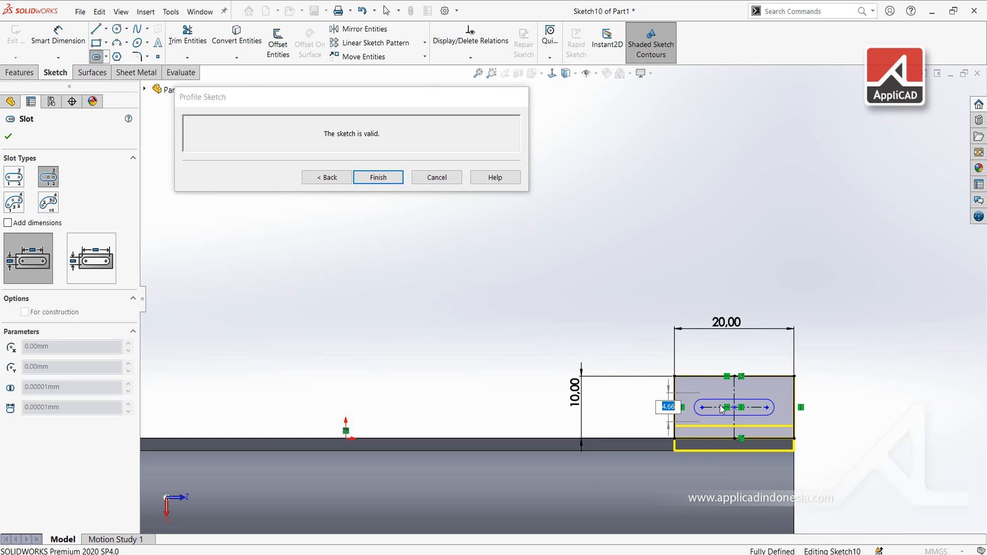
Dimension the slot to 12 mm between arc centers with a 2 mm end radius, and finish the flange profile.
click(64, 42)
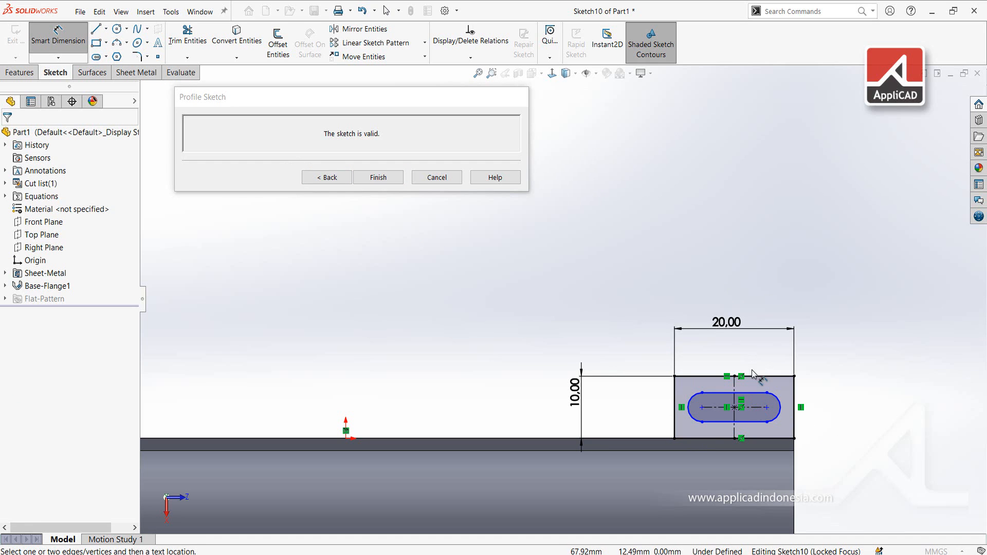
click(754, 393)
click(754, 359)
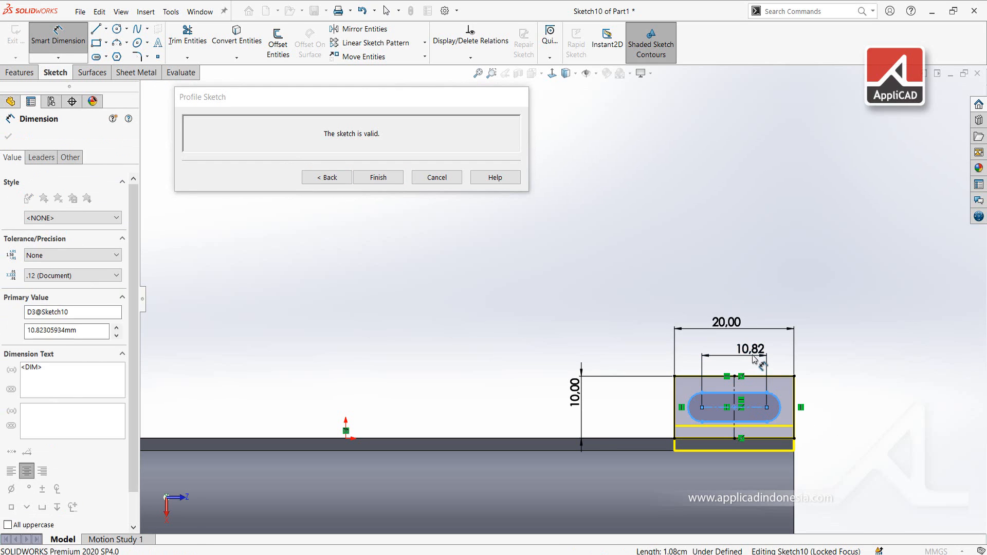
text(12)
key(Return)
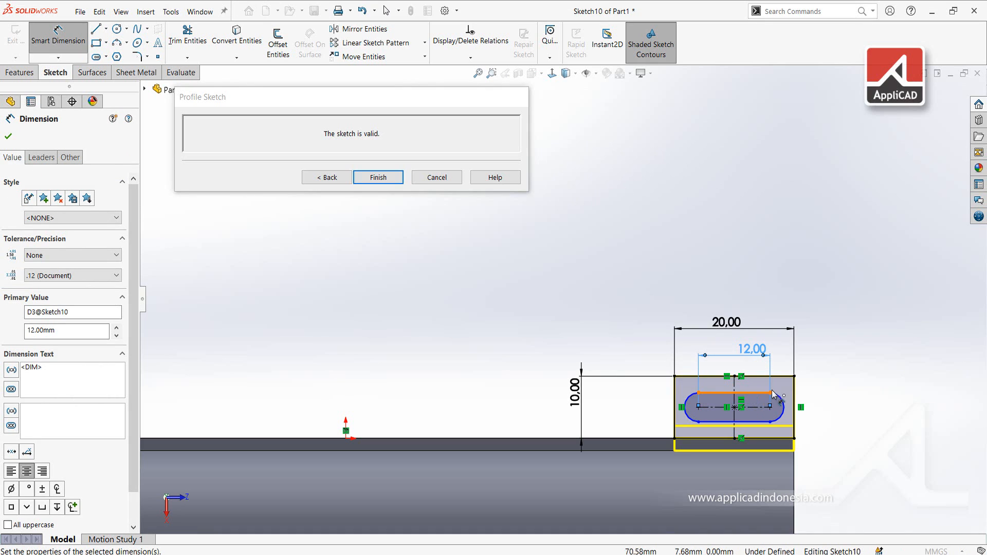
click(779, 397)
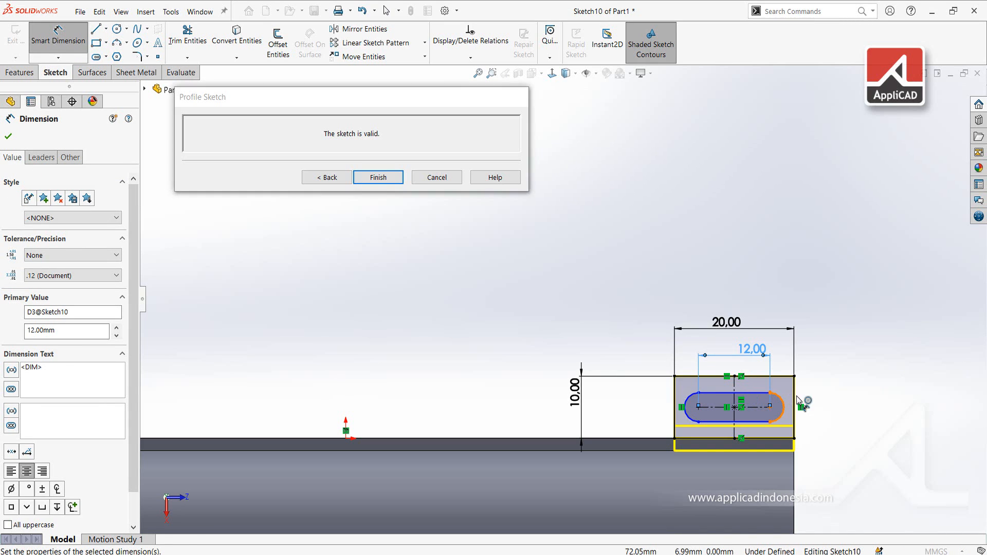
click(833, 391)
text(2)
key(Return)
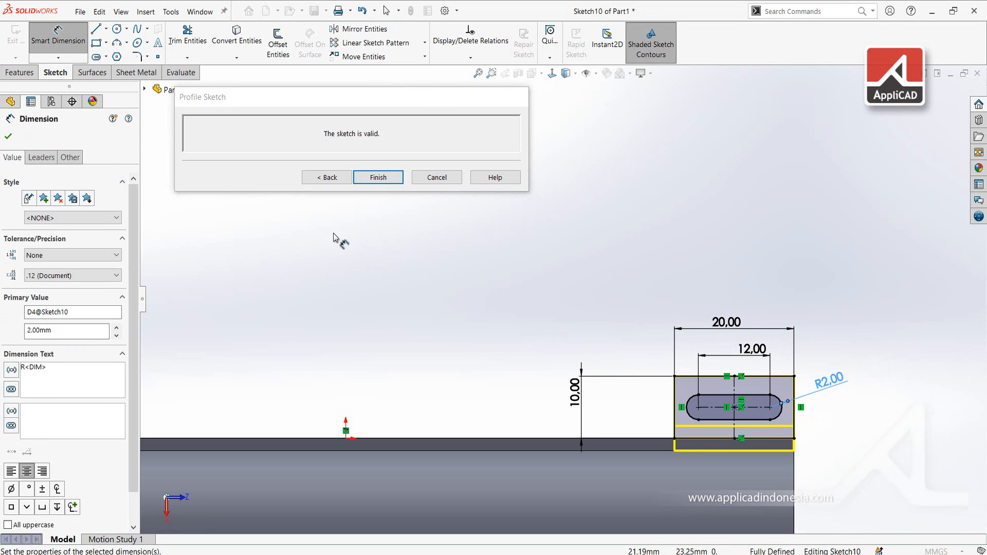
click(378, 177)
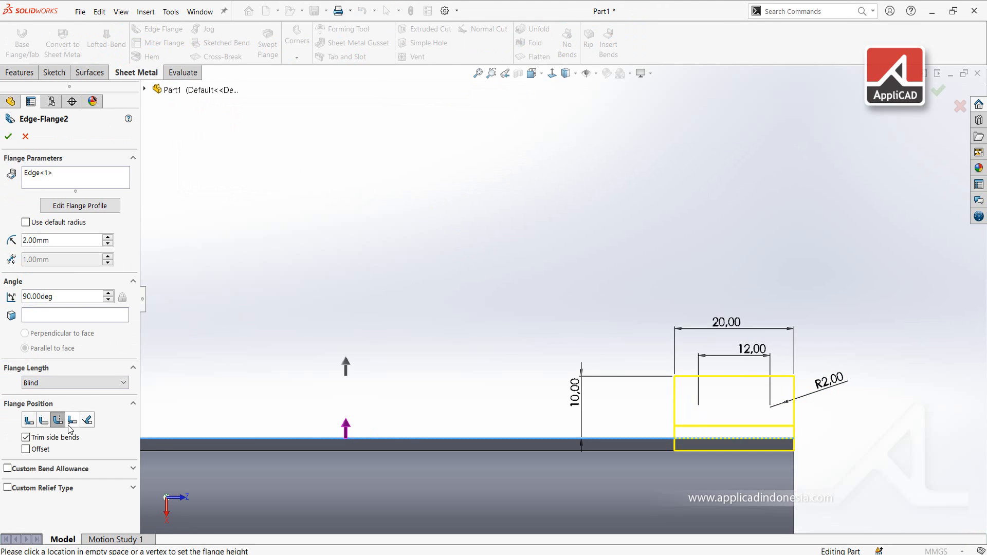
Accept the slotted tab flange and start another edge flange on the same leg's upright inner end edge with a 2 mm bend radius.
click(9, 137)
scroll(679, 387, up, 5)
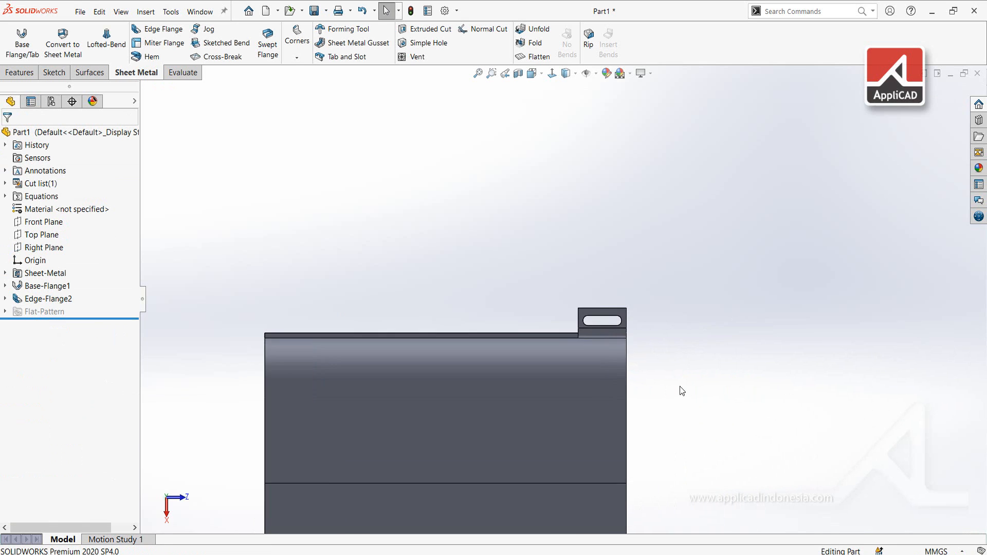
middle_drag(680, 386, 564, 423)
scroll(566, 390, down, 5)
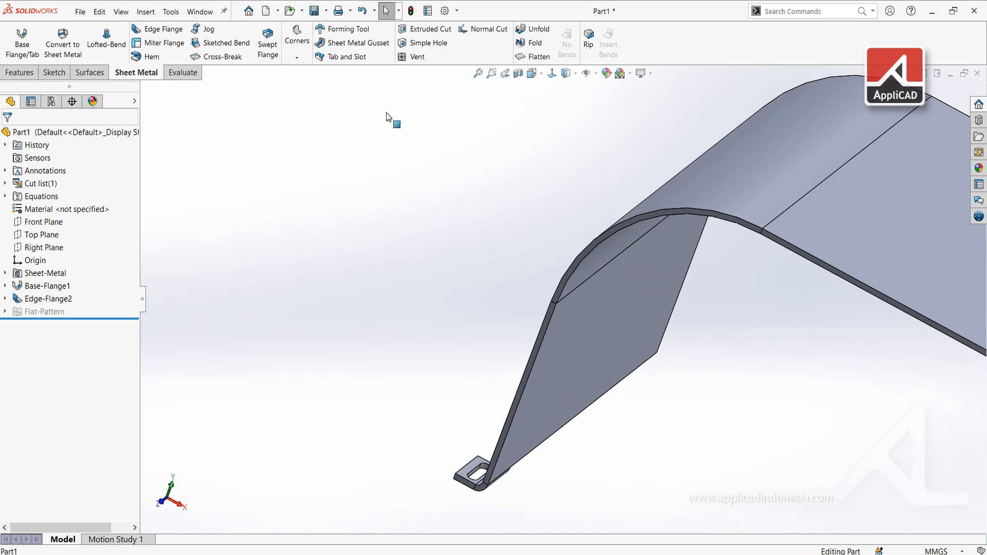
click(529, 372)
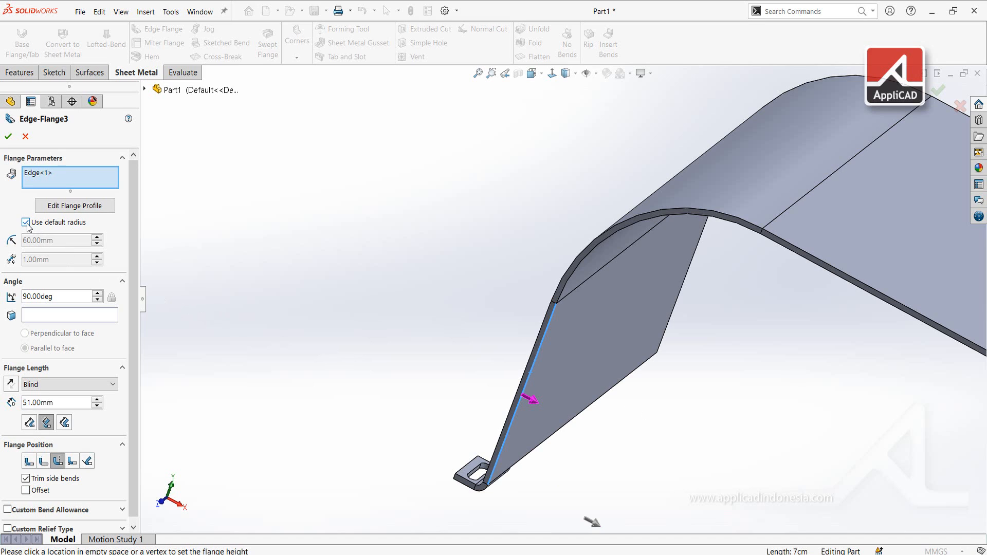
text(2)
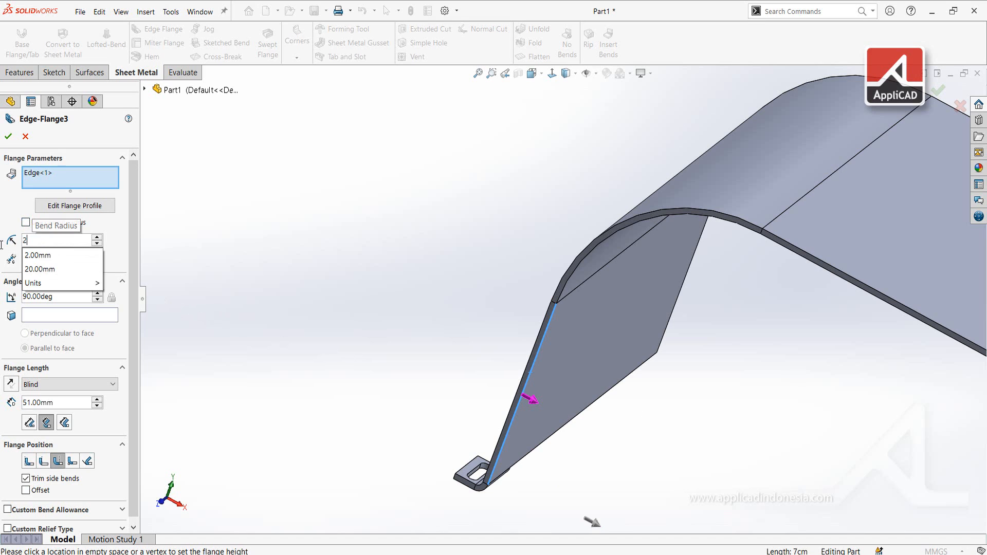
key(Return)
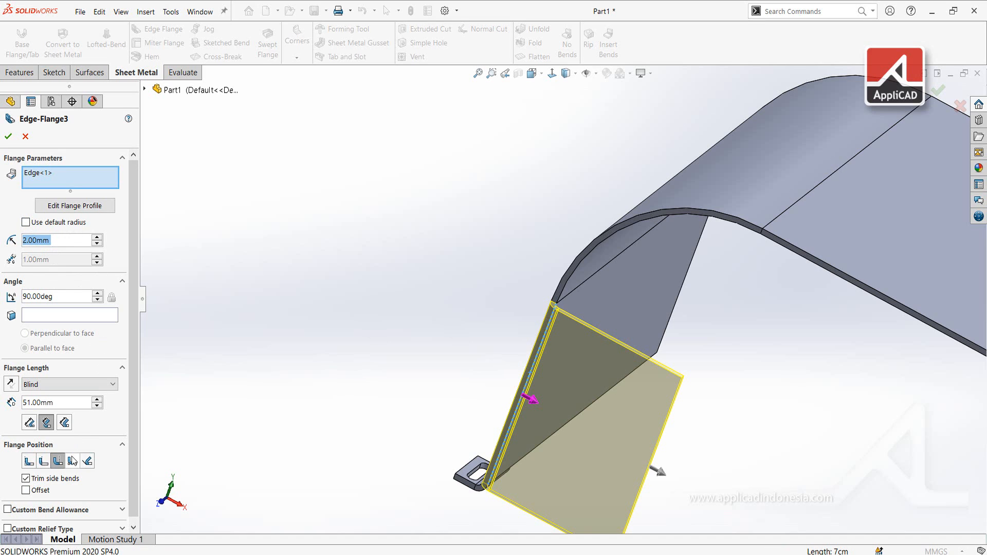
Edit the flange profile, shrinking it to a tab about 26 mm wide and 17 mm high, clear of both ends of the edge.
click(72, 206)
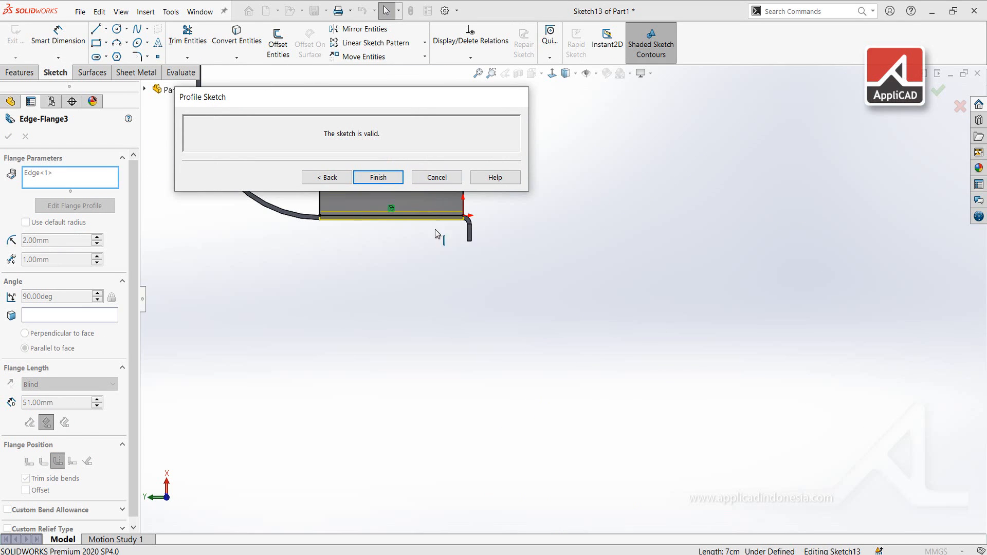
drag(437, 101, 386, 89)
scroll(461, 234, down, 1)
scroll(465, 241, up, 4)
scroll(502, 300, down, 6)
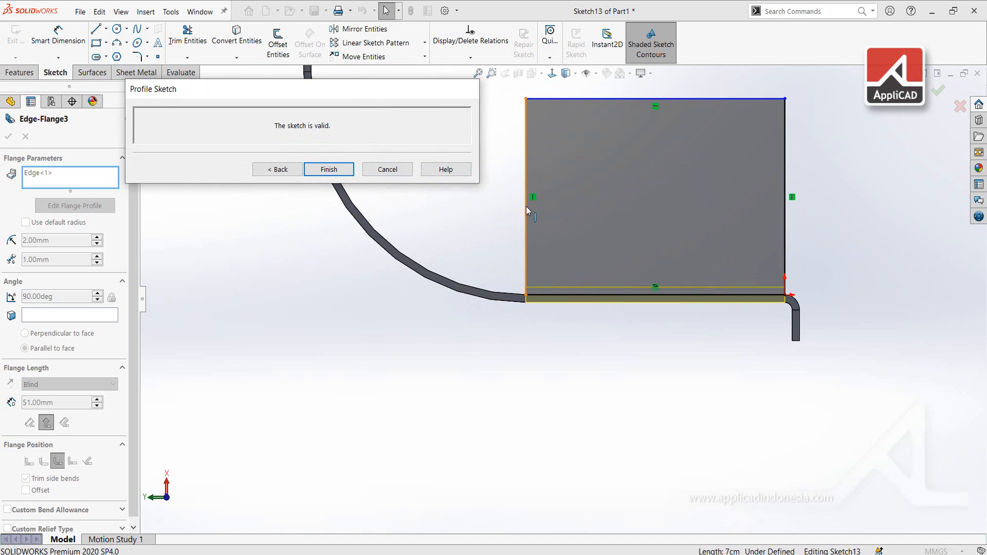
drag(526, 205, 620, 211)
drag(692, 97, 699, 230)
drag(786, 248, 714, 251)
Dimension the tab profile to 10 mm high and 20 mm wide.
right_drag(678, 455, 678, 377)
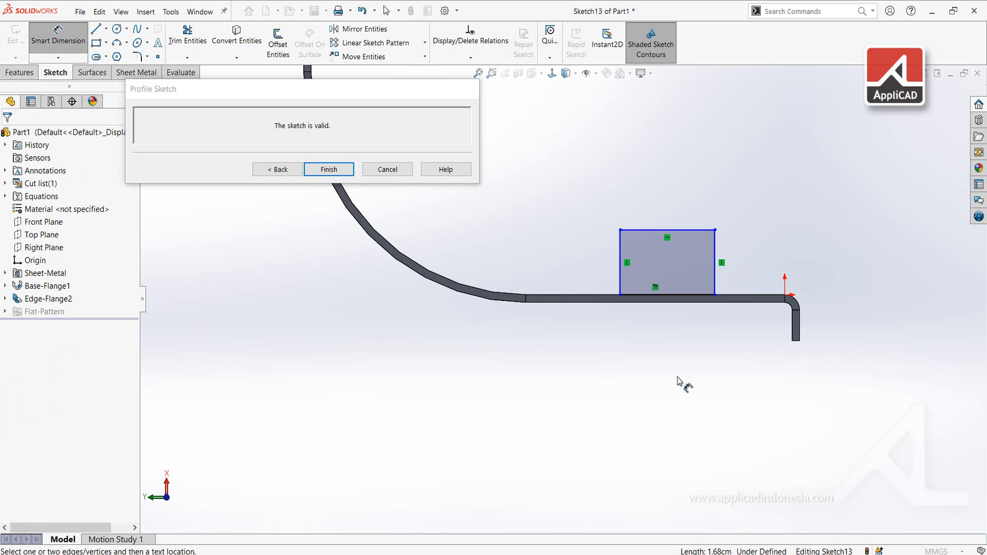
click(620, 255)
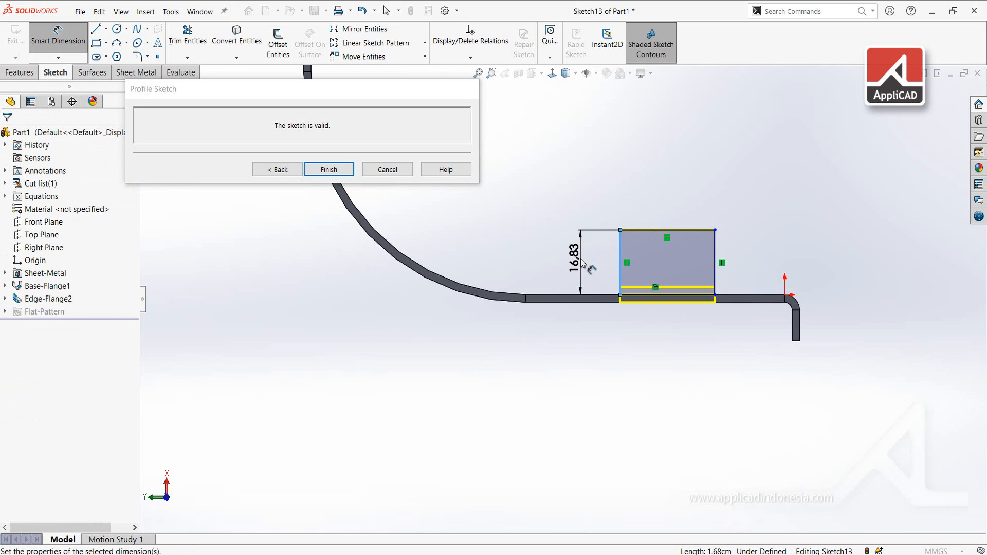
click(580, 262)
text(10)
key(Return)
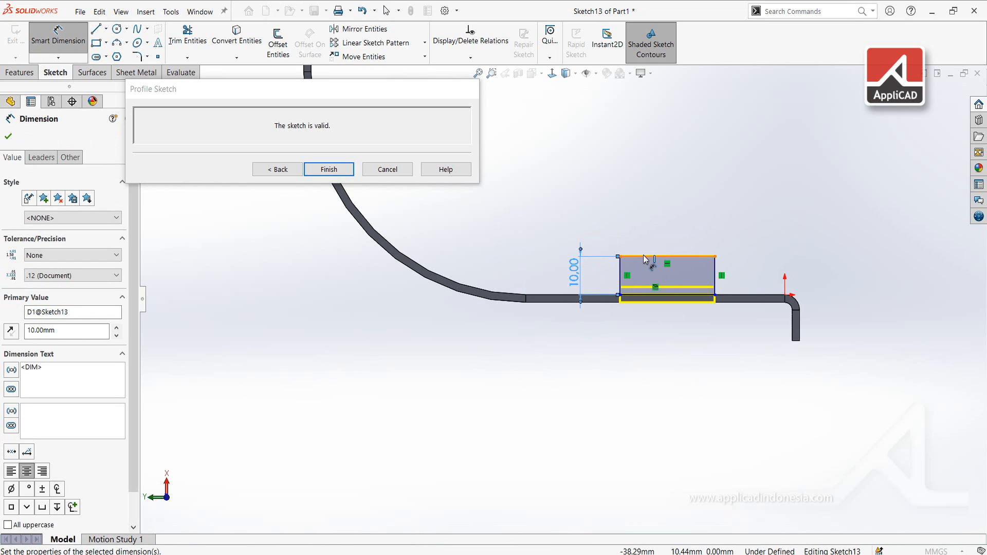
click(648, 255)
click(658, 228)
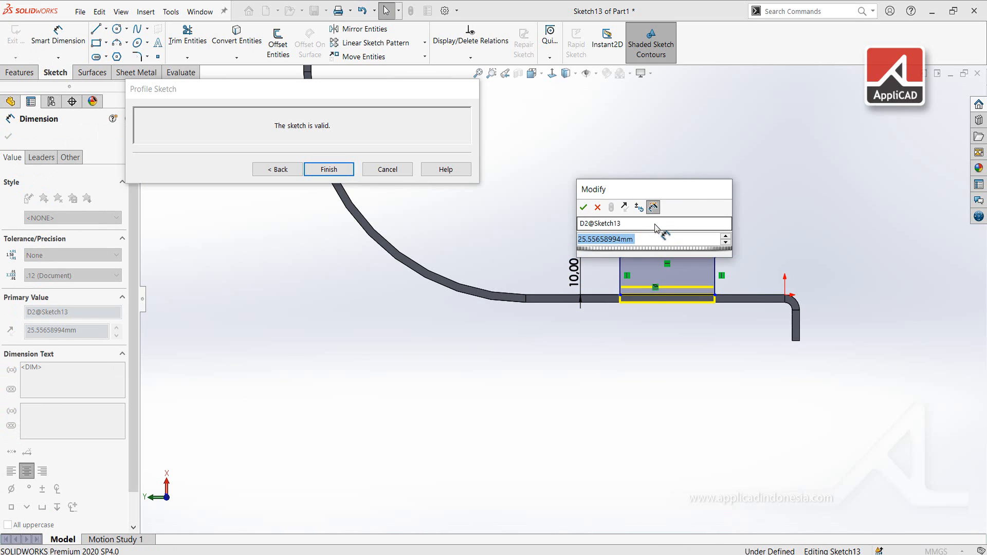
text(20)
key(Return)
Dimension the distance from the tab's near side to the edge's end at the slotted tab's bend as 30 mm.
scroll(676, 282, up, 3)
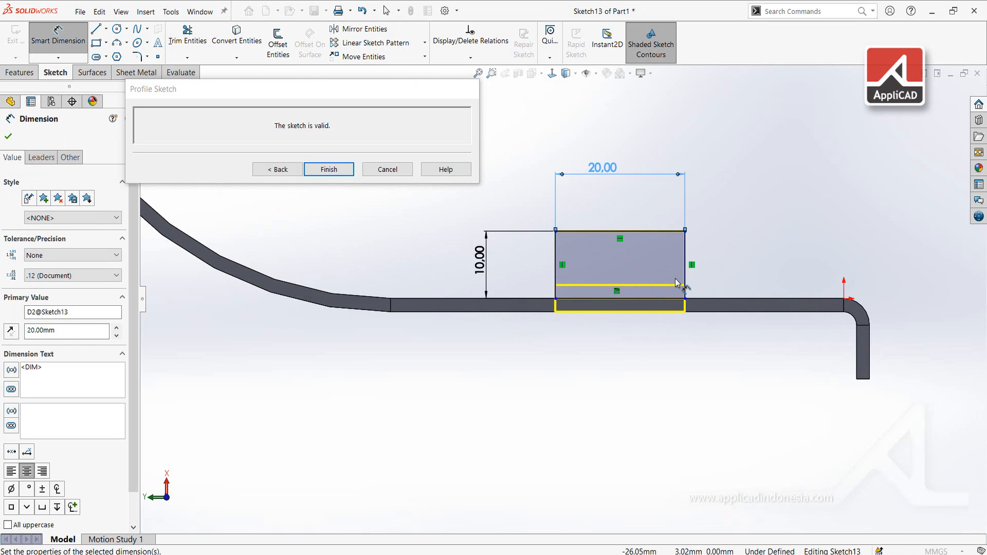
click(687, 262)
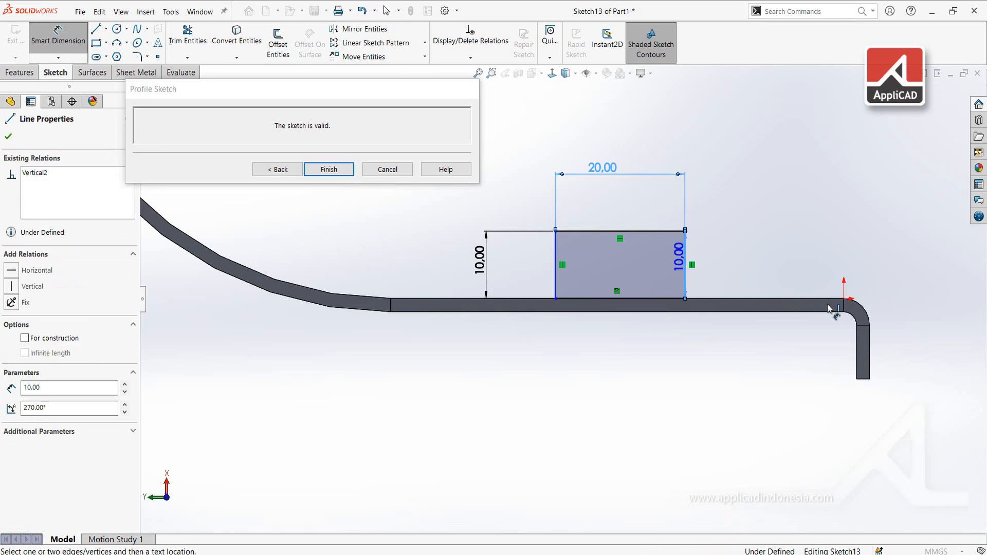
click(845, 304)
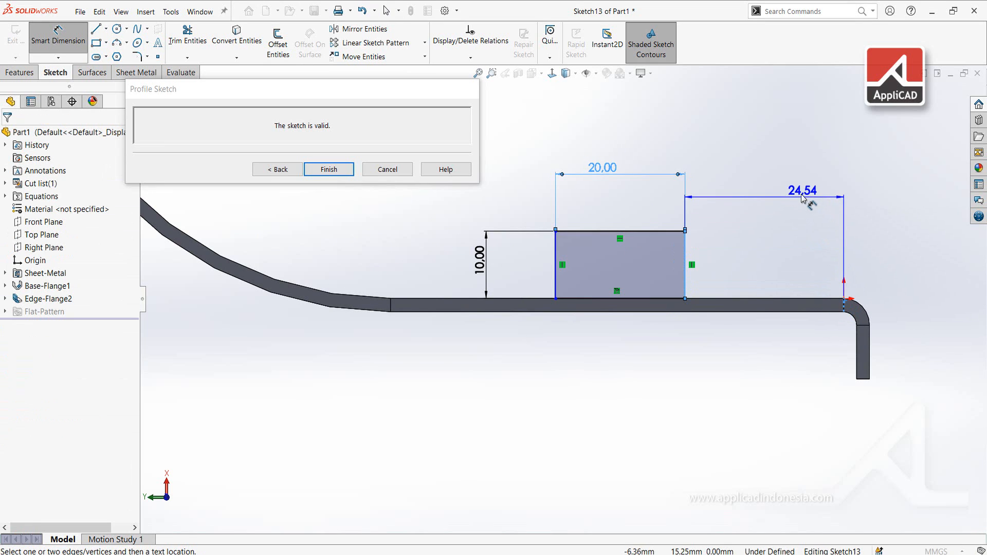
click(799, 189)
text(2)
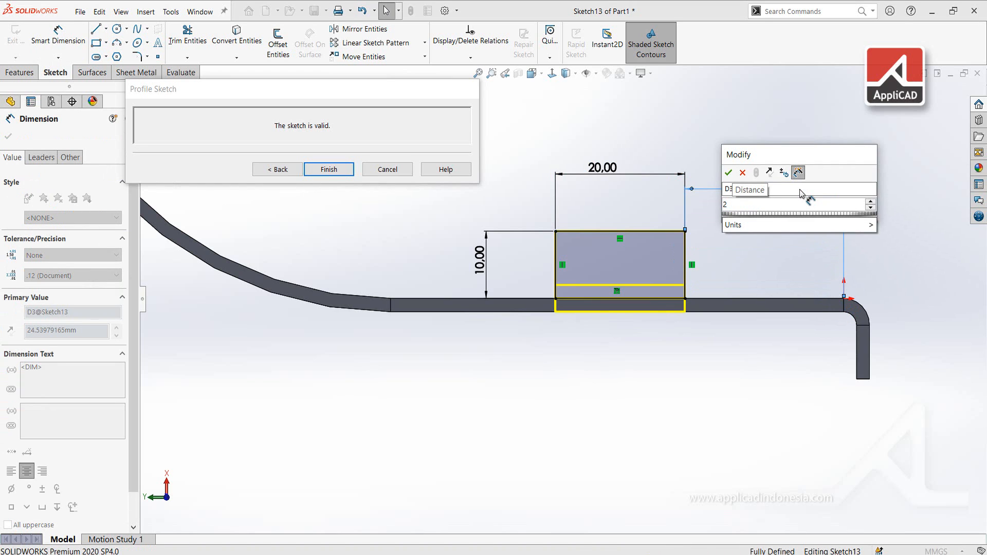
key(BackSpace)
text(30)
key(Return)
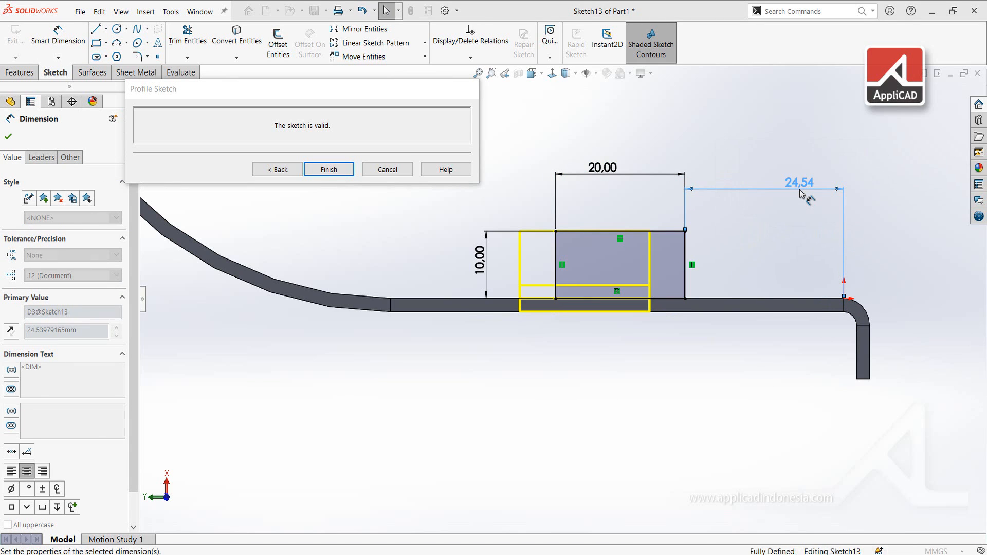
Draw a vertical centerline through the tab's middle and a circle about 6 mm in diameter centered on its midpoint.
click(106, 29)
click(116, 37)
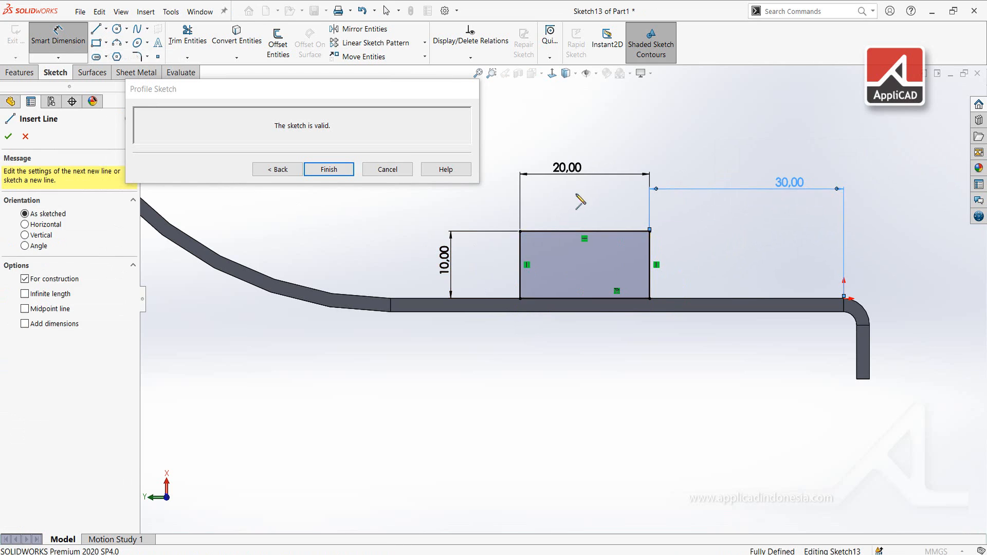
click(585, 298)
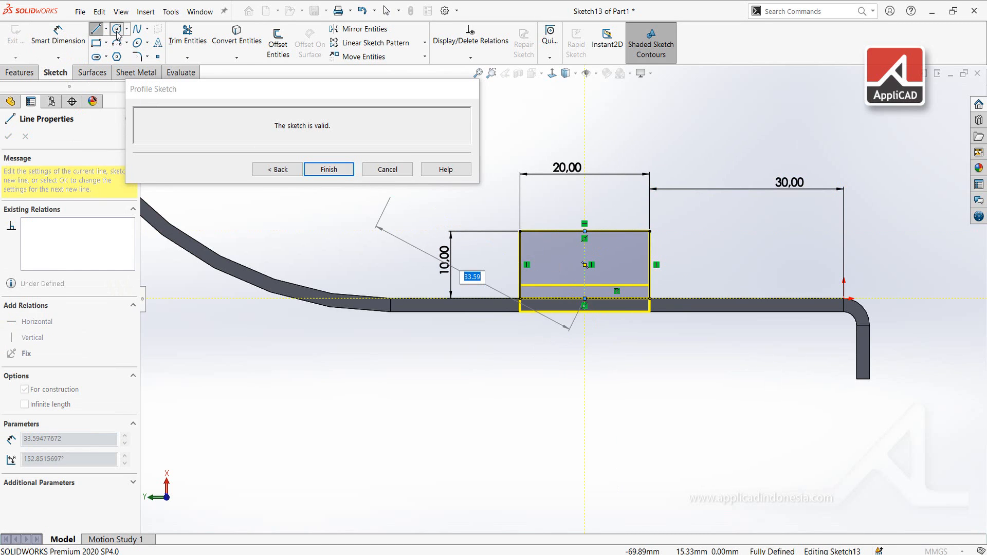
click(117, 33)
click(584, 265)
click(598, 278)
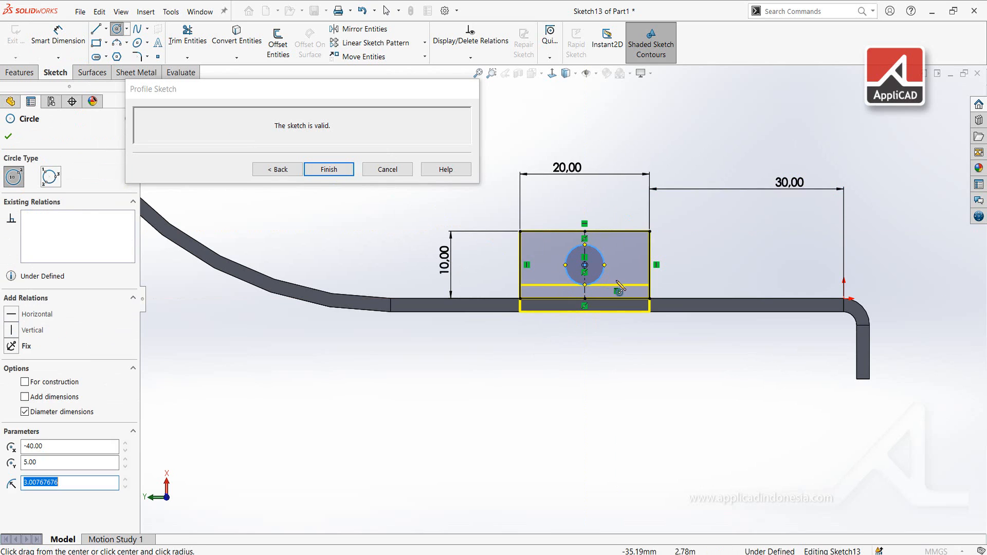
Dimension the circle to 5 mm in diameter, leave the profile sketch and accept the edge flange.
click(51, 35)
click(604, 261)
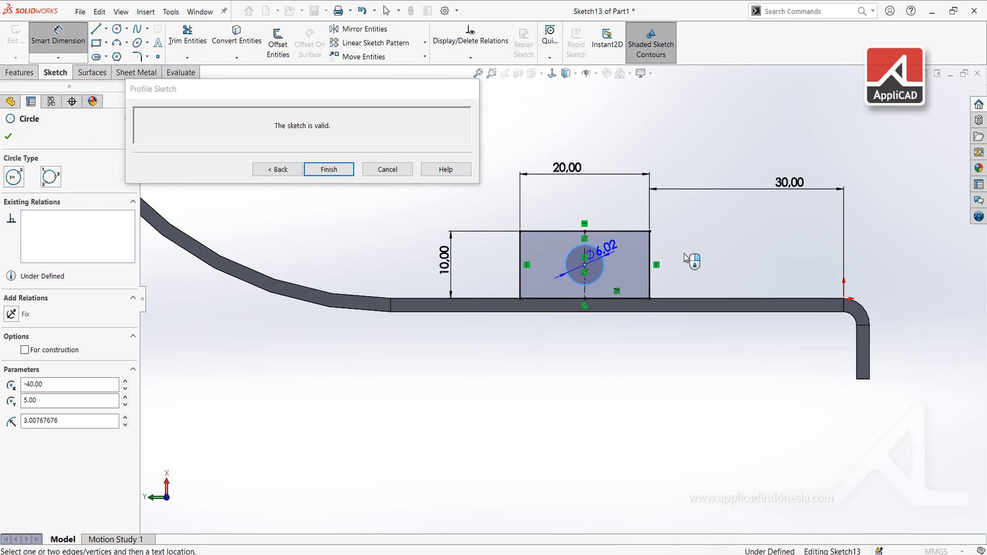
click(688, 258)
key(Escape)
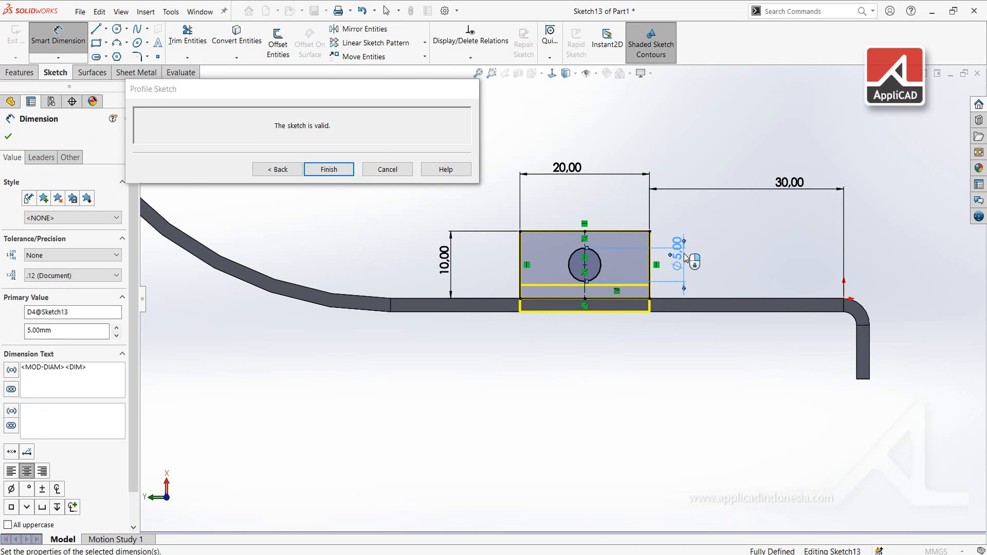
click(280, 170)
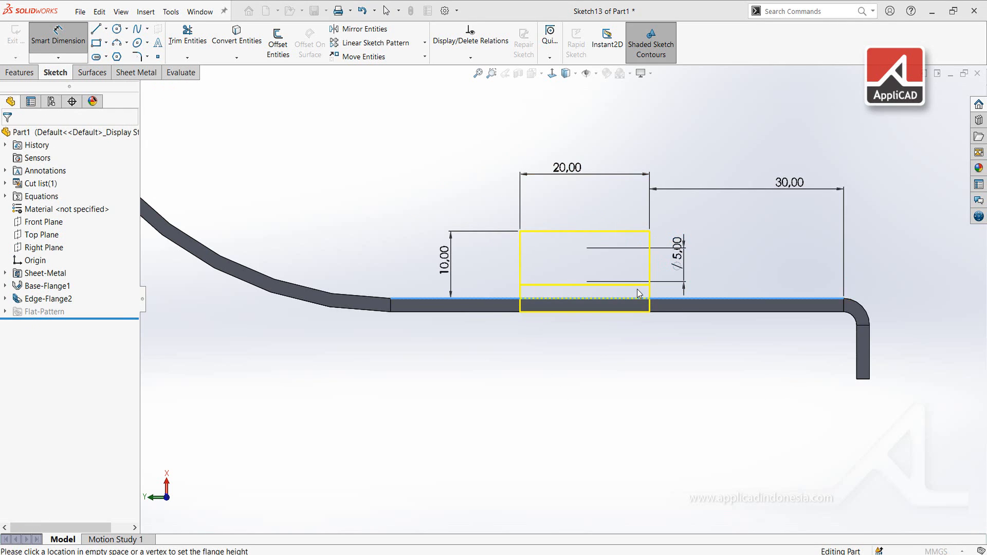
middle_drag(615, 249, 526, 230)
scroll(461, 223, down, 5)
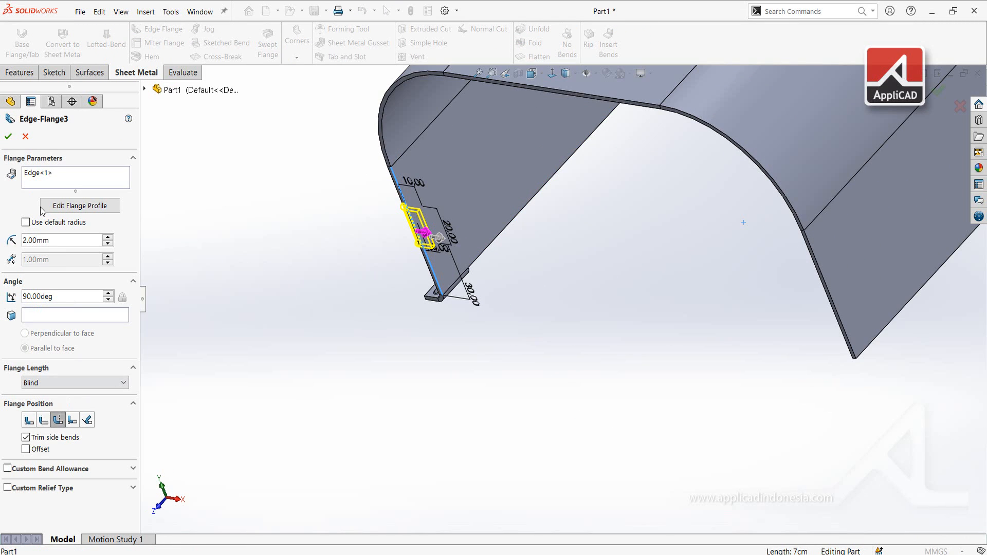
click(8, 137)
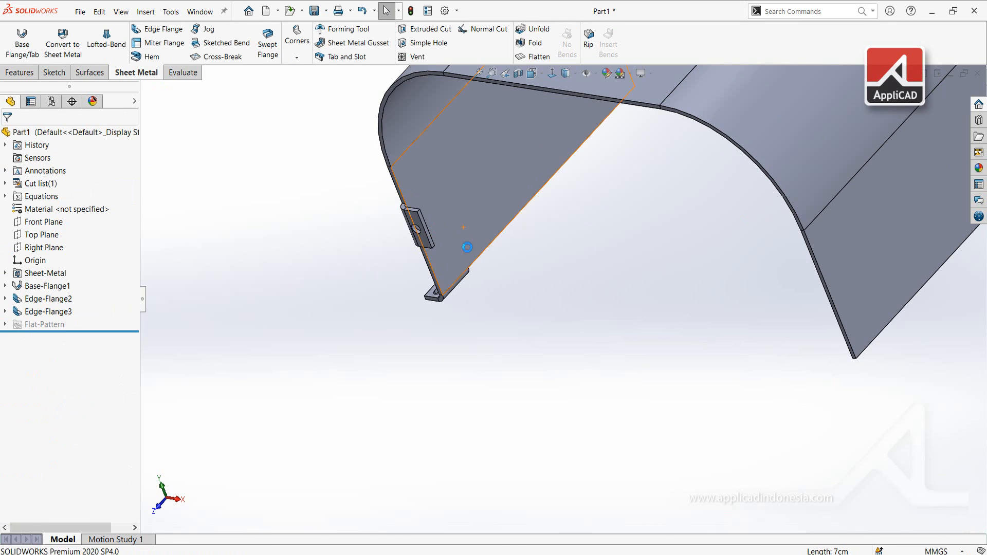
Start an edge flange on the flat top section's inner front edge with a 2 mm bend radius.
middle_drag(467, 246, 506, 232)
scroll(582, 214, up, 4)
middle_drag(599, 224, 627, 180)
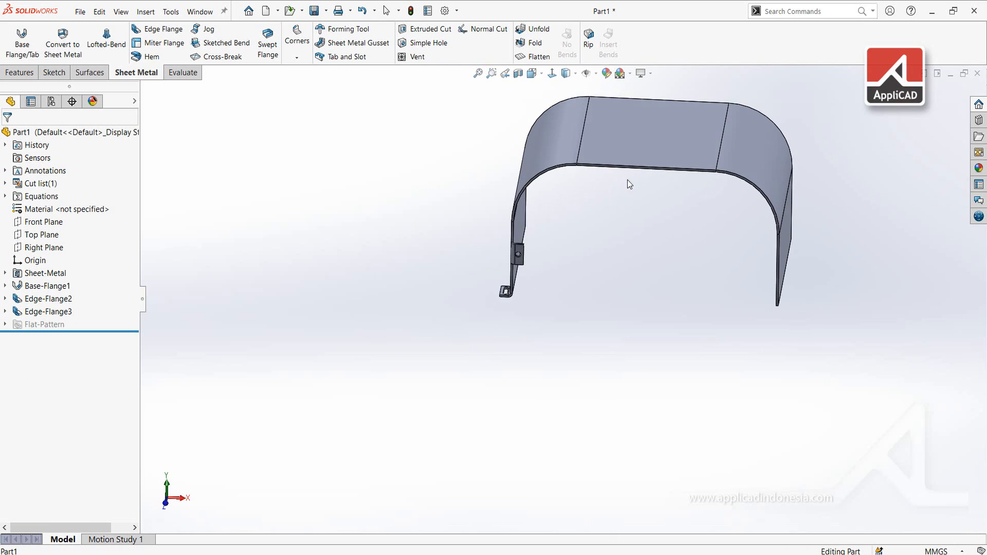
scroll(636, 177, down, 3)
click(174, 34)
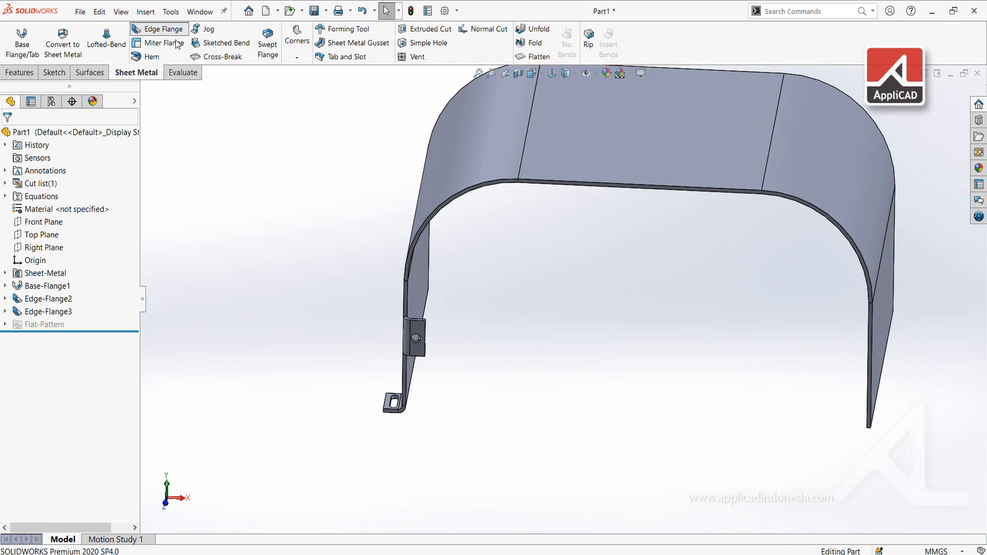
scroll(684, 214, down, 1)
middle_drag(617, 208, 629, 176)
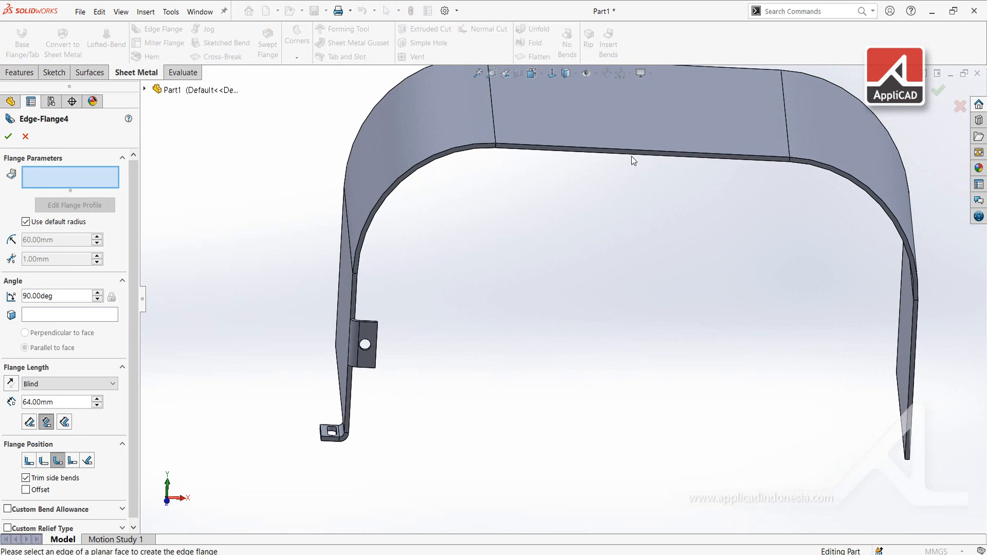
click(632, 158)
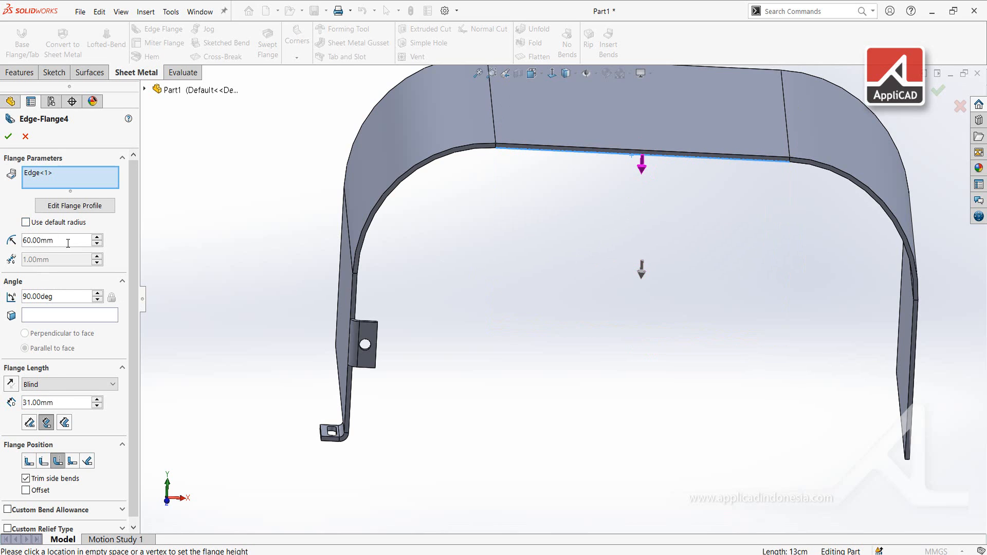
text(2)
key(Return)
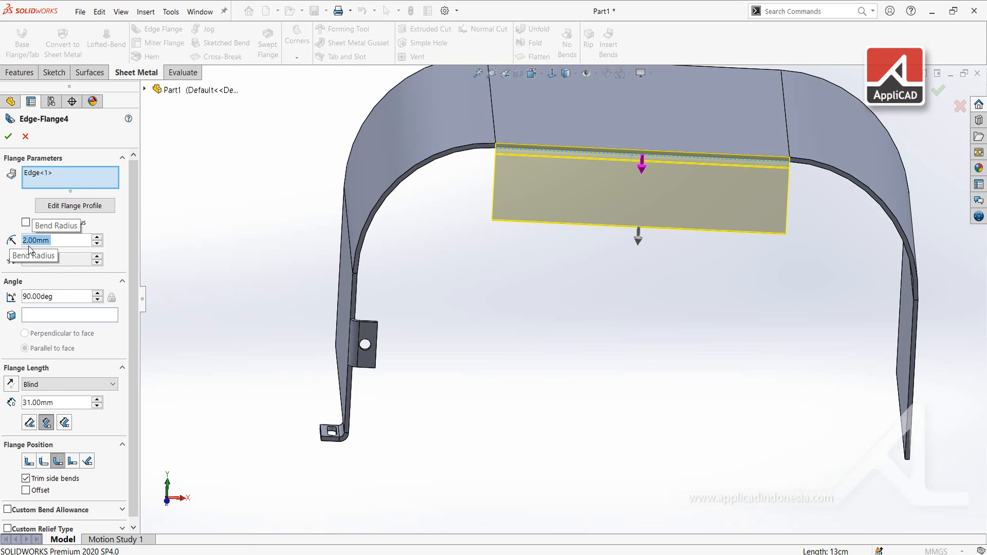
Edit the flange profile, pulling both vertical sides inward to leave a narrower 31 mm high tab around the middle of the edge.
click(75, 206)
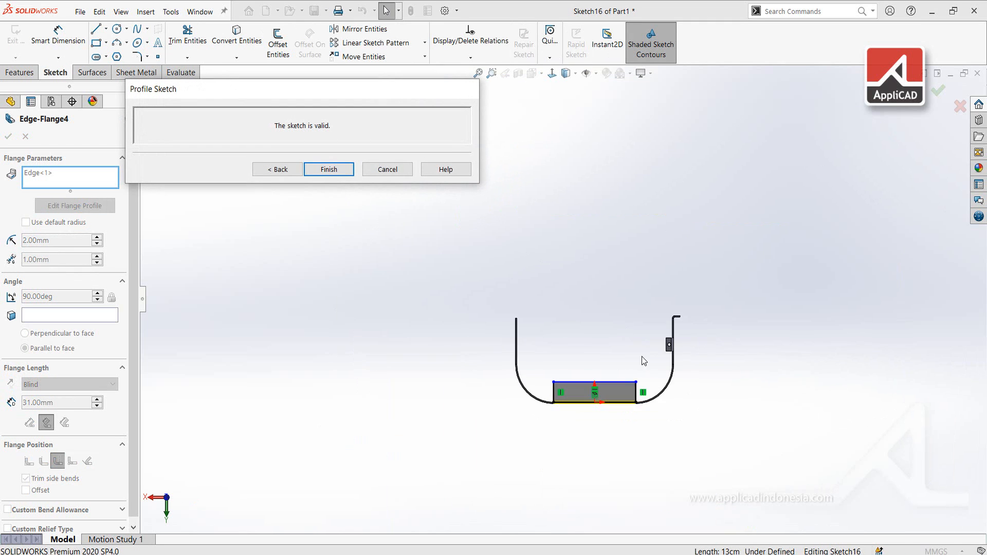
scroll(580, 403, down, 6)
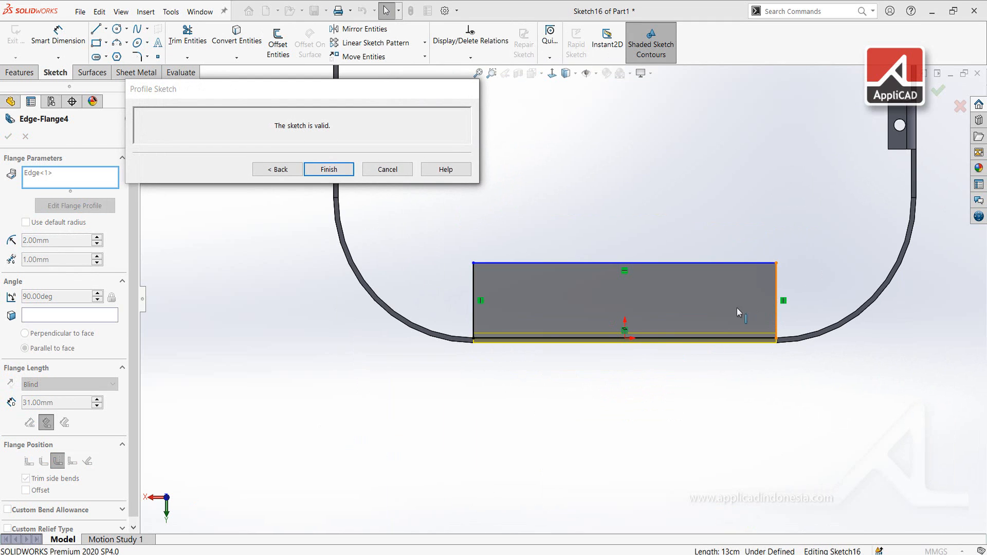
drag(737, 309, 707, 308)
mouse_move(473, 312)
mouse_down()
mouse_move(586, 315)
mouse_move(558, 314)
mouse_up()
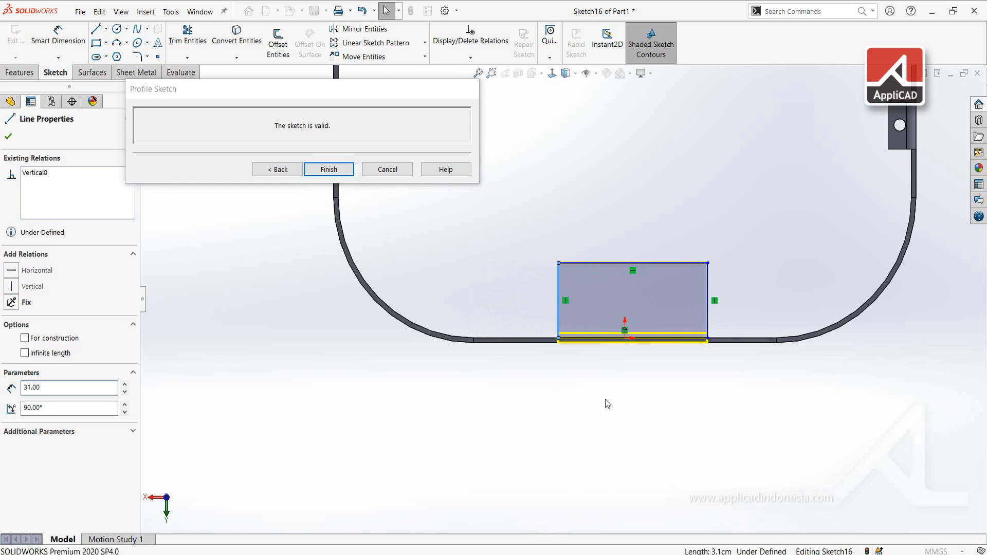
Draw a construction line about 31 mm long from near the middle of the flange edge to the midpoint of the tab profile's top line.
key(l)
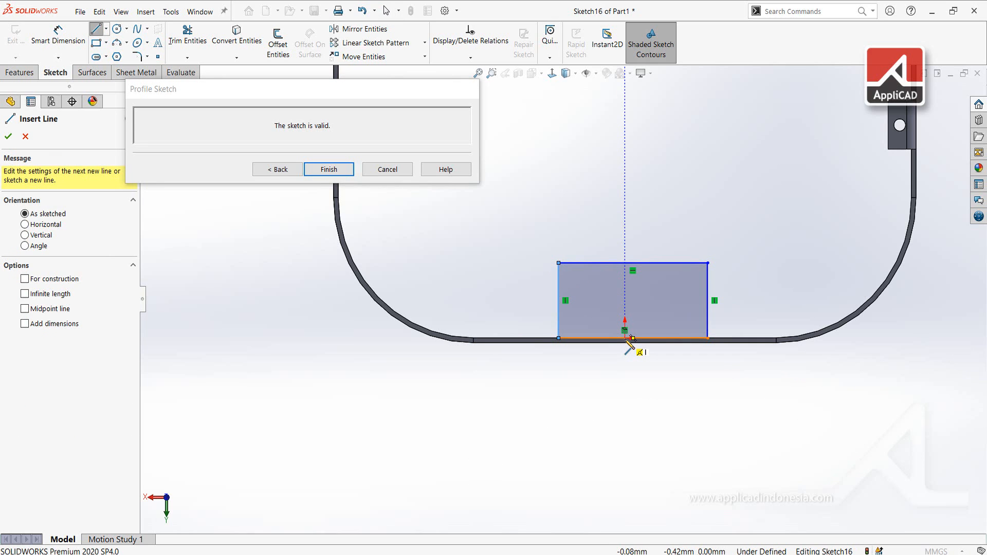
click(625, 338)
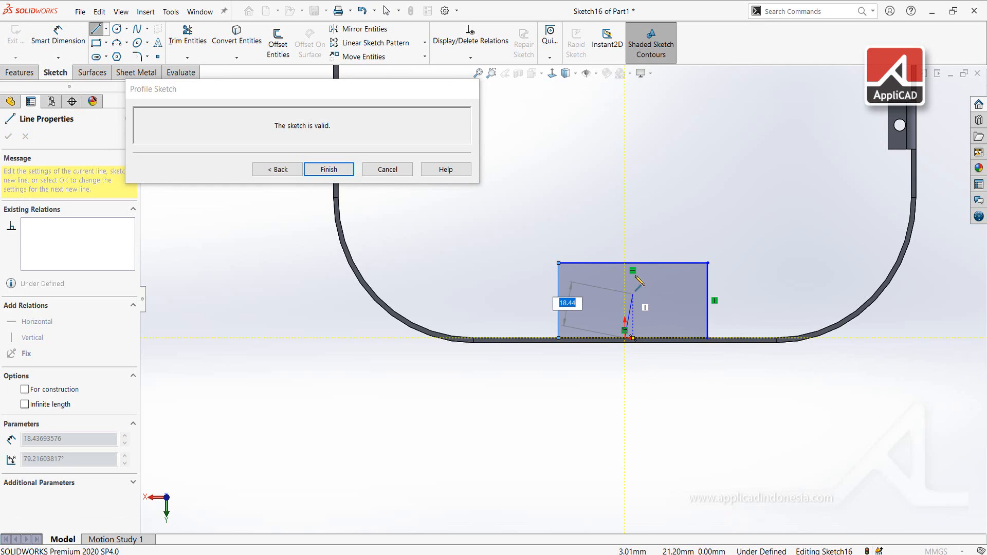
click(633, 262)
right_click(635, 261)
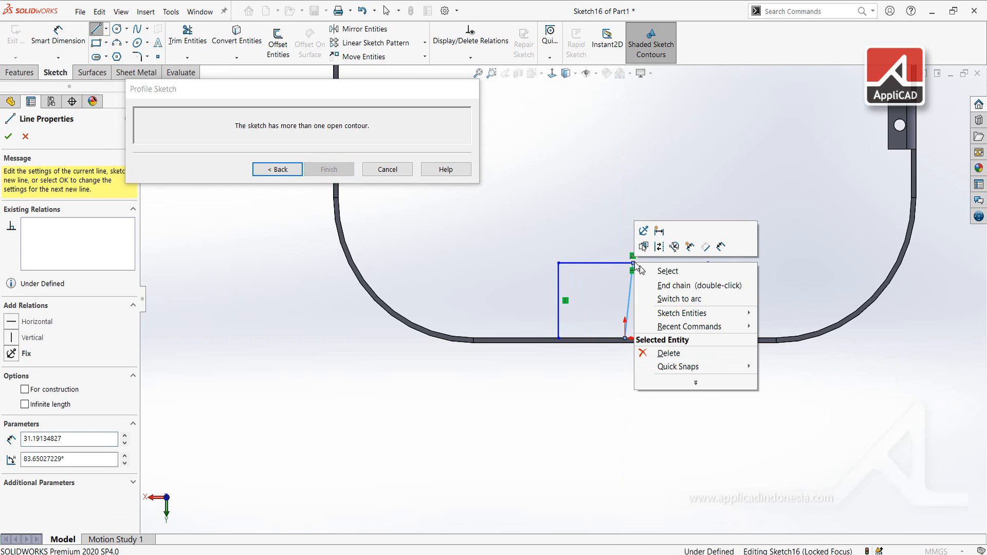
click(655, 246)
key(Escape)
Make the construction line vertical and its lower endpoint coincident with the origin.
scroll(653, 280, down, 4)
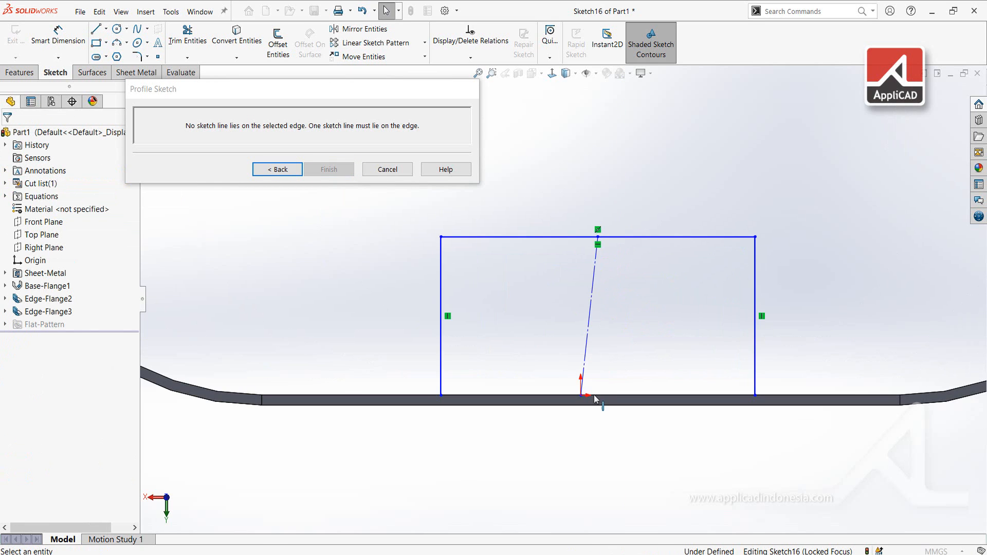
click(592, 320)
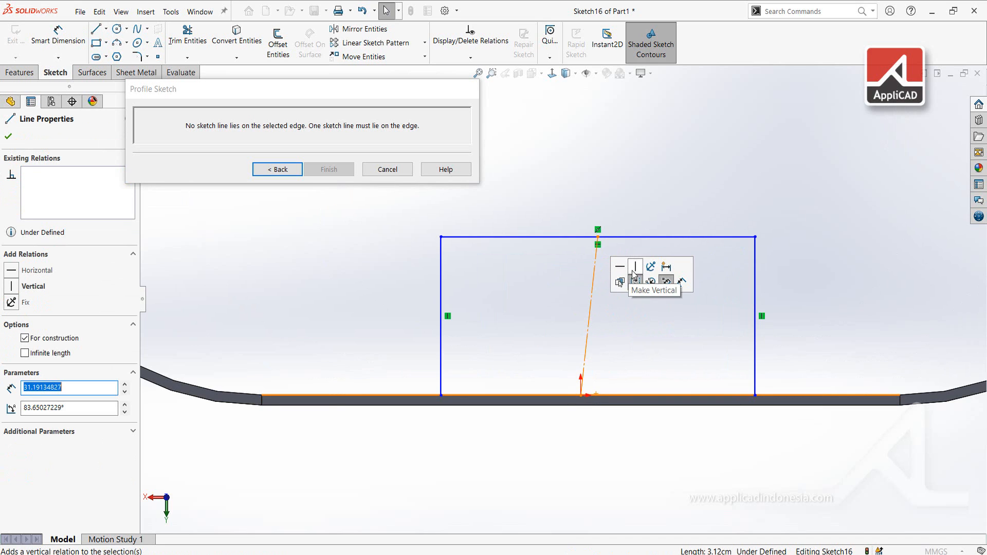
click(653, 282)
scroll(600, 409, down, 3)
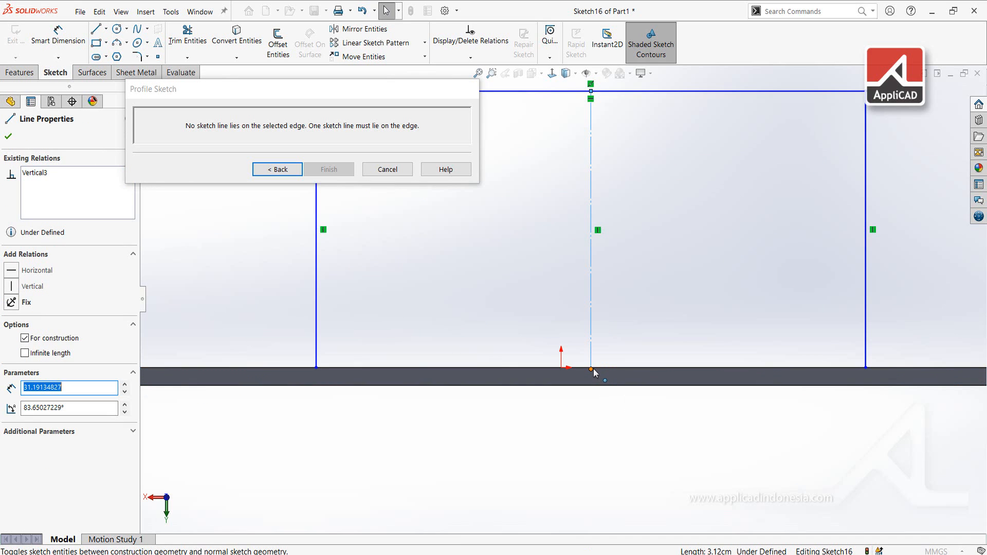
click(590, 369)
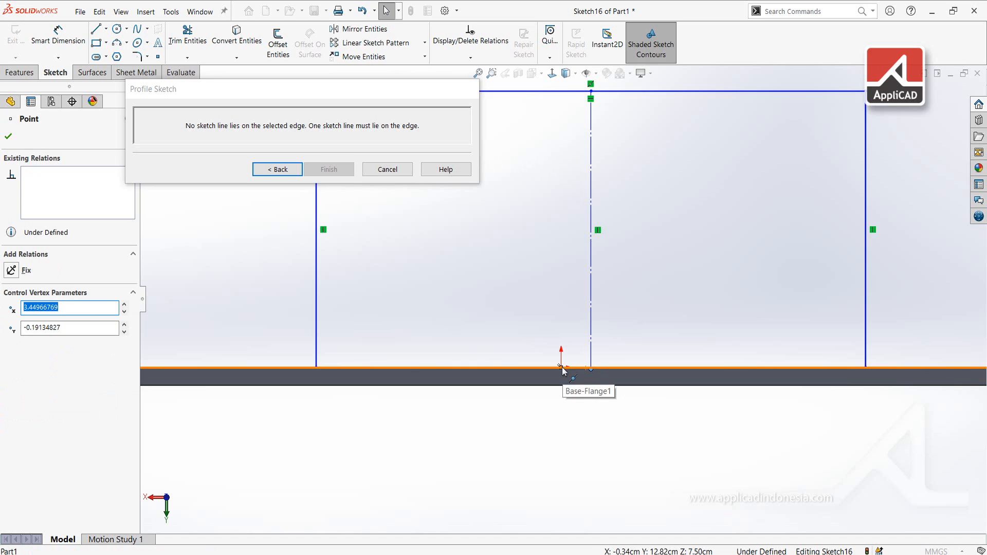
ctrl+click(562, 368)
click(20, 358)
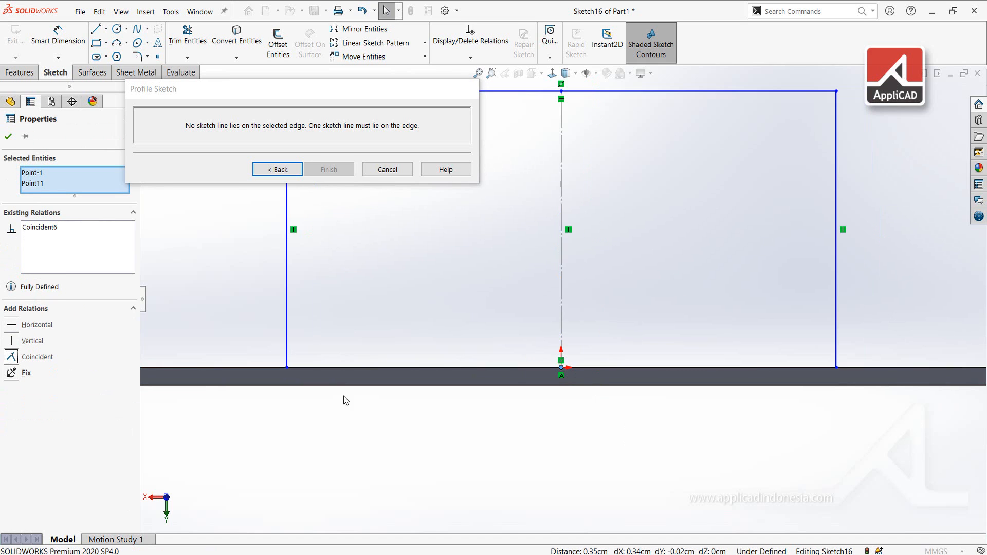
Close the tab profile with a horizontal line about 64 mm long along the flange edge, joining the lower ends of both vertical sides.
click(286, 368)
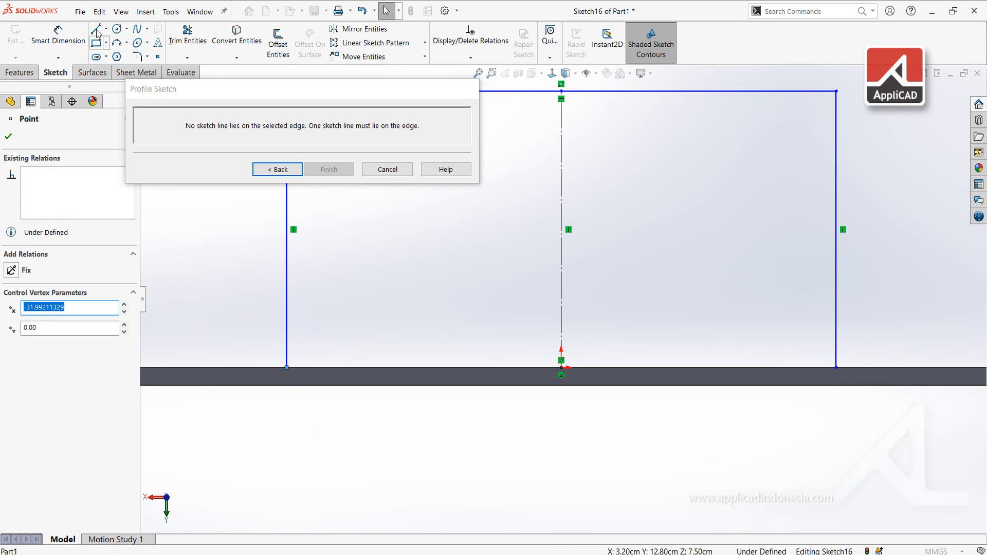
key(l)
click(287, 368)
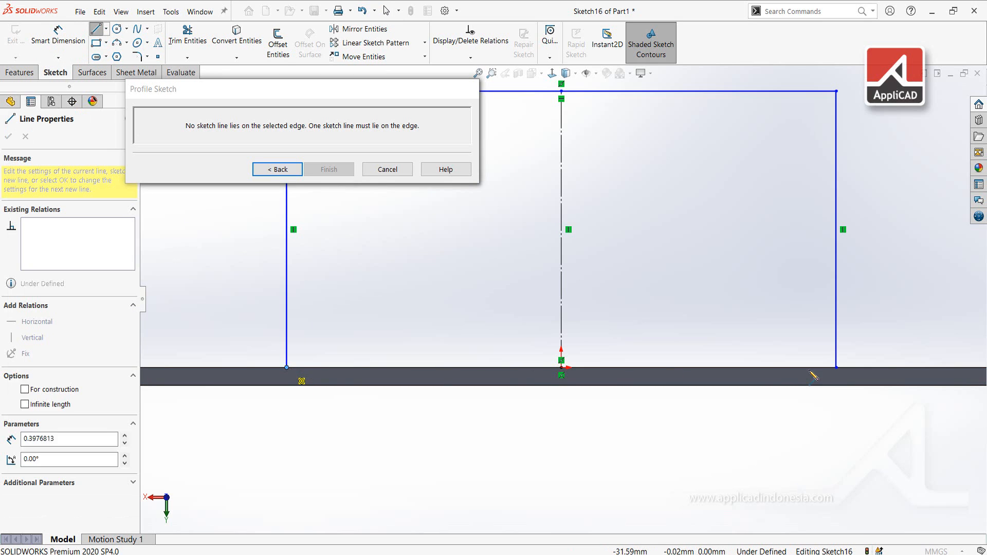
click(836, 368)
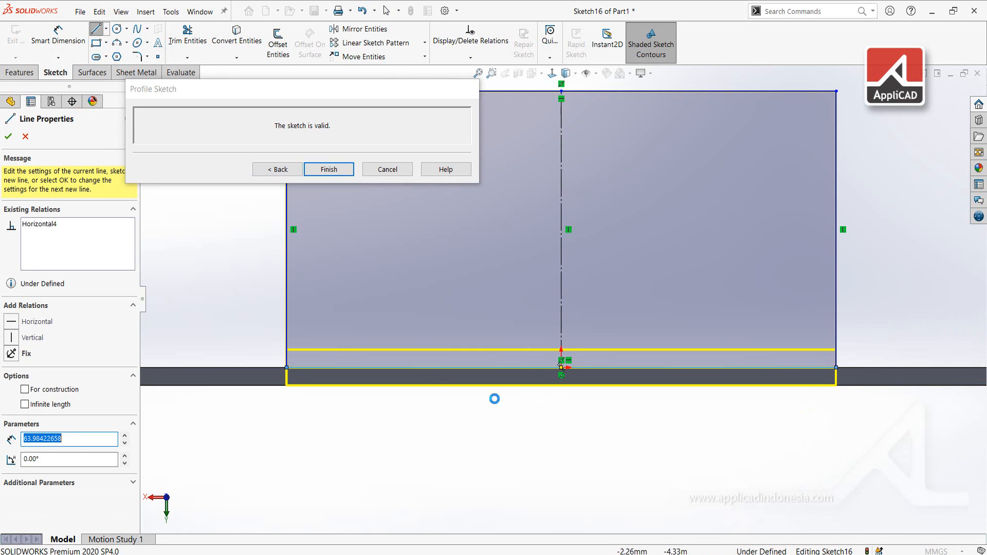
key(Escape)
key(f)
scroll(400, 447, up, 2)
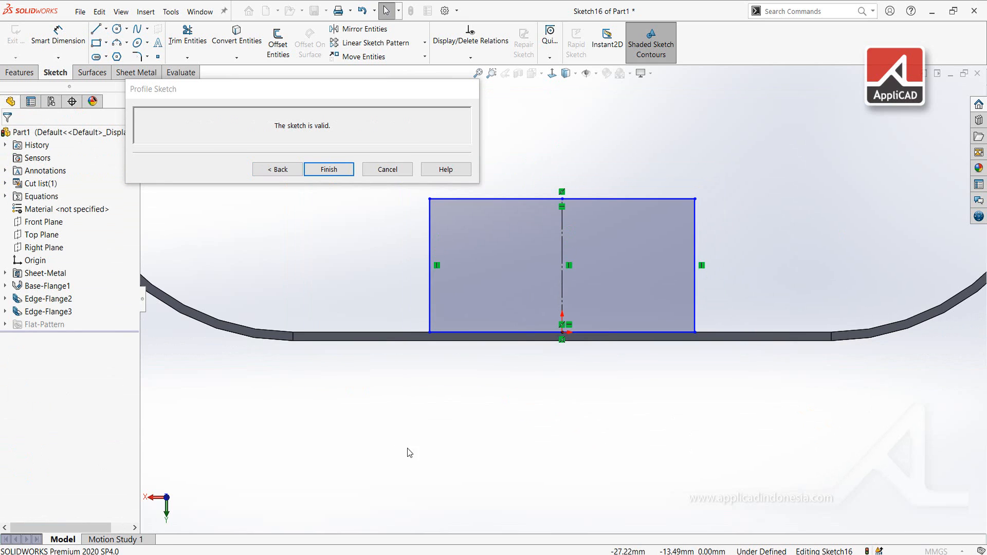
Dimension the tab profile's vertical side to 10 mm.
right_drag(406, 448, 419, 404)
click(430, 293)
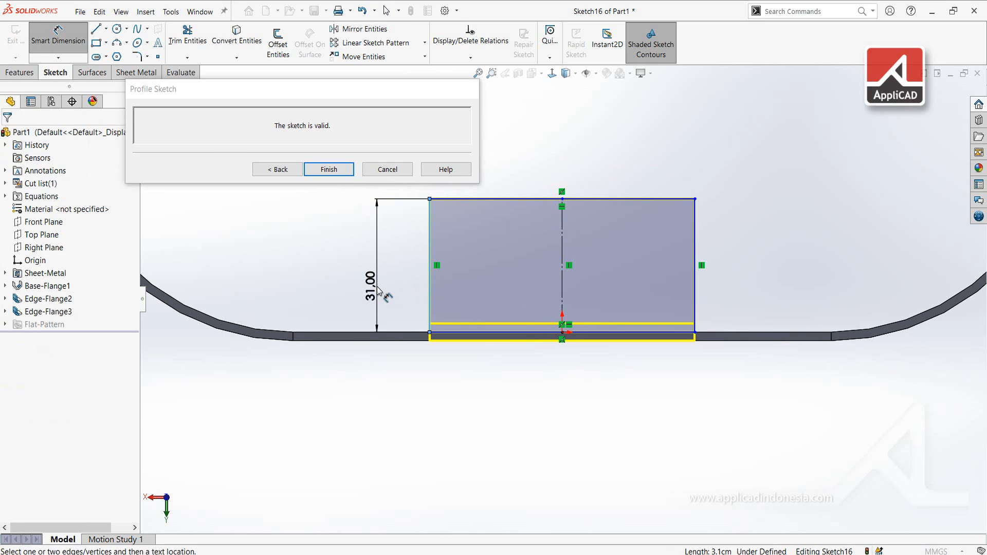
click(378, 291)
text(10)
key(Return)
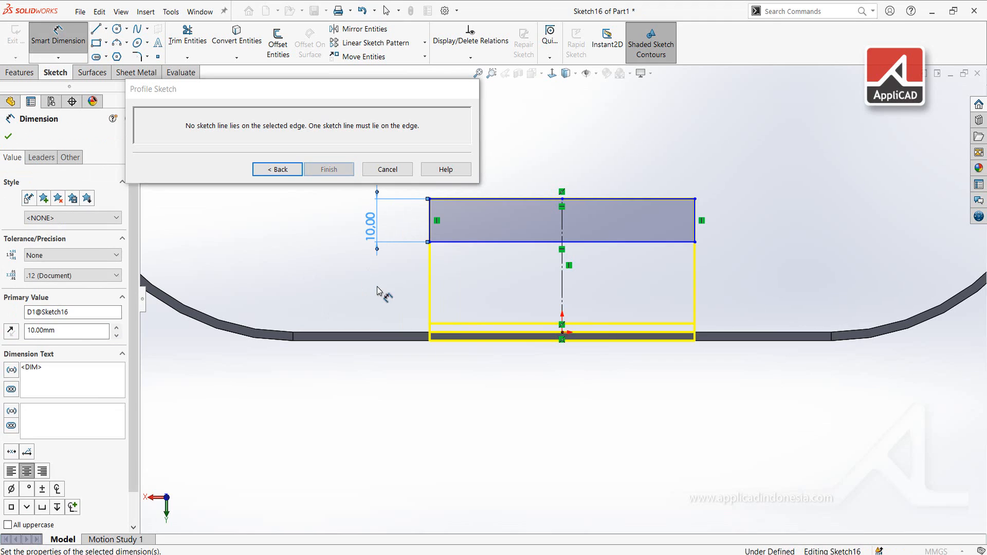
key(Escape)
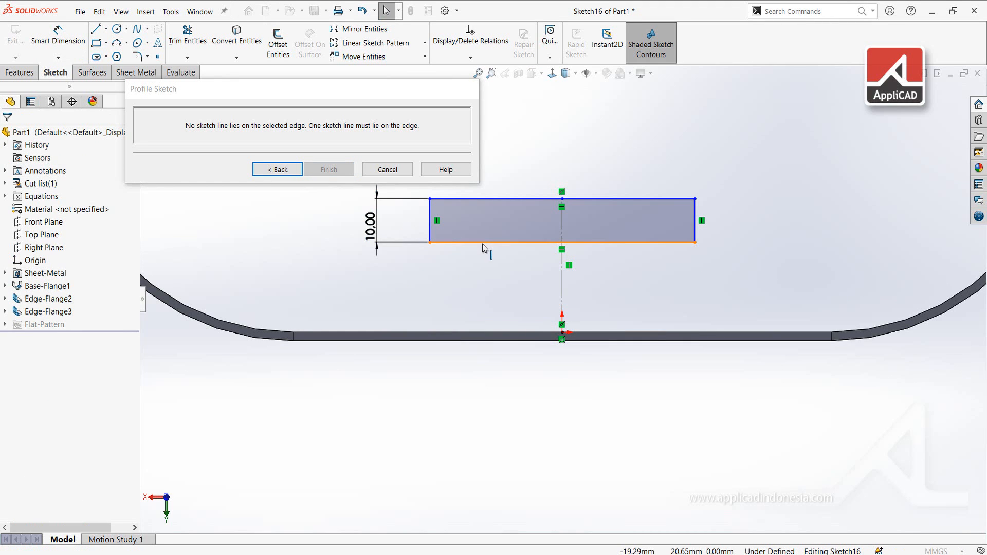
Make the profile's bottom line collinear with the flat top section's edge.
click(475, 335)
ctrl+click(476, 335)
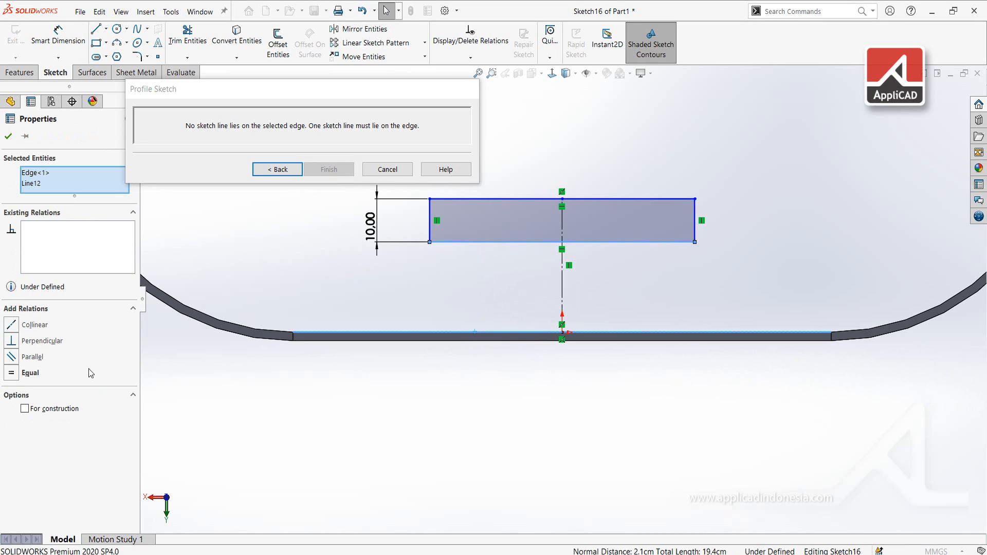
click(12, 325)
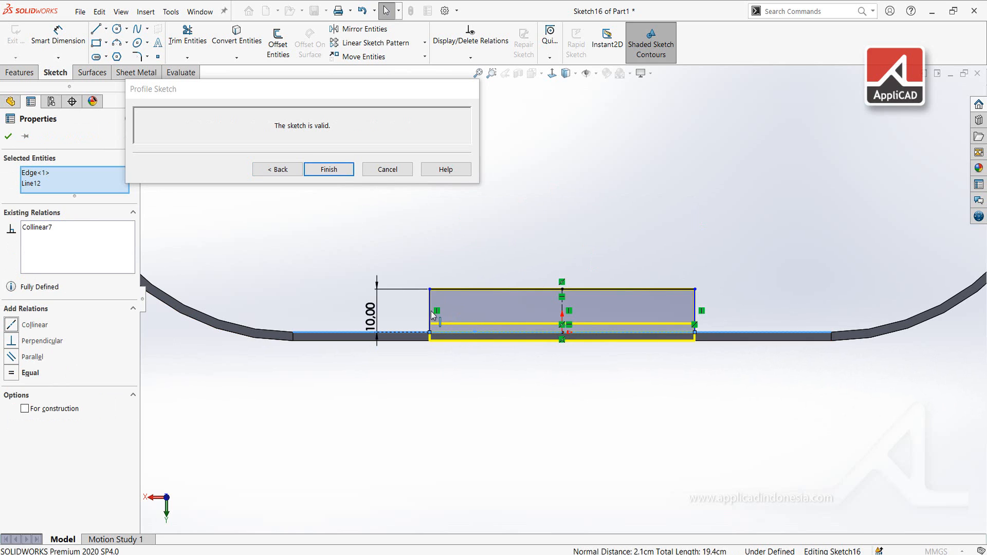
Dimension the tab profile's top line to 20 mm wide.
right_drag(499, 445, 496, 409)
click(512, 289)
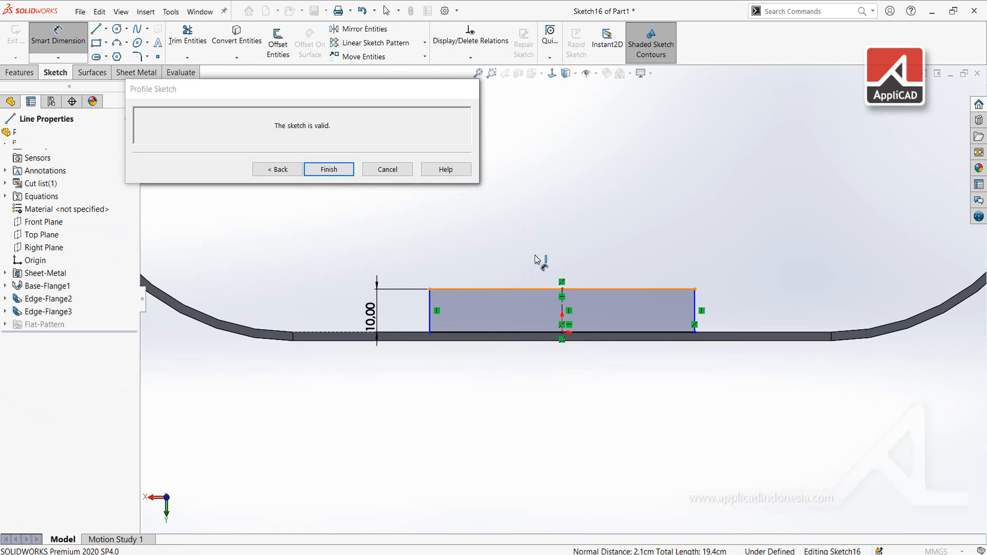
click(536, 259)
text(20)
key(Return)
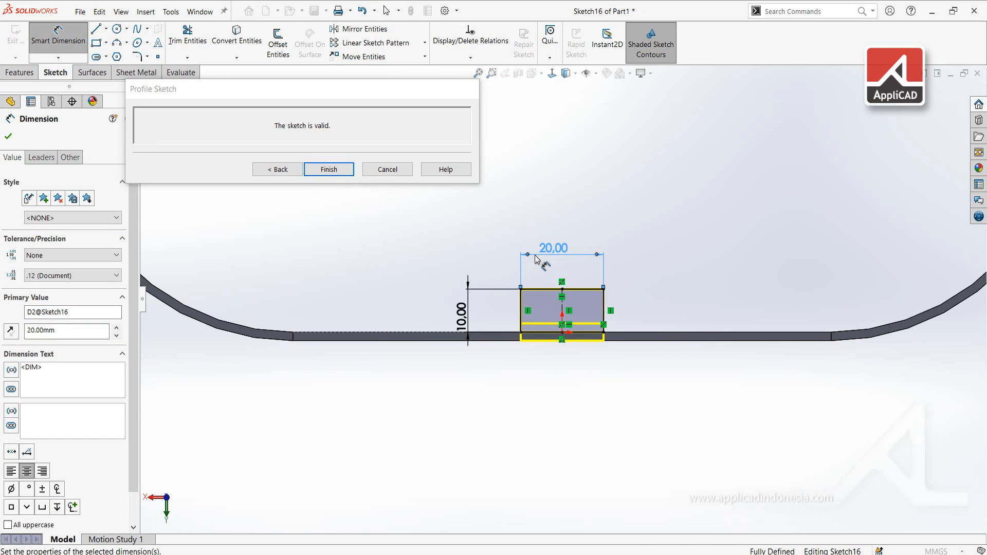
Draw a circle centered on the centerline's midpoint and dimension it to 5 mm in diameter.
click(117, 31)
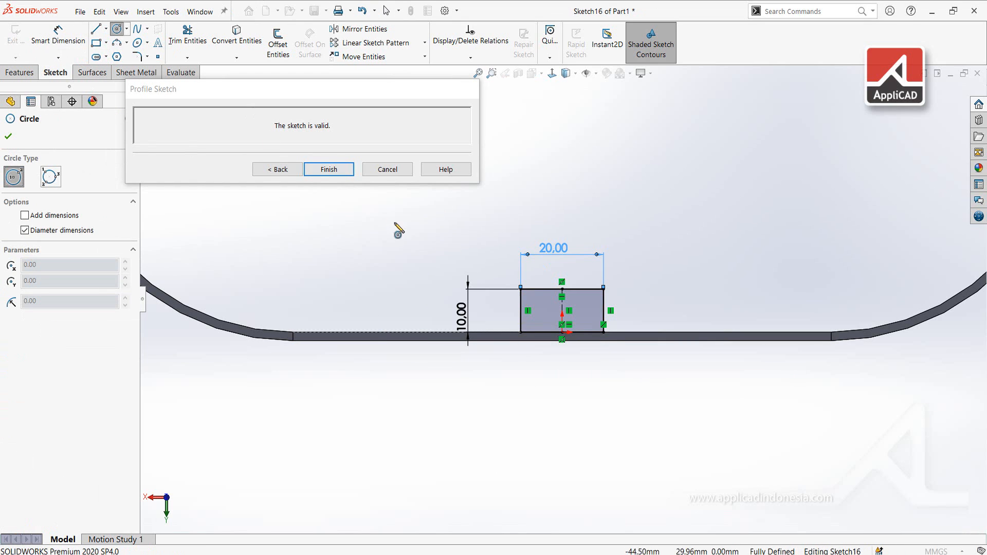
scroll(570, 341, down, 2)
click(575, 309)
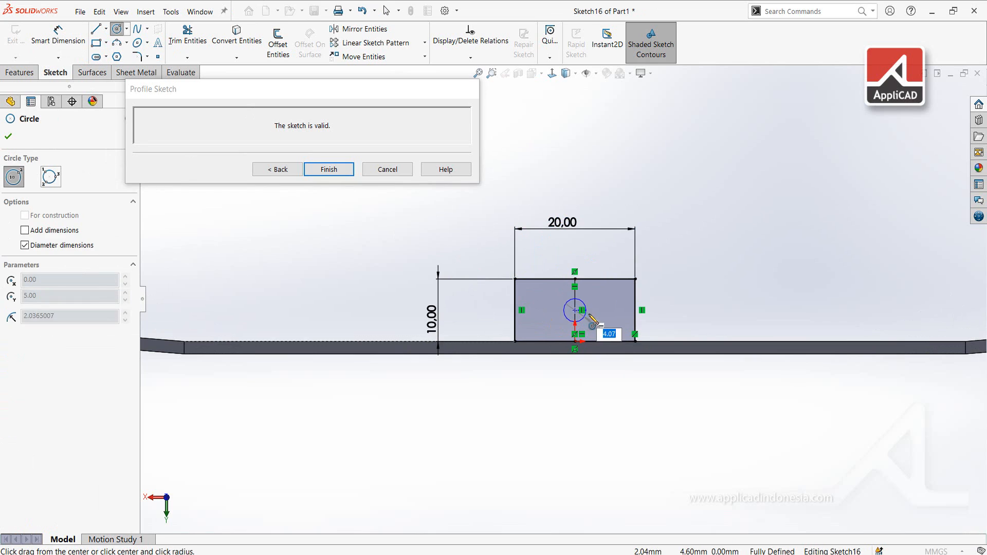
click(584, 320)
click(55, 42)
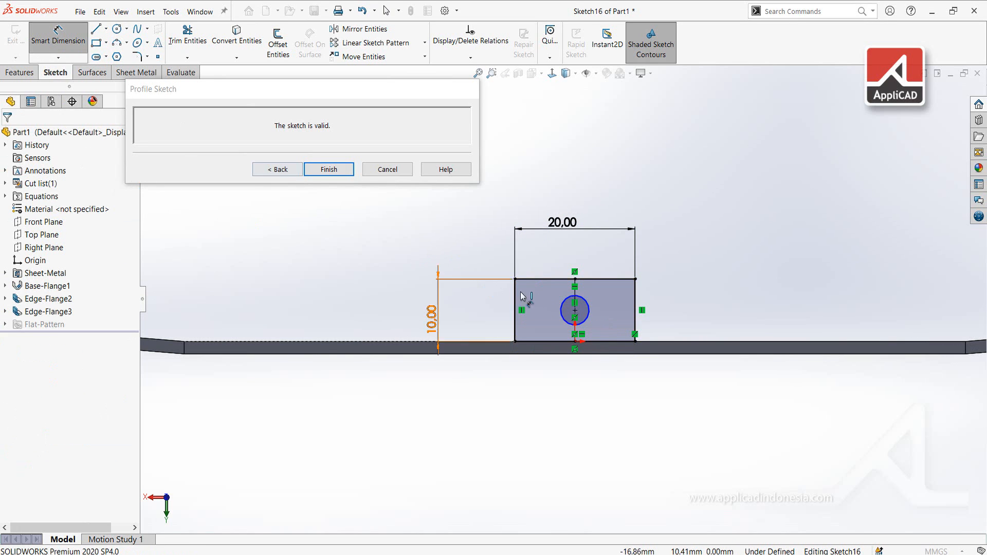
click(588, 310)
click(690, 280)
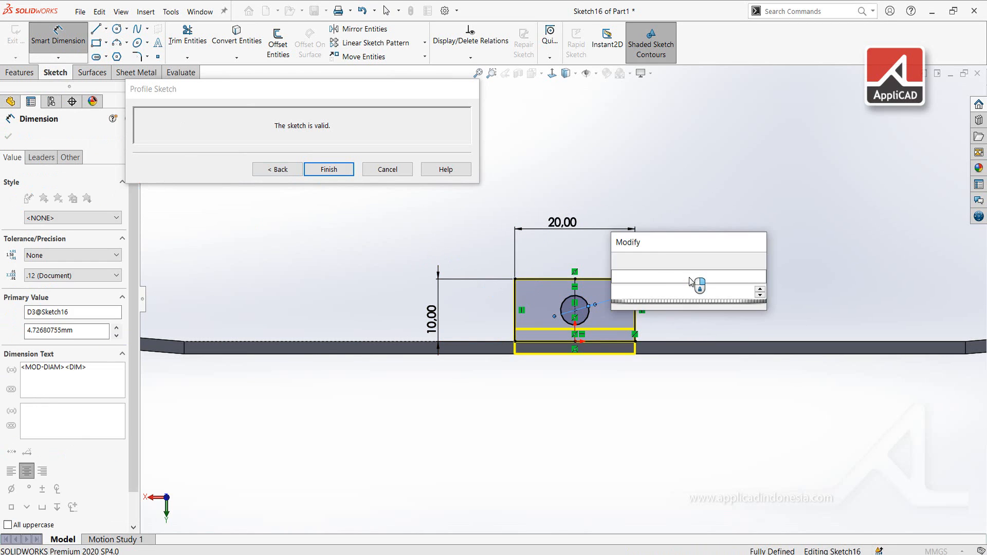
text(5)
key(Return)
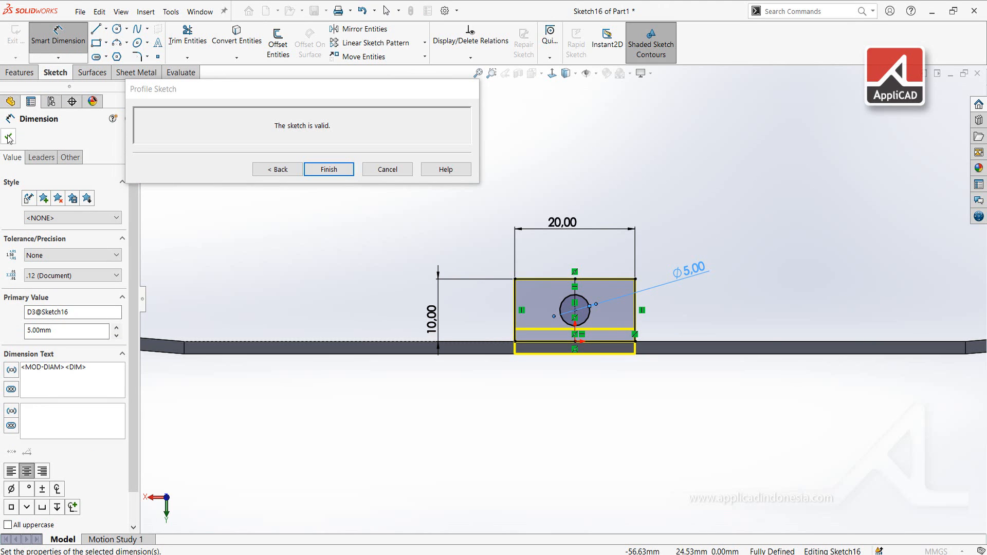
Leave the profile sketch and accept the drilled 20 x 10 mm edge flange with its 2 mm bend radius.
click(289, 174)
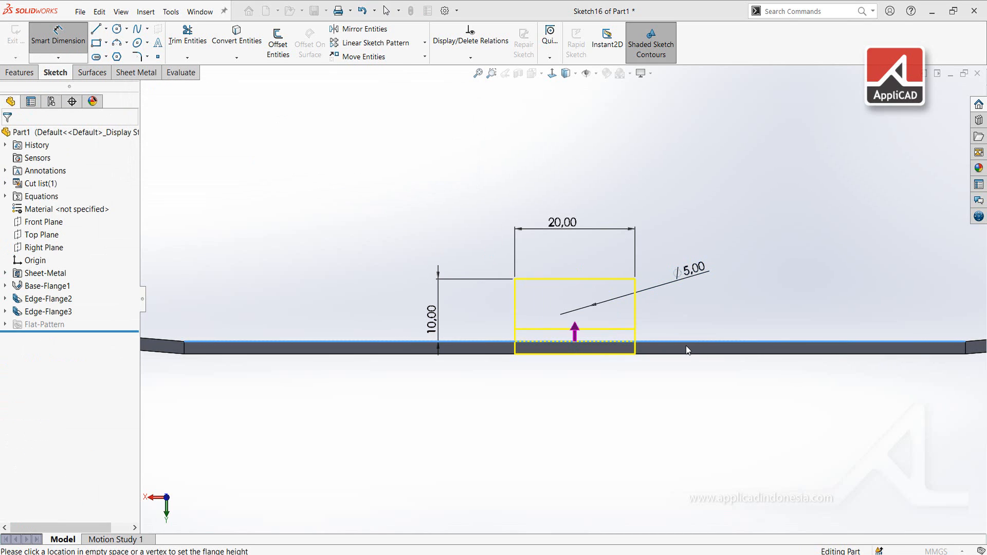
scroll(588, 326, up, 5)
middle_drag(588, 326, 608, 452)
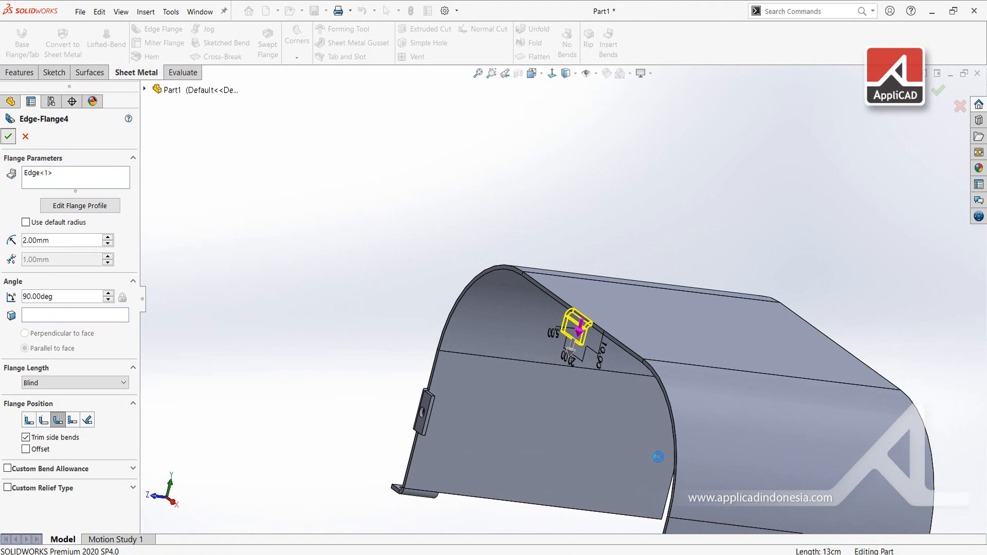
click(9, 138)
Mirror the slotted bottom tab and the drilled side tab about the Right Plane.
middle_drag(492, 360, 543, 408)
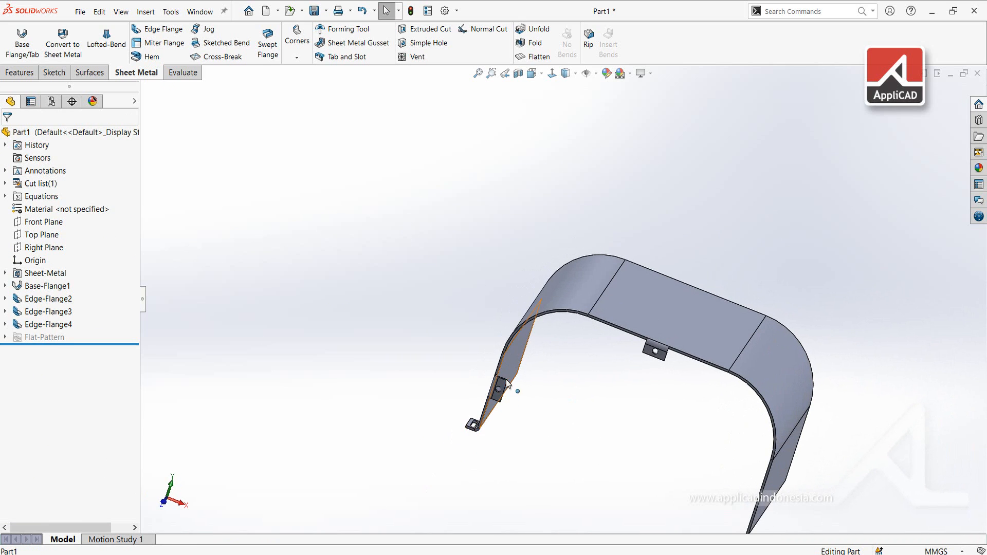
middle_drag(753, 461, 746, 456)
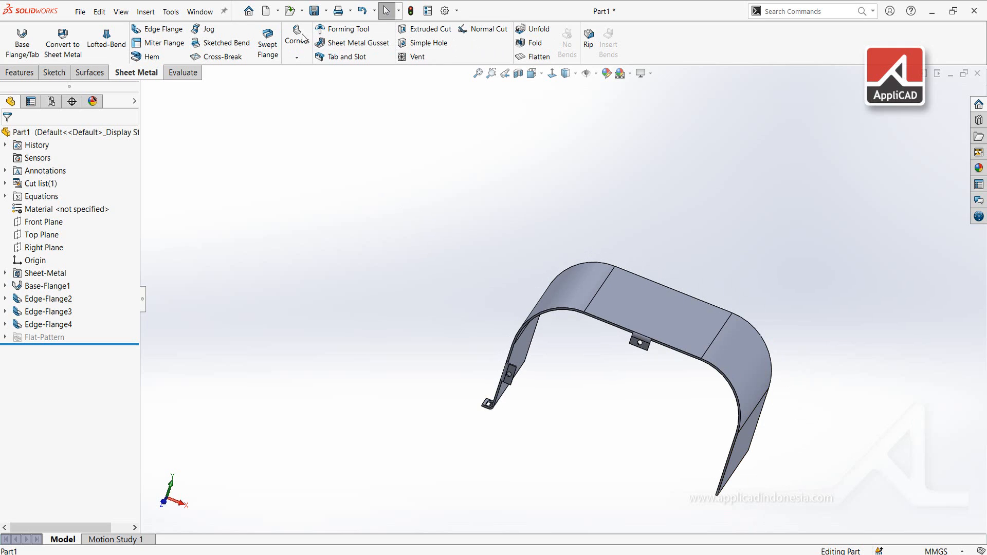
click(20, 72)
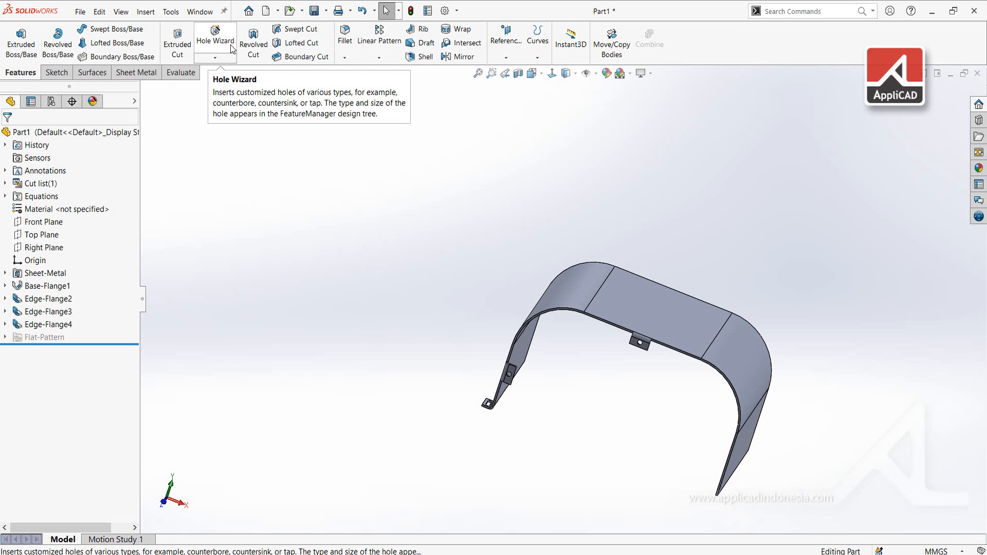
click(456, 56)
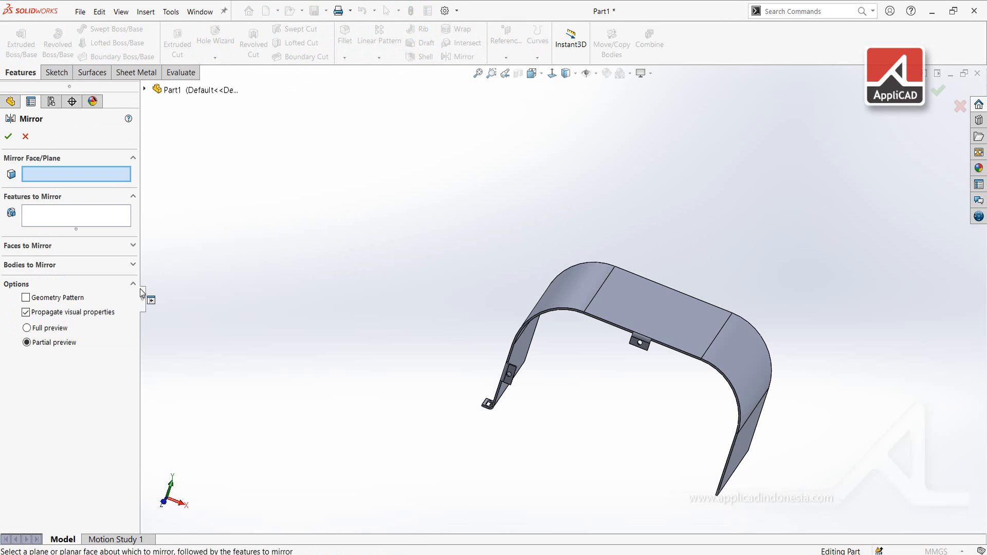
click(146, 90)
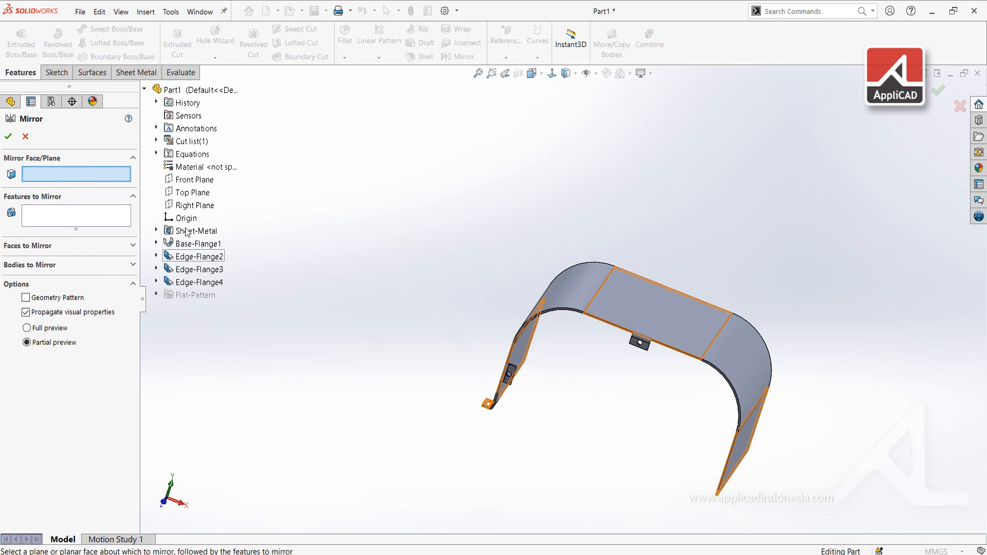
click(194, 205)
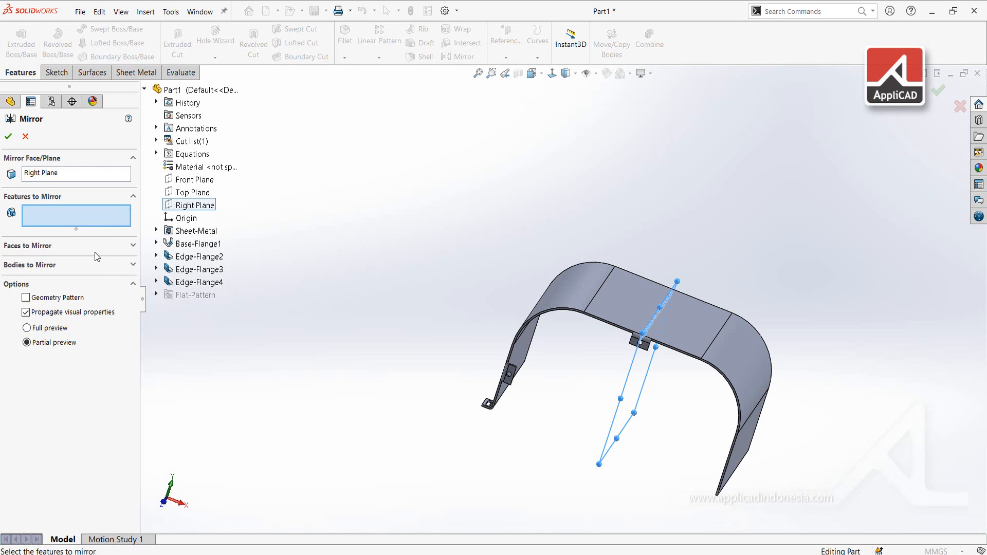
scroll(494, 411, down, 5)
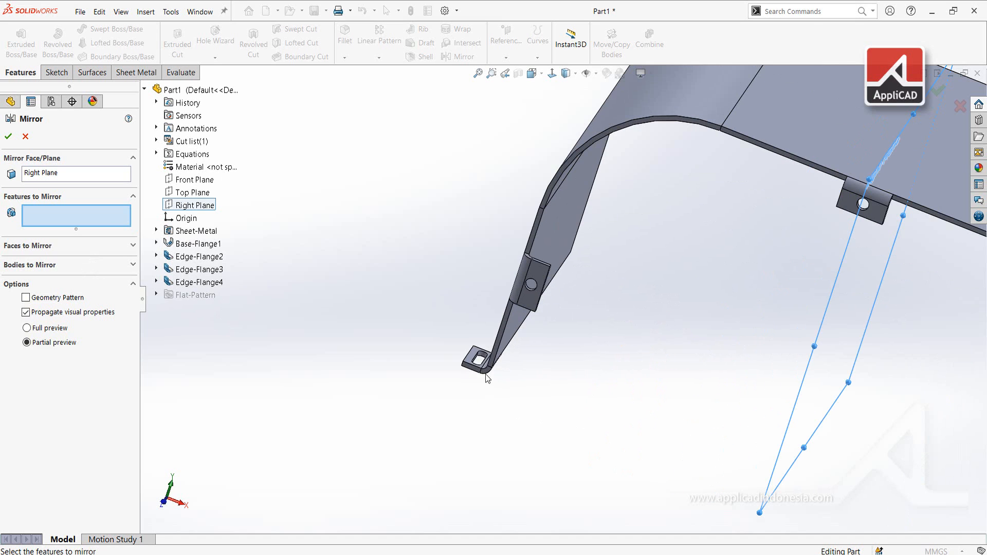
click(476, 359)
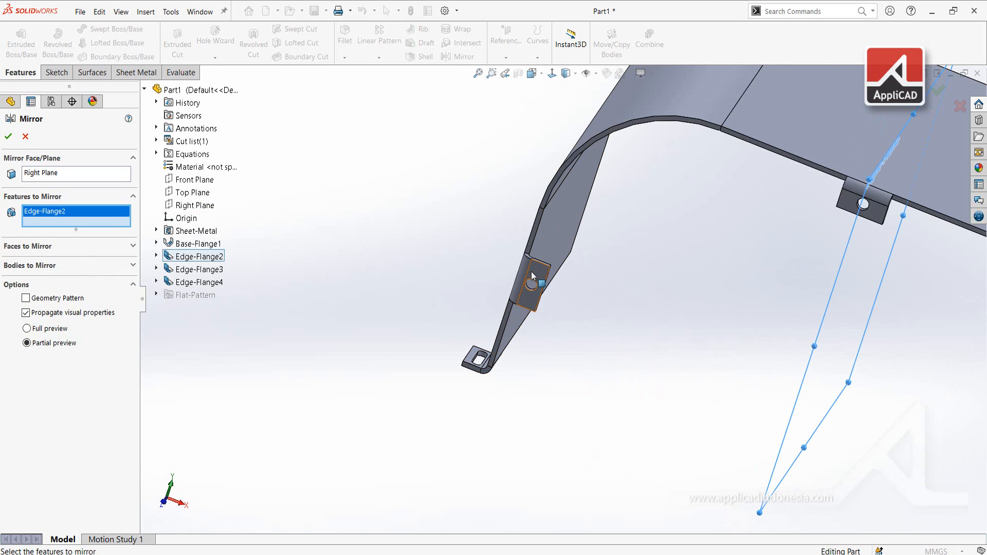
click(532, 275)
scroll(590, 339, up, 5)
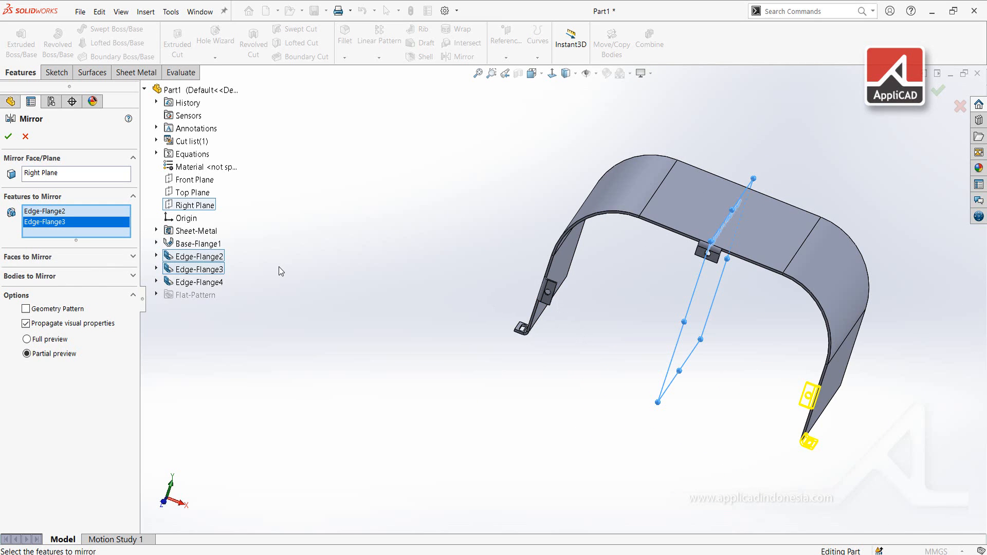
click(10, 136)
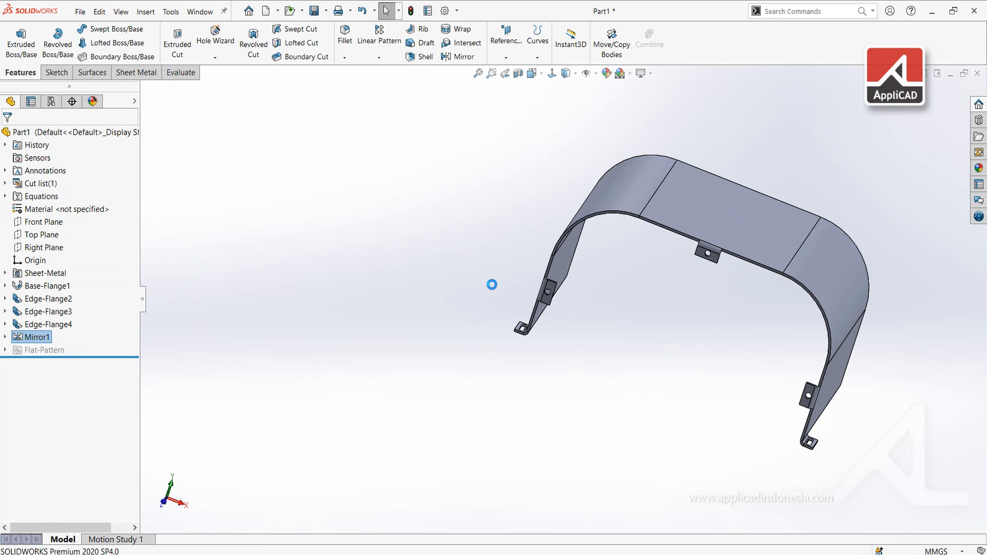
Mirror the Mirror1 feature and the drilled tab on the flat top section about the Front Plane.
middle_drag(683, 274, 636, 271)
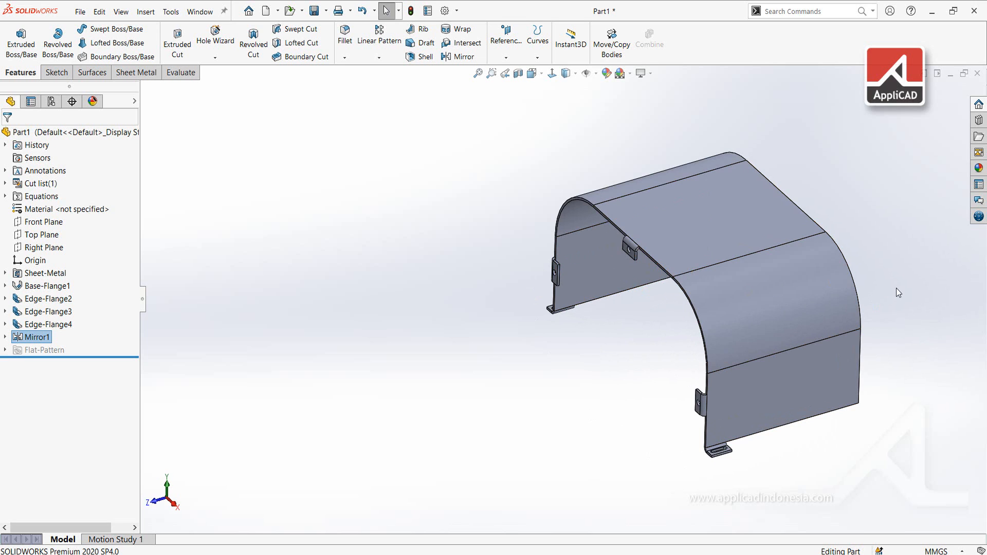
middle_drag(873, 250, 843, 258)
middle_drag(757, 336, 786, 329)
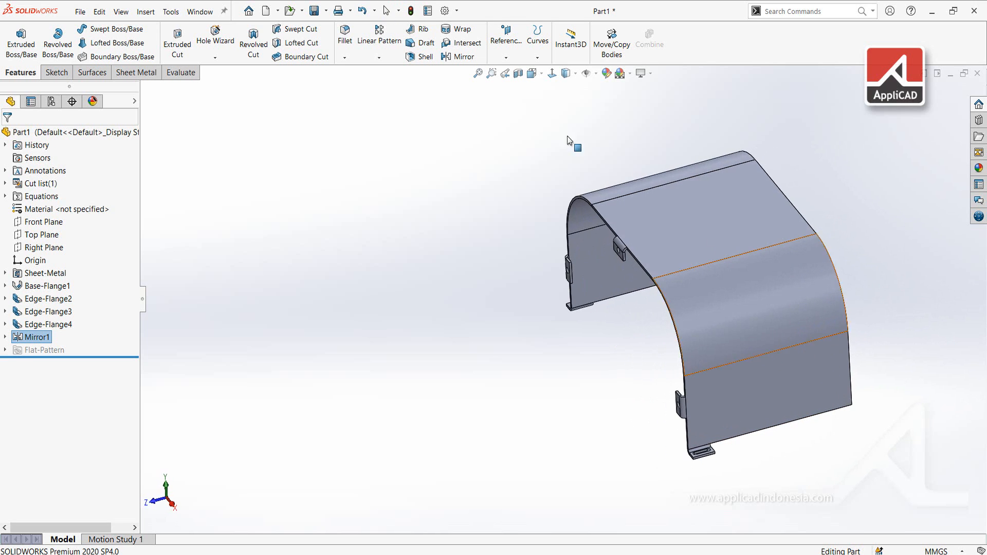
click(457, 56)
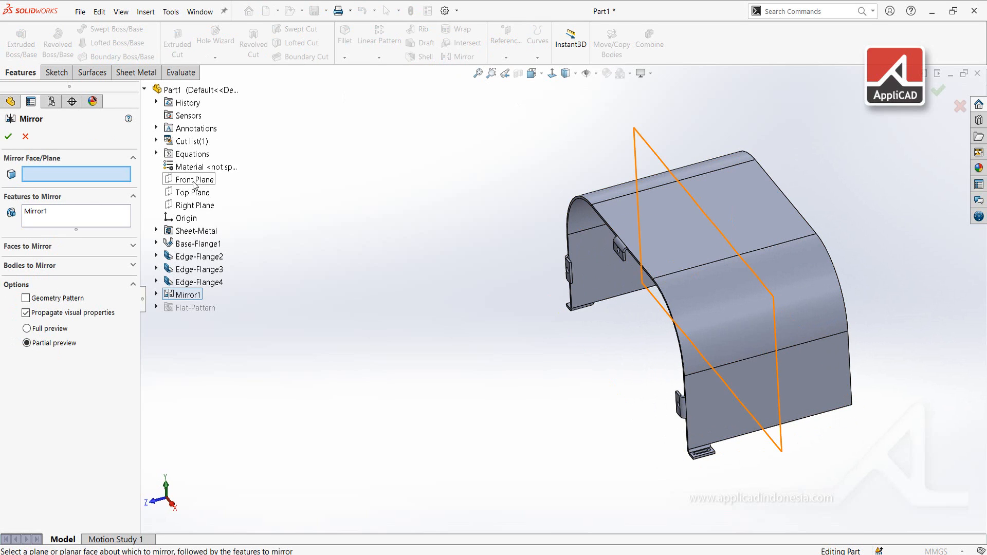
click(193, 181)
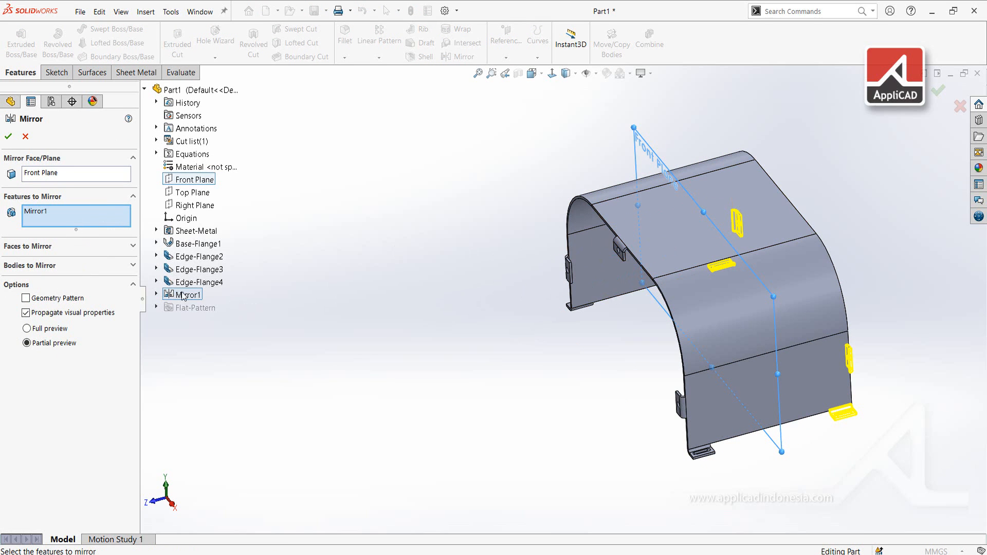
scroll(648, 254, down, 2)
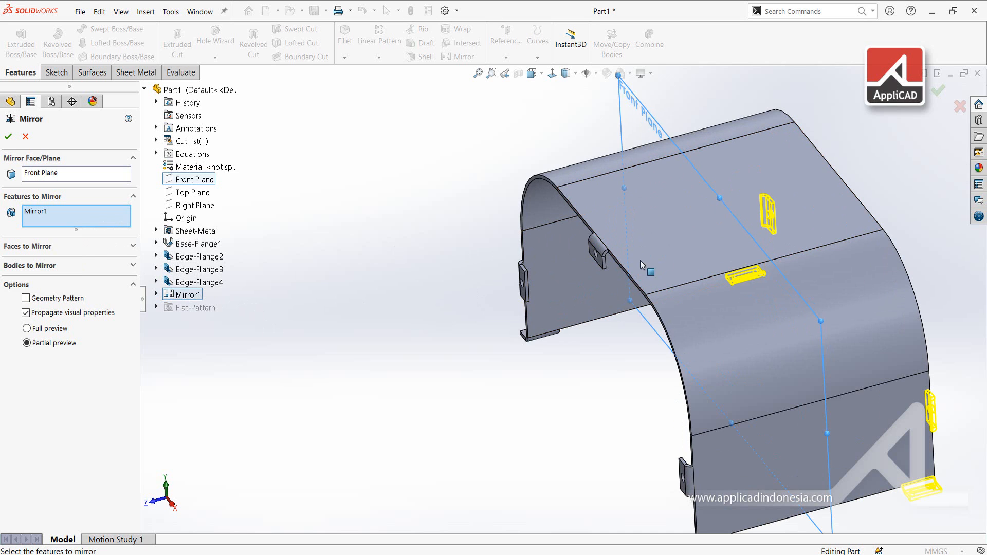
middle_drag(776, 262, 683, 264)
click(621, 251)
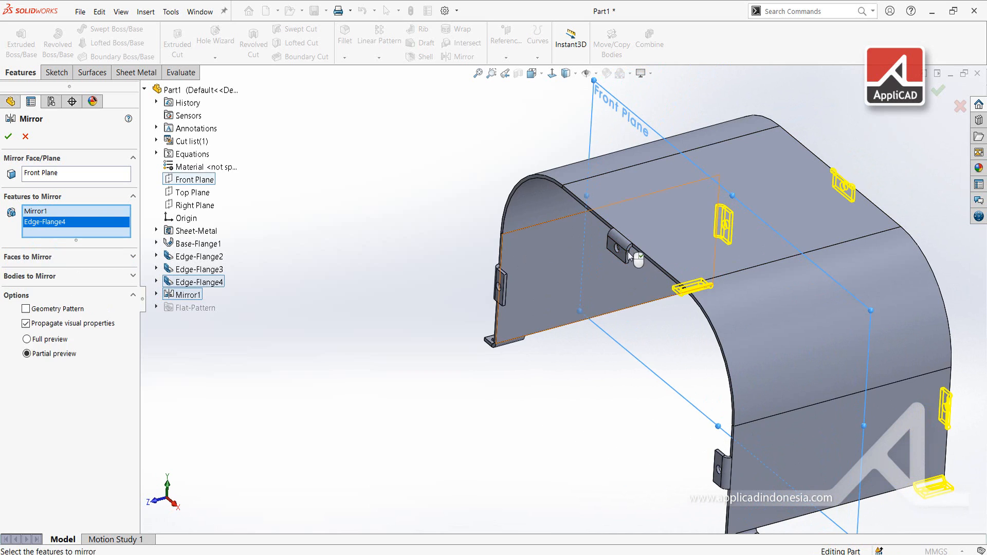
key(Return)
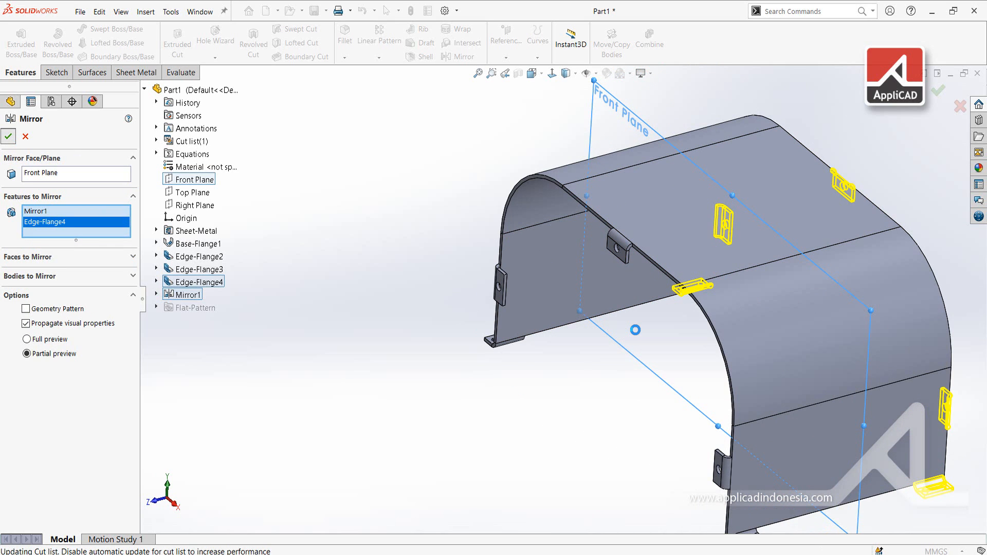
Roll the model back to just after Base-Flange1 and start a sketch on the straight leg's end face.
scroll(635, 330, up, 2)
middle_drag(594, 335, 654, 325)
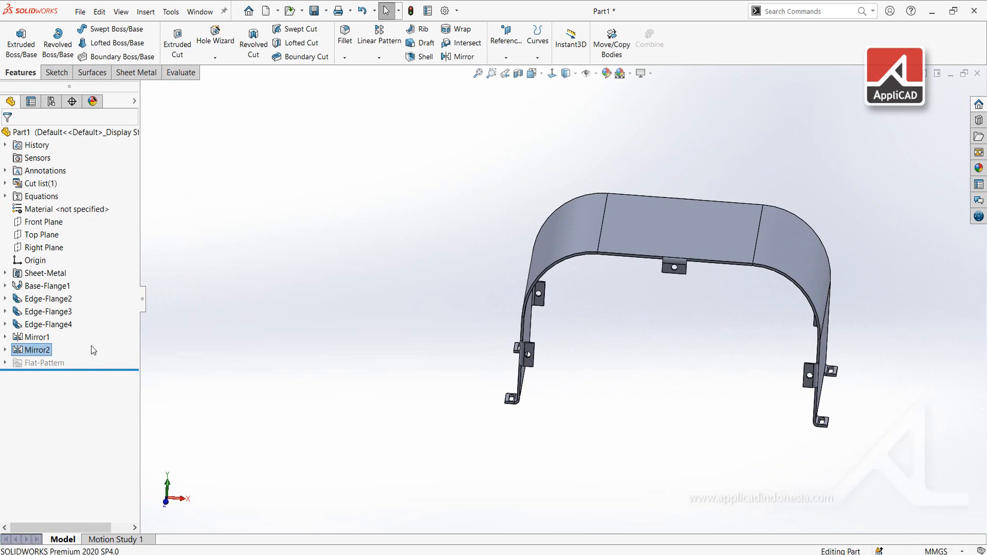
drag(89, 369, 88, 294)
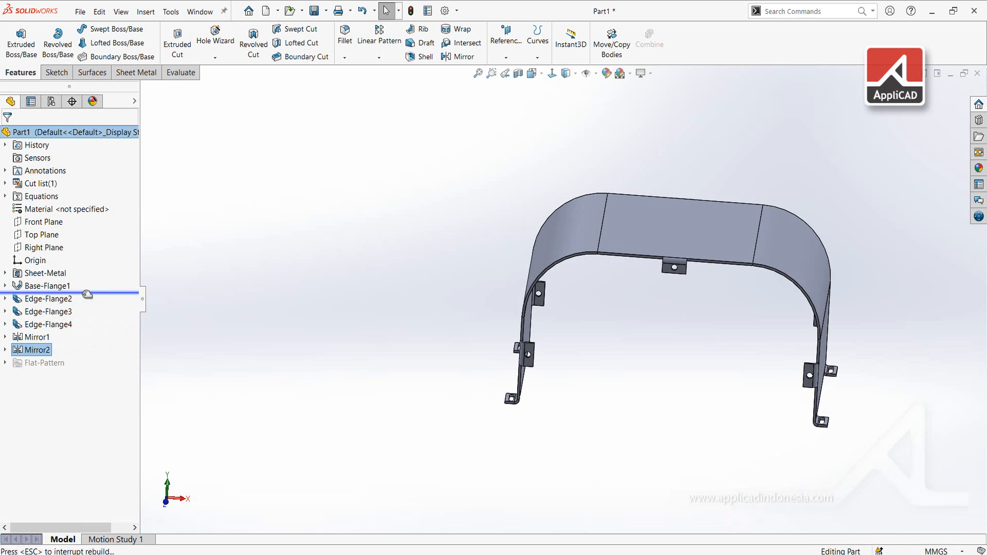
scroll(538, 360, down, 6)
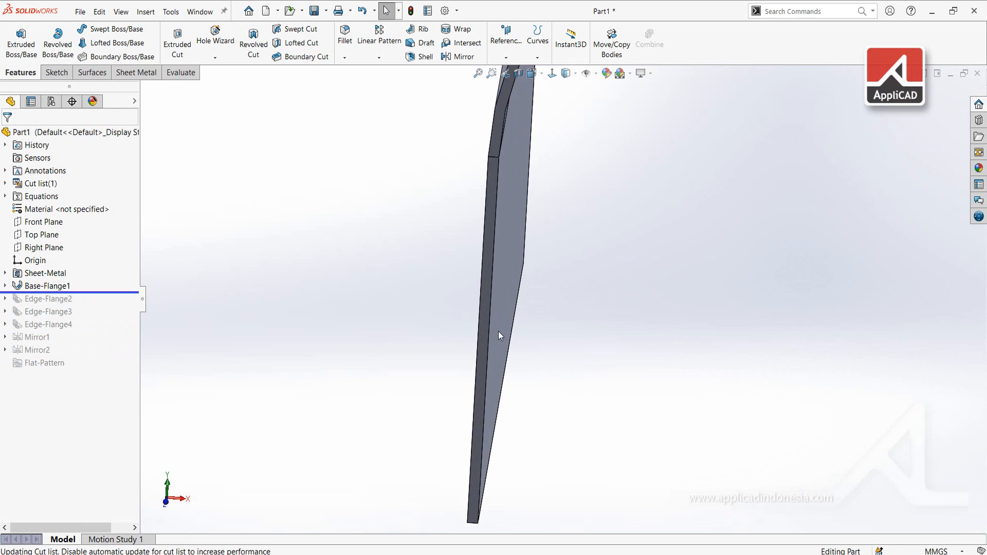
click(484, 302)
click(523, 268)
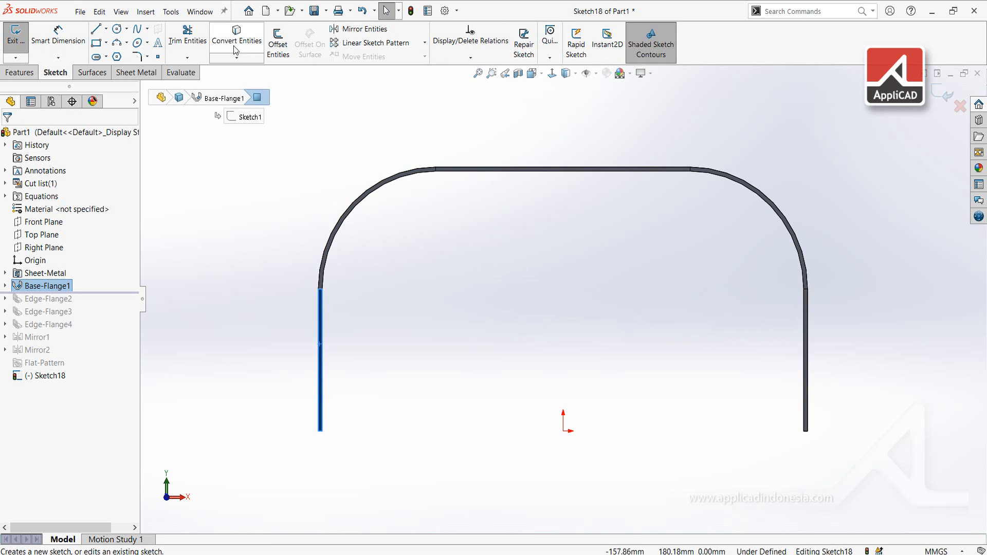
Convert all five end faces of the inverted-U cover, both legs, both bends and the flat top, into sketch entities.
scroll(320, 262, down, 4)
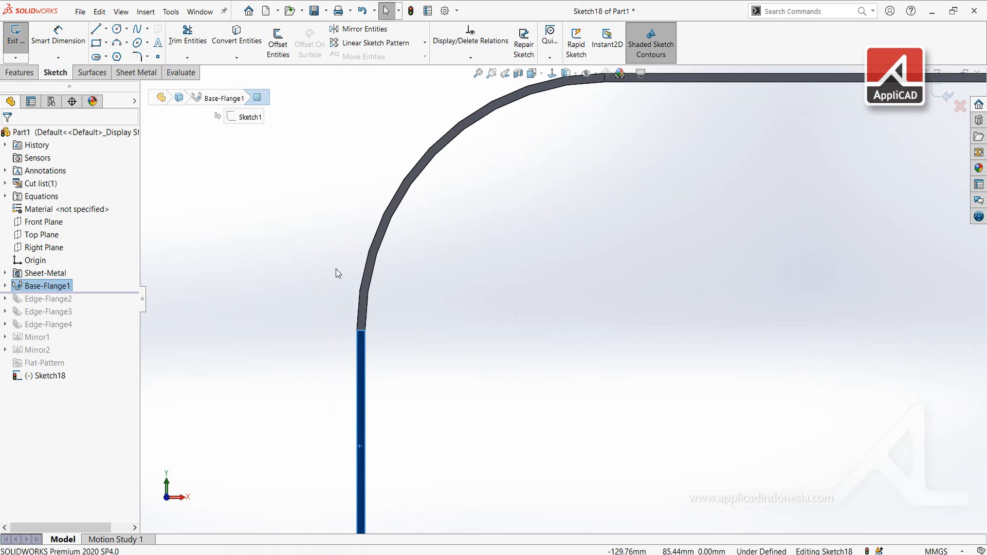
ctrl+click(370, 270)
scroll(704, 228, up, 4)
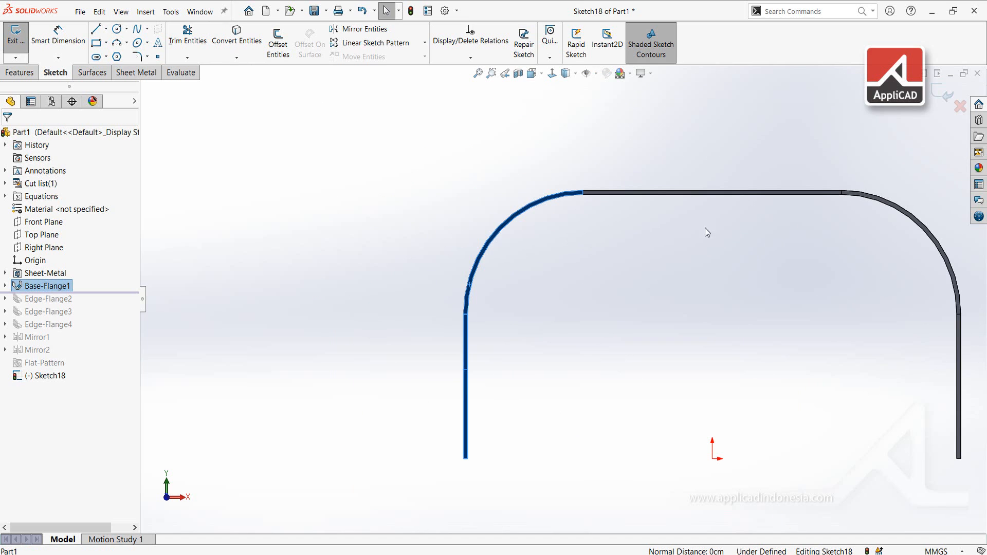
ctrl+click(679, 202)
ctrl+click(872, 201)
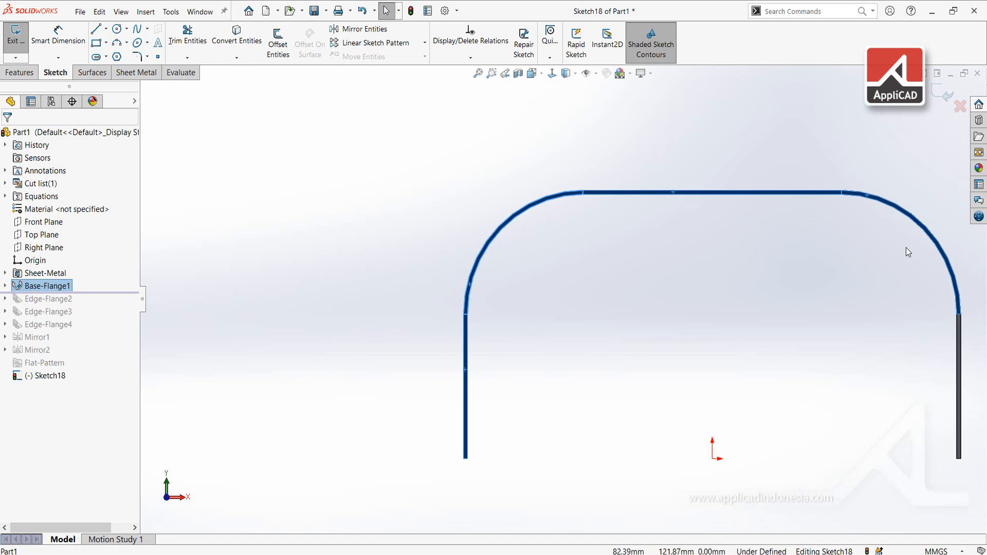
ctrl+click(958, 329)
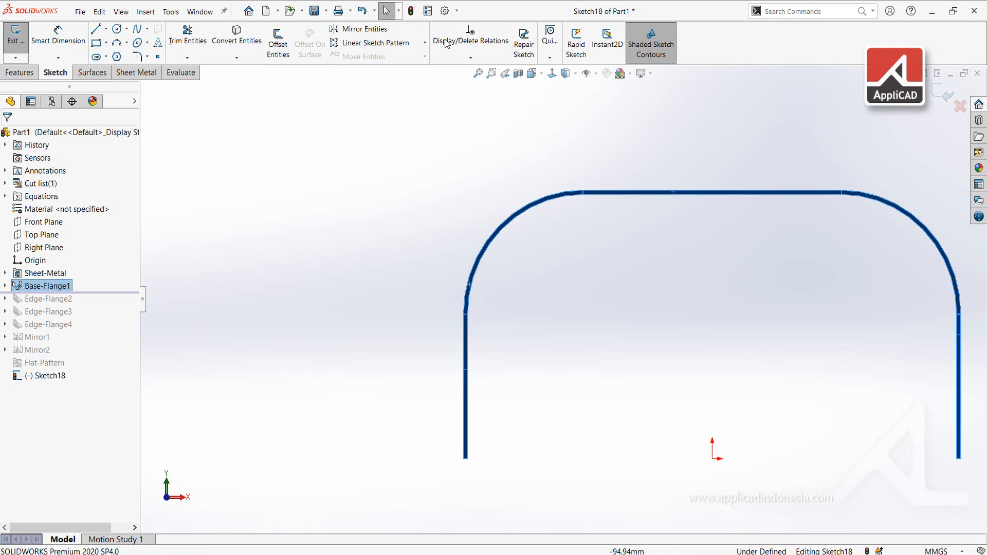
click(236, 36)
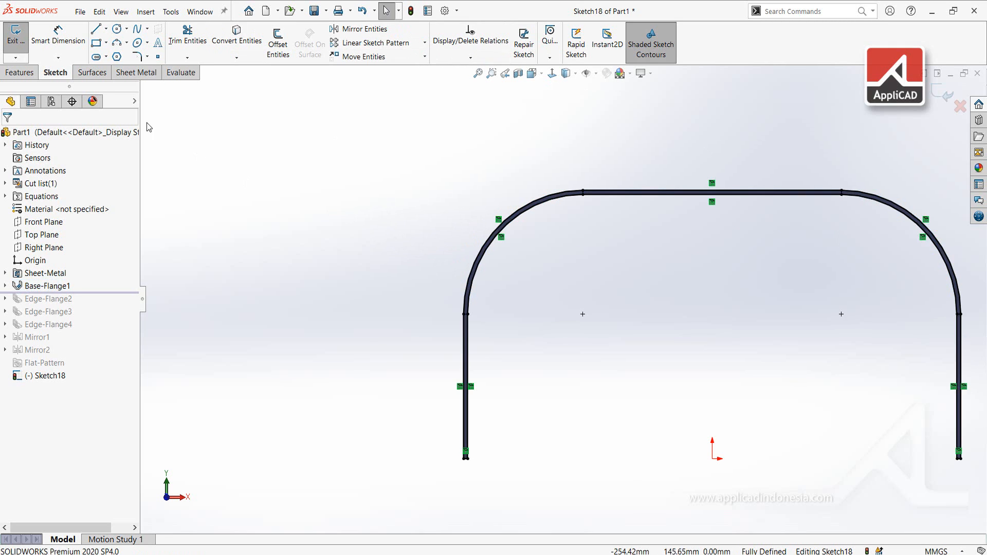
Offset the converted profile's outer lines and arcs outward by 10 mm, with chain selection off and both ends left open.
scroll(623, 178, up, 2)
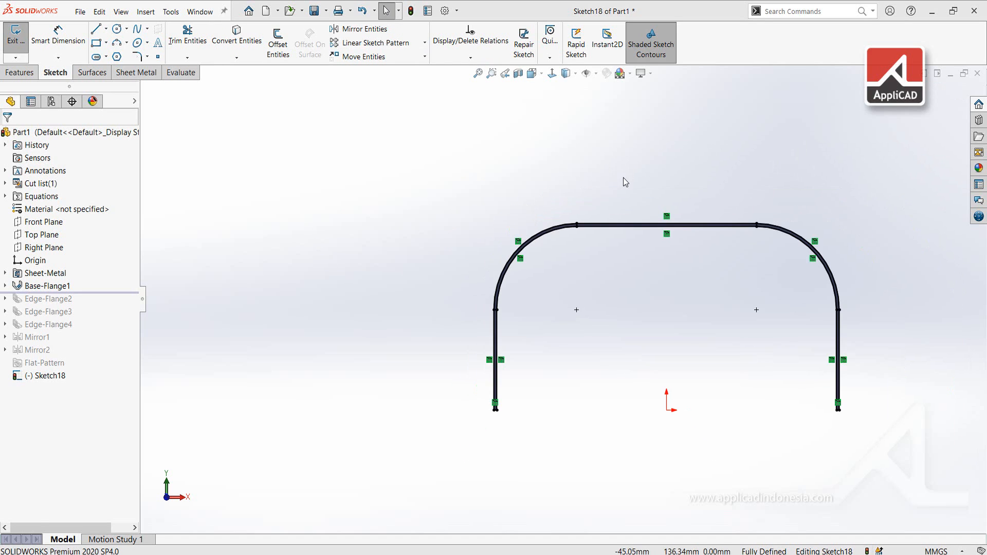
scroll(689, 345, down, 2)
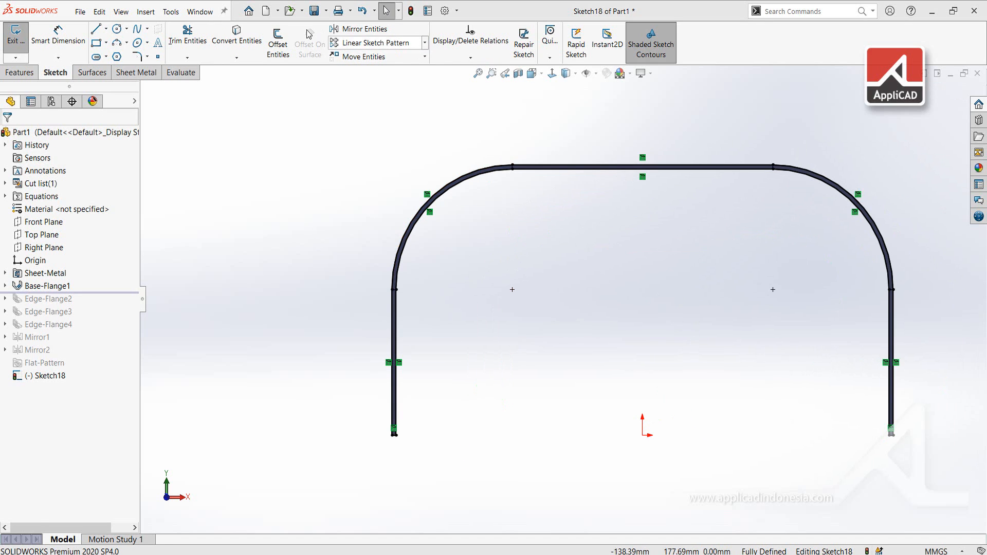
click(280, 36)
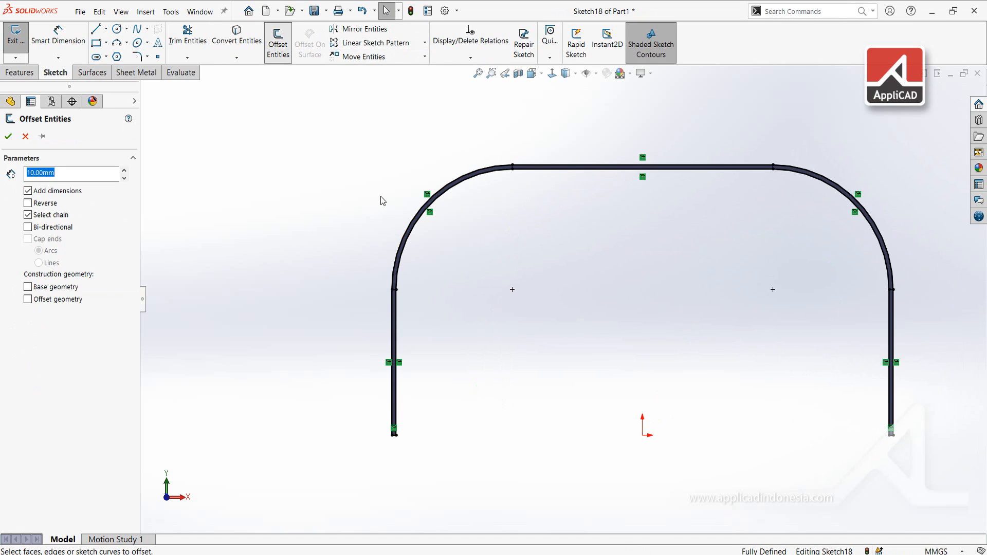
click(393, 327)
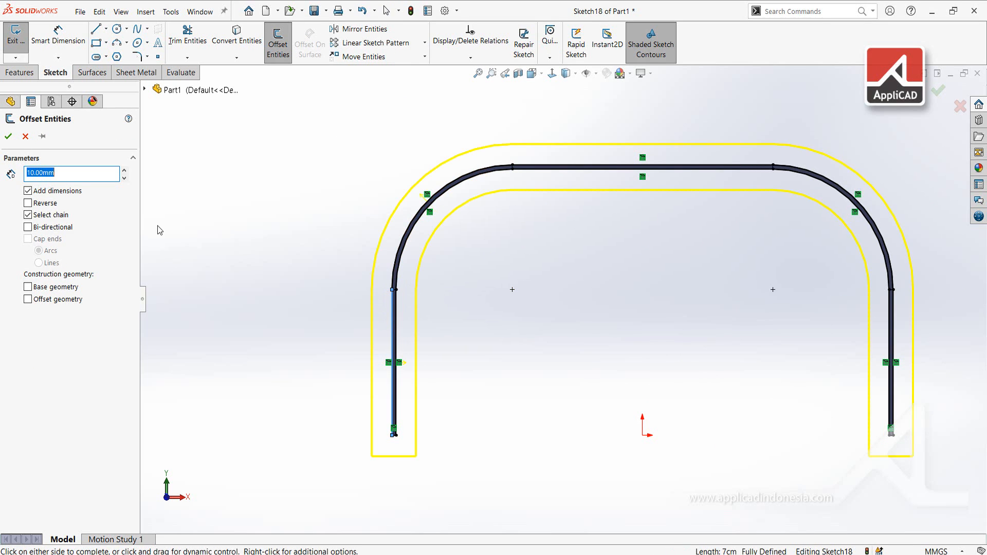
click(28, 215)
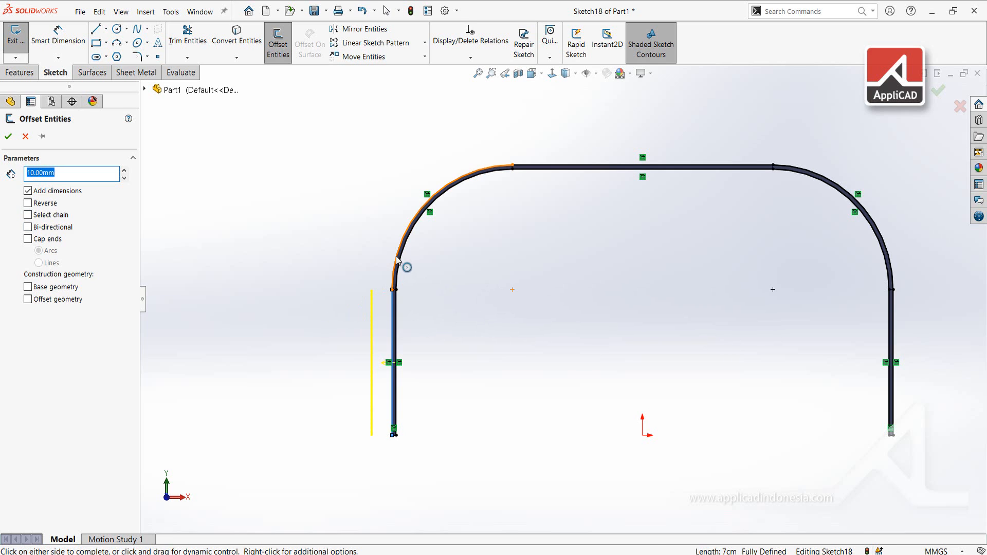
click(403, 266)
click(548, 171)
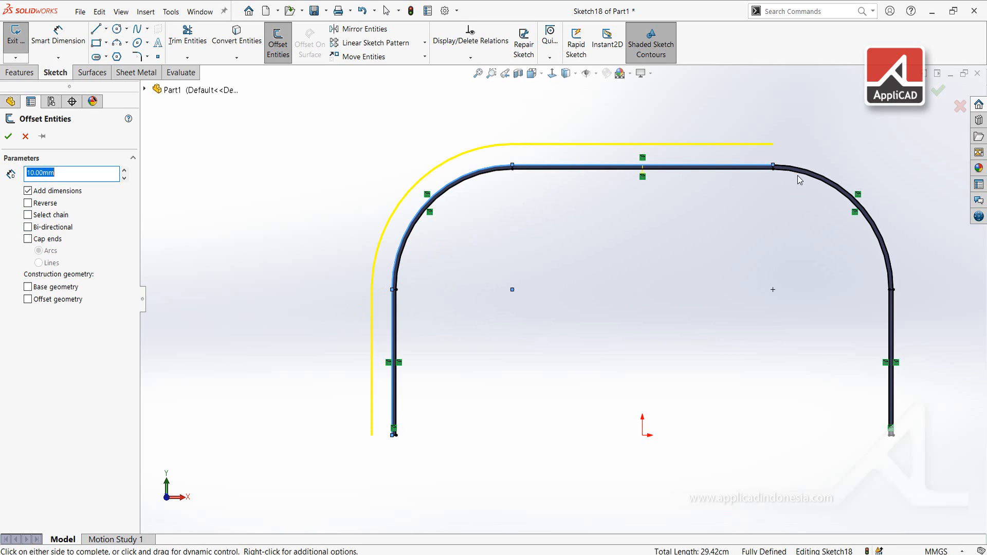
click(798, 170)
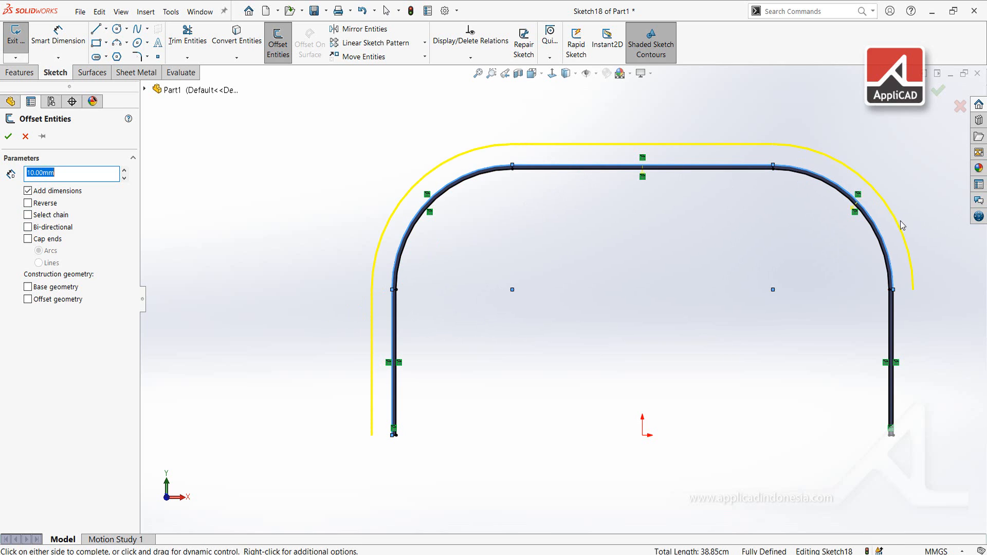
click(892, 307)
click(892, 303)
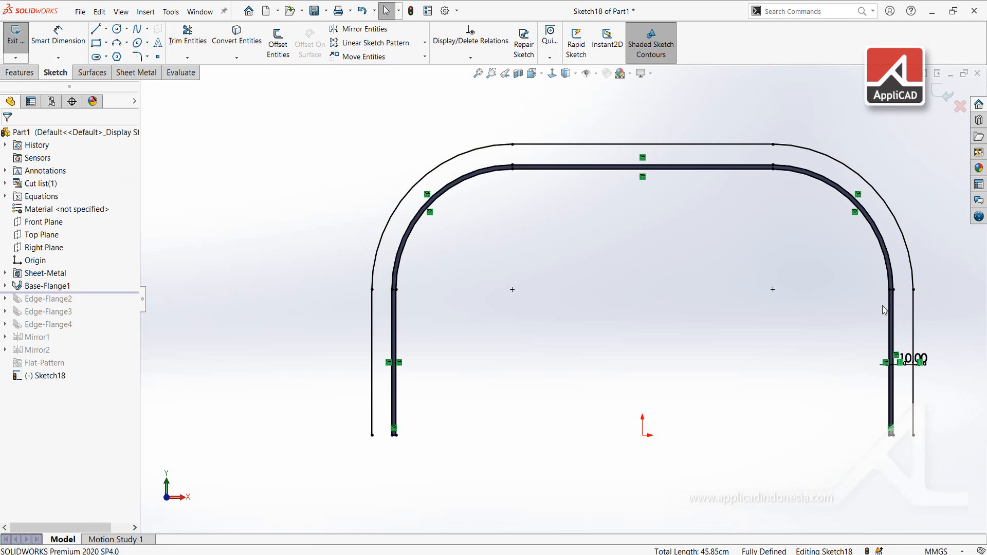
scroll(395, 404, down, 5)
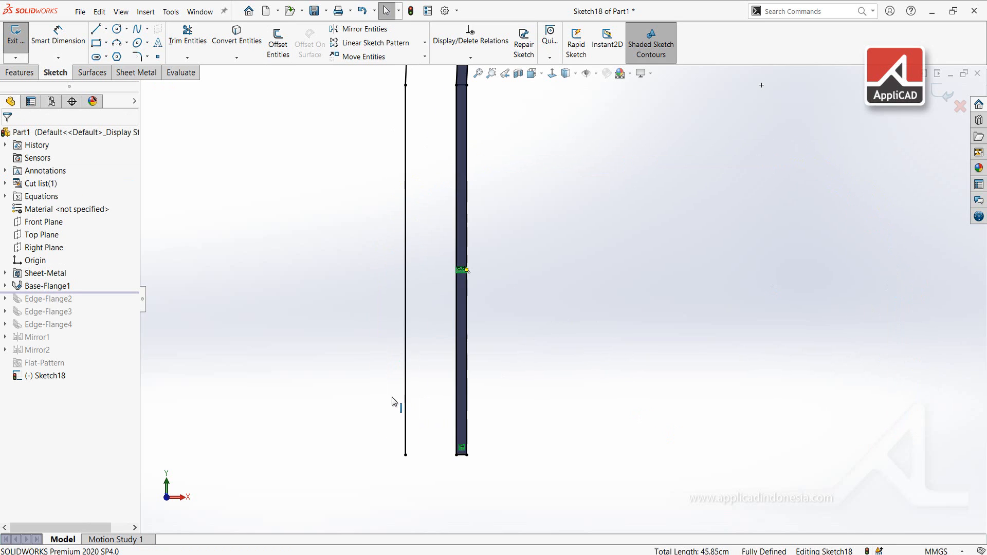
Turn all converted lines and arcs of the cover profile into construction geometry, keeping the offset outline as solid sketch lines.
click(461, 346)
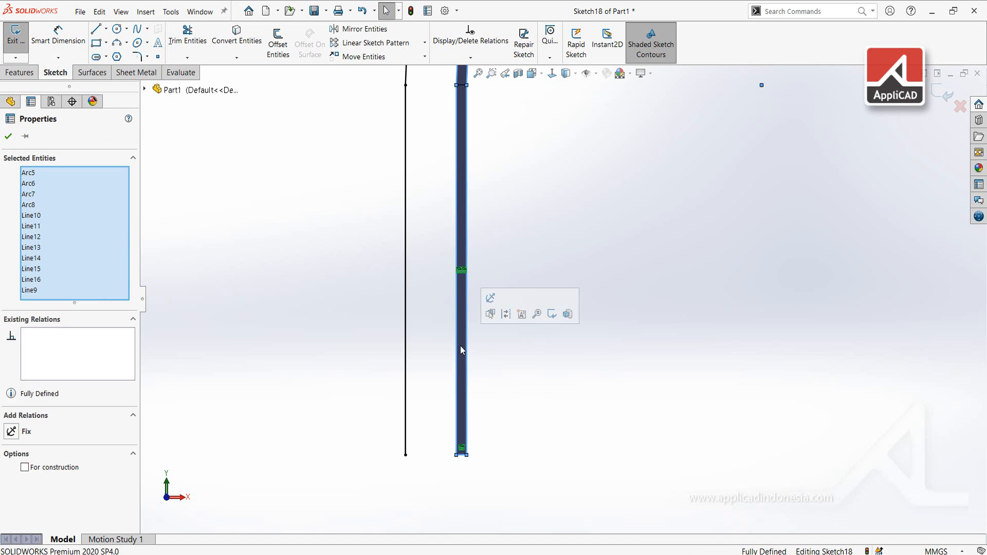
click(24, 467)
scroll(581, 292, up, 5)
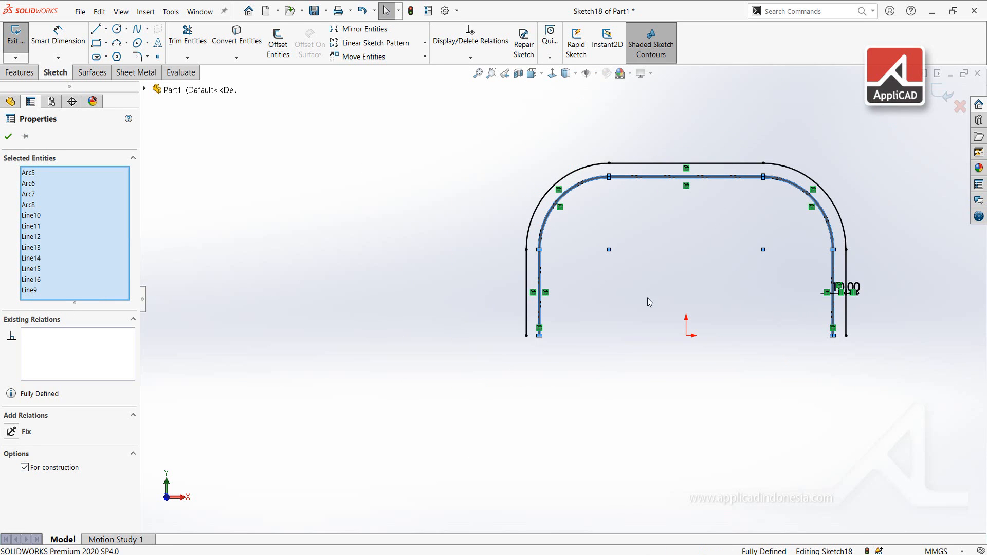
click(9, 136)
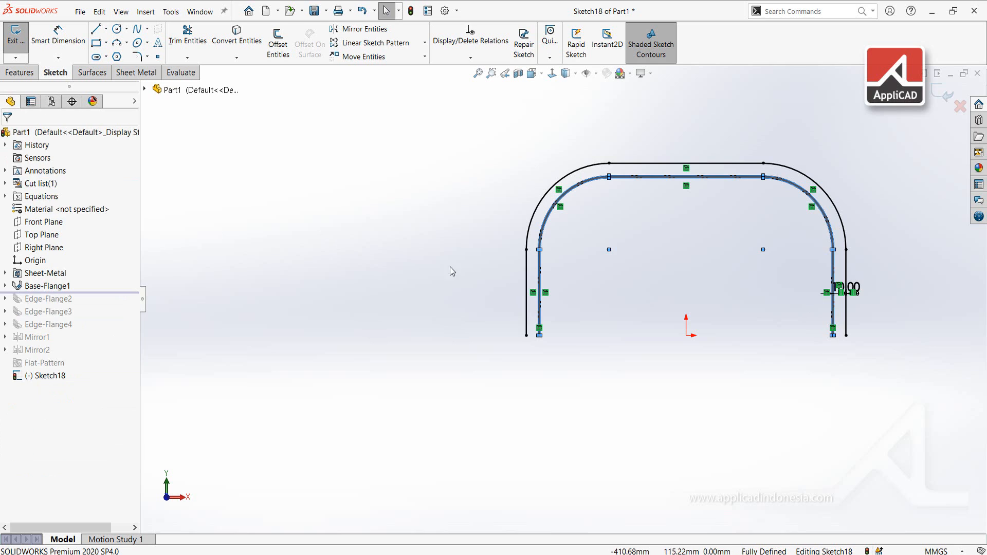
Draw a horizontal line joining the two open lower ends of the offset outline to close the profile.
click(96, 30)
click(526, 335)
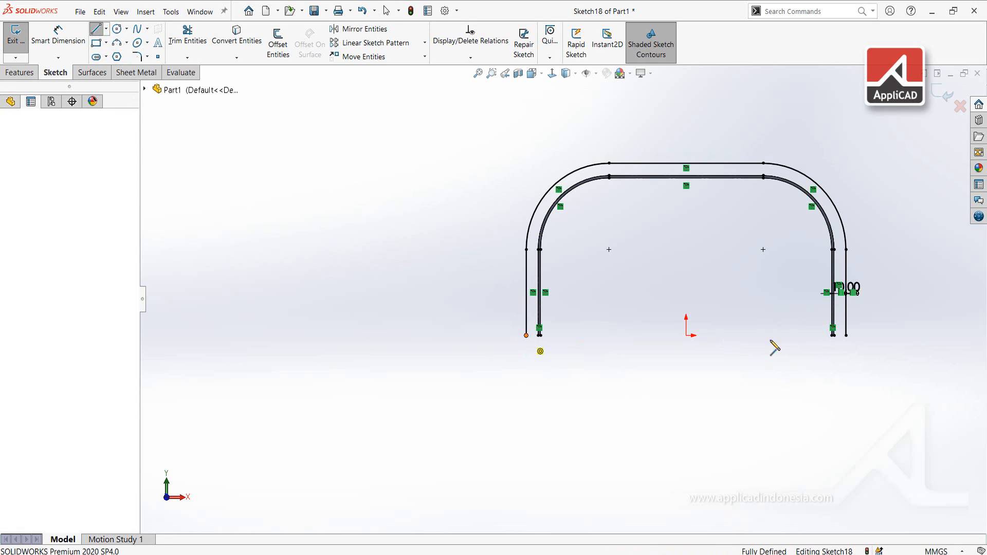
click(846, 335)
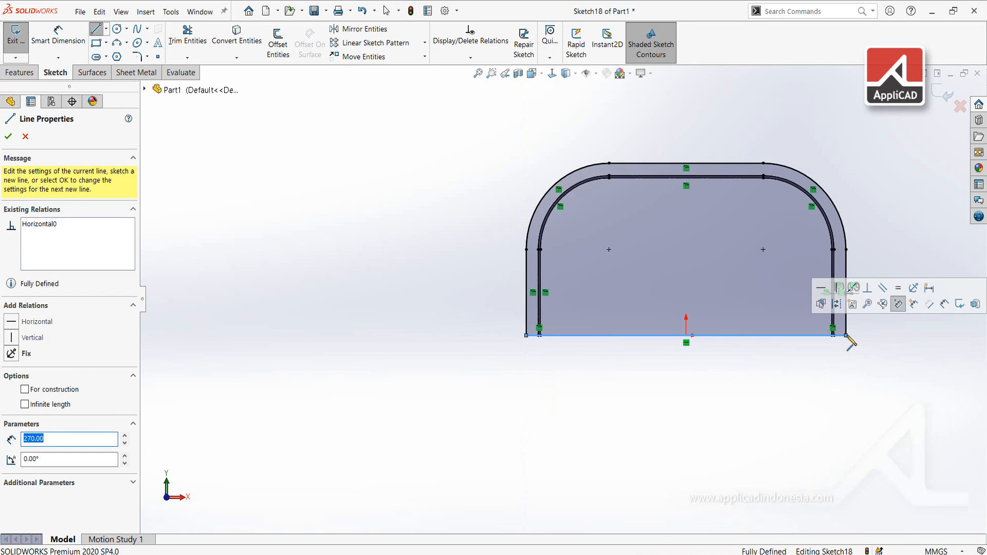
click(9, 136)
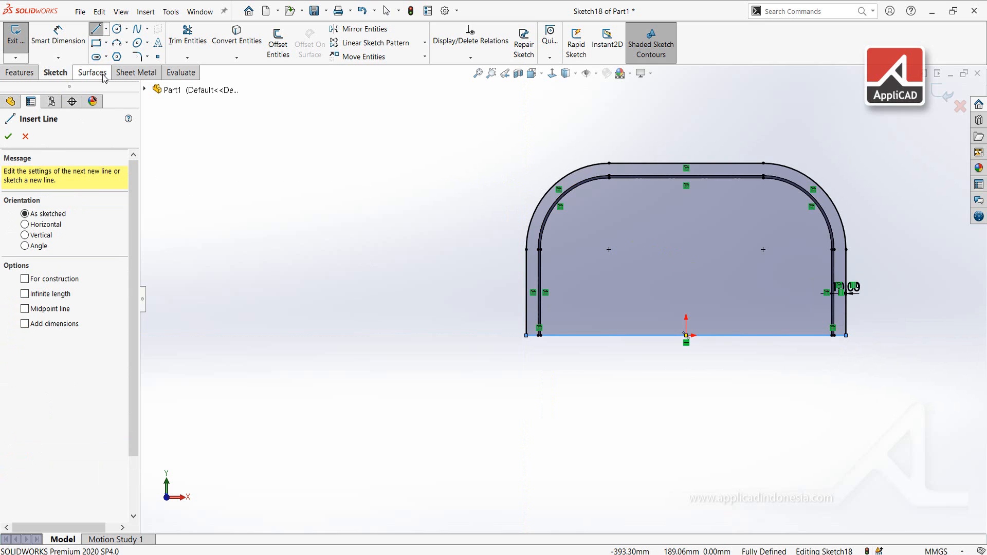
Extrude the closed profile 10 mm blind, away from the cover, with Link to thickness and Merge result off.
click(19, 72)
click(21, 45)
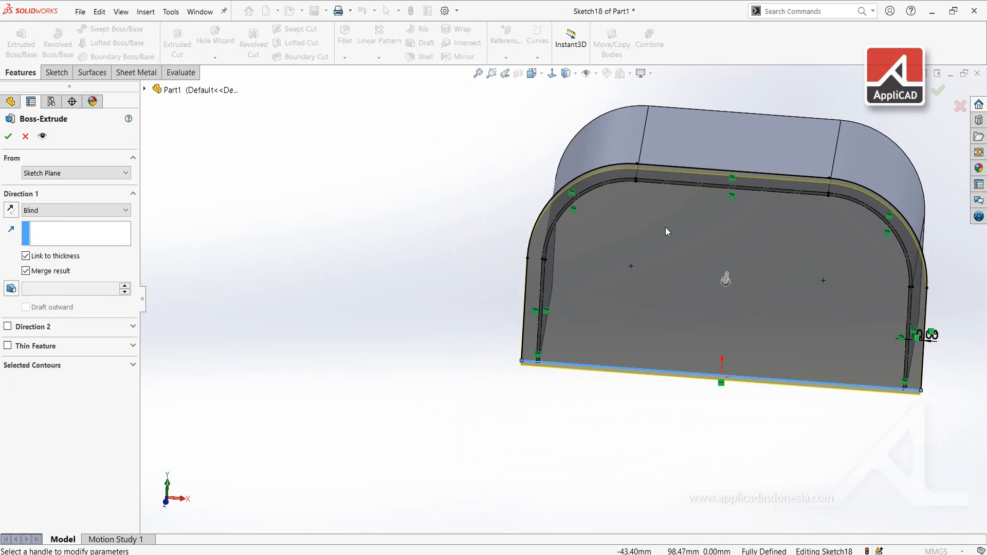
middle_drag(665, 227, 565, 197)
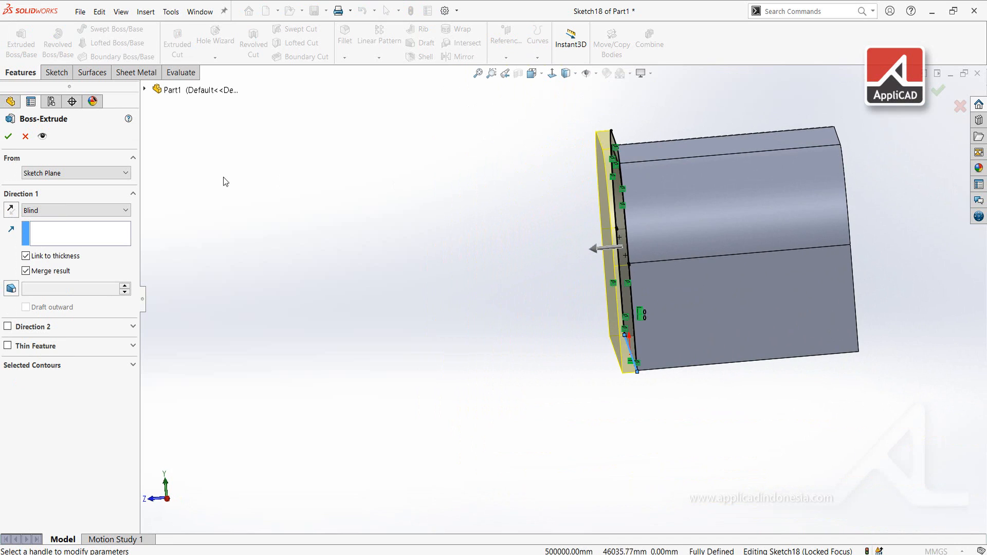
click(25, 256)
drag(66, 256, 20, 260)
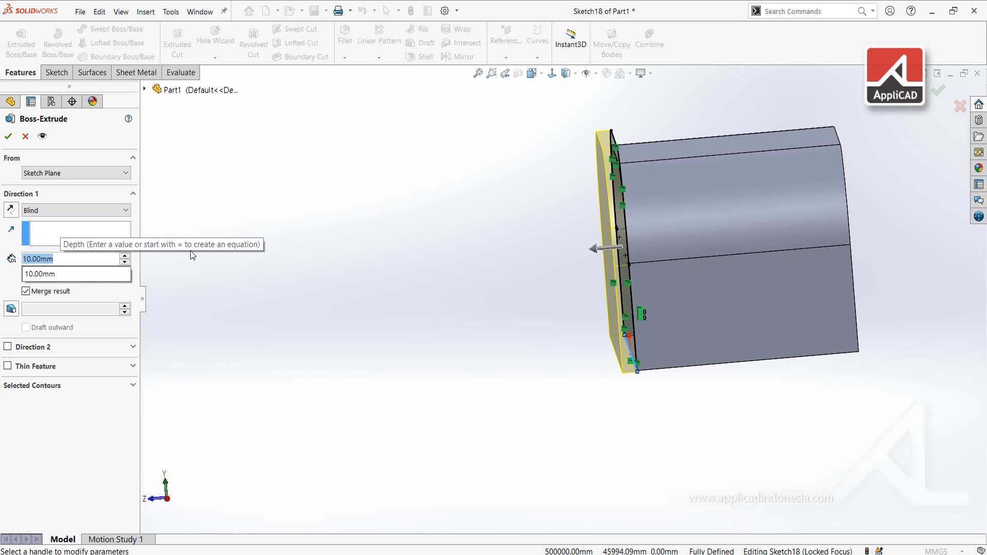
click(24, 294)
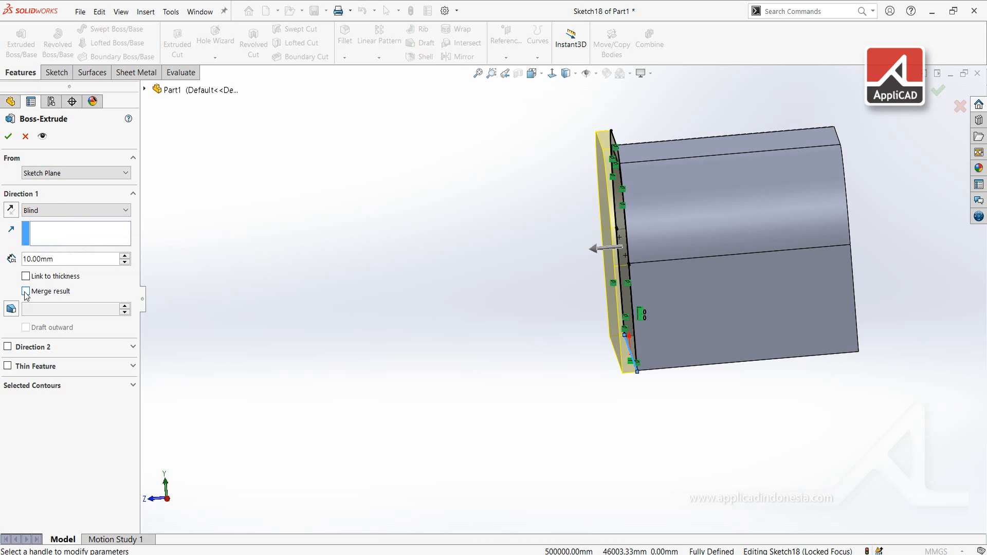
middle_drag(819, 177, 616, 208)
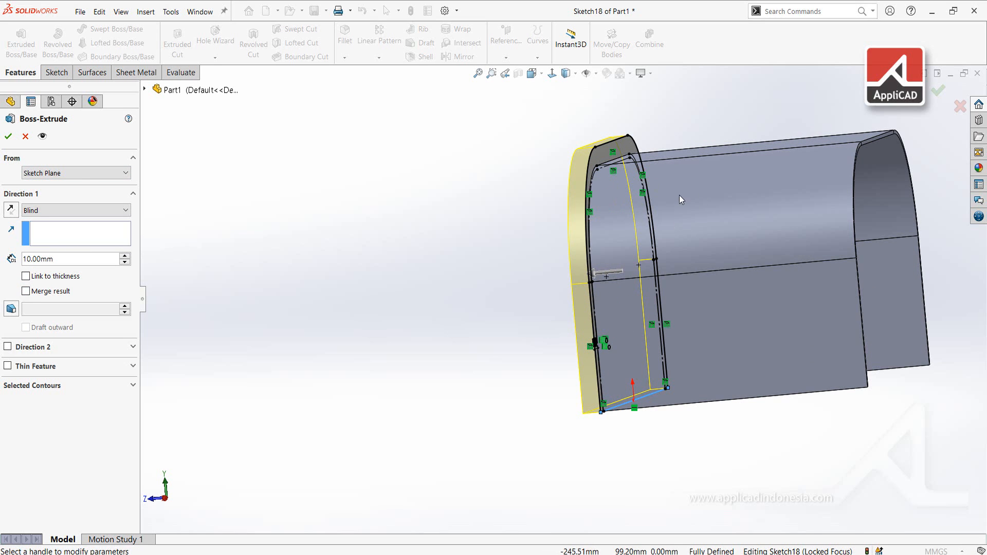
middle_drag(681, 199, 689, 205)
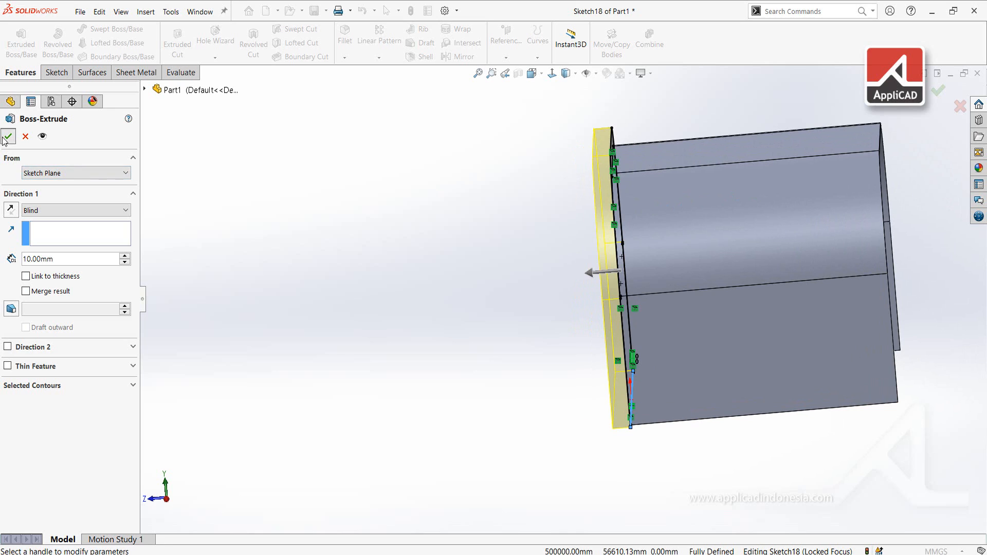
key(Return)
Examine how the new end plate meets the cover's outer bend and open interior.
middle_drag(667, 211, 647, 202)
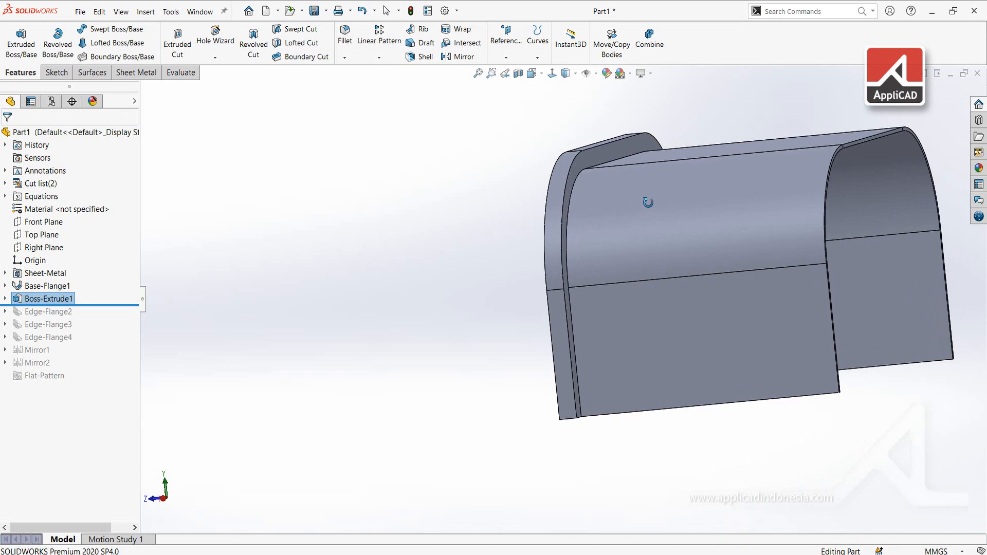
scroll(648, 306, up, 3)
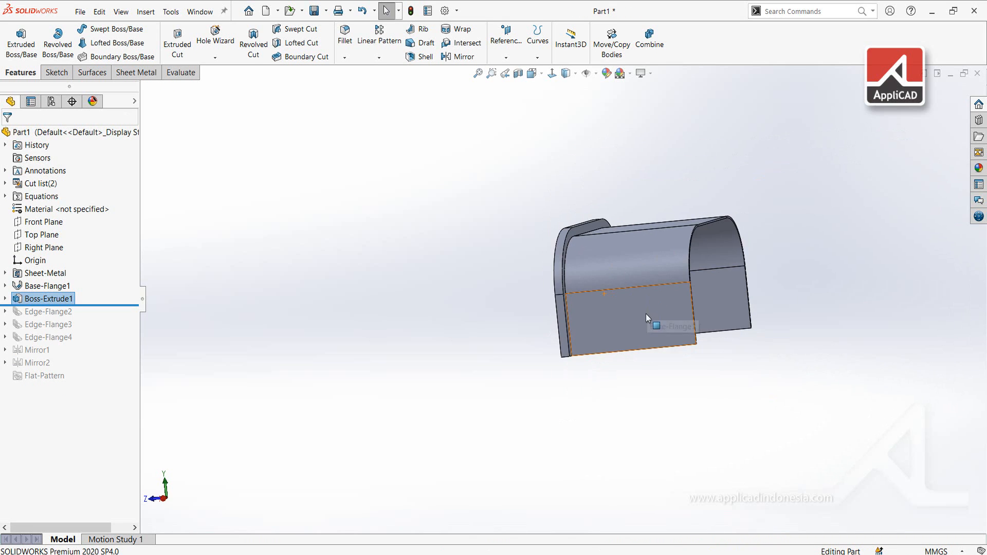
middle_drag(646, 314, 555, 304)
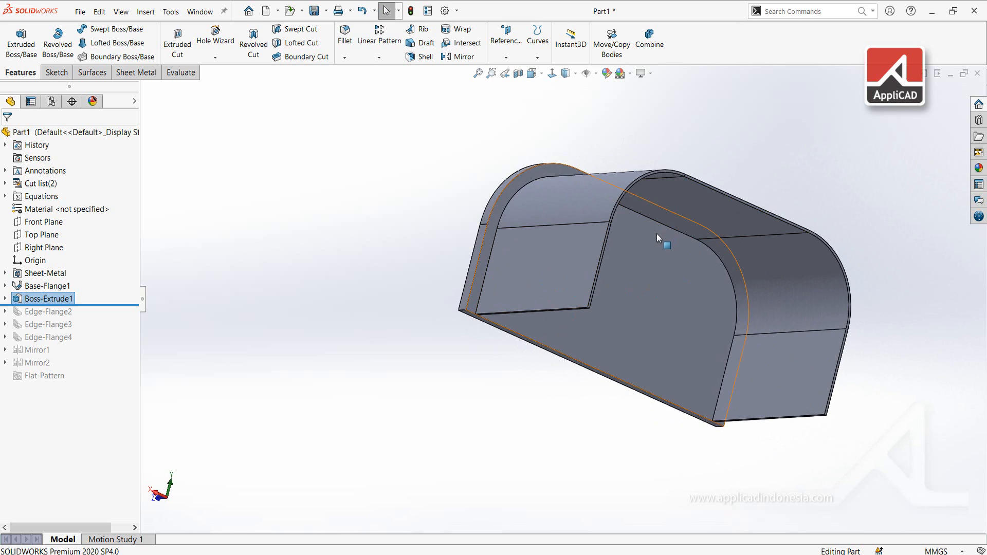
click(656, 234)
scroll(656, 234, down, 3)
middle_drag(527, 214, 546, 229)
click(545, 230)
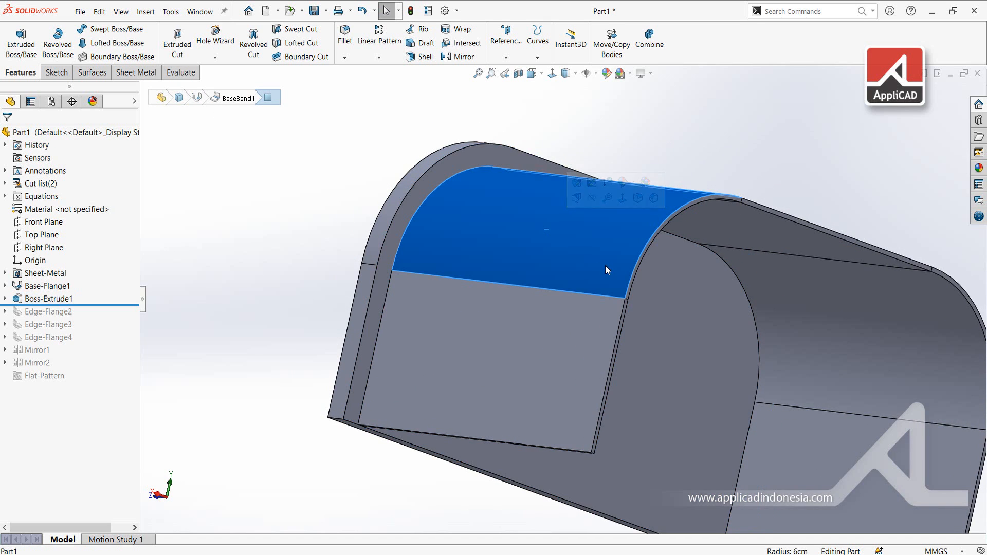
middle_drag(606, 266, 563, 258)
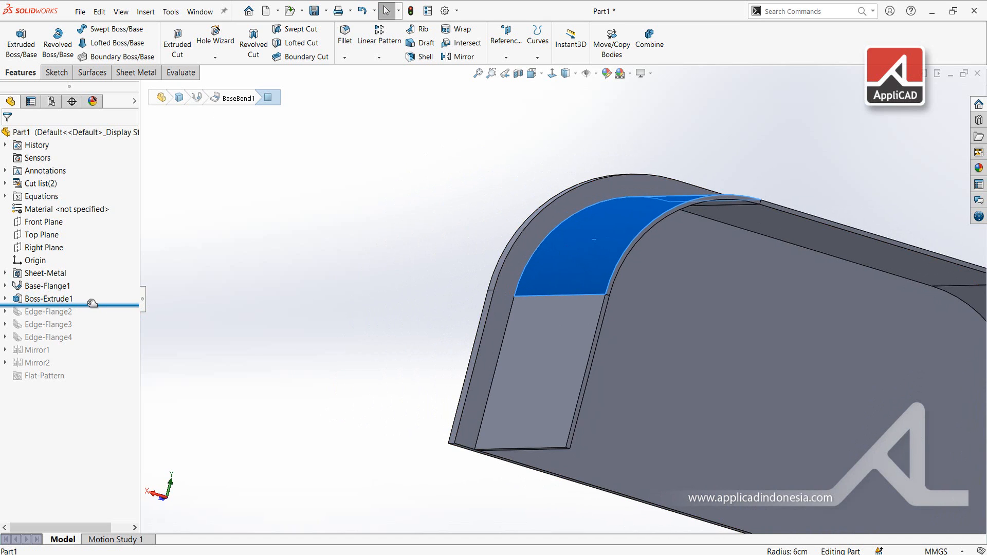
Roll the model forward to the end of the feature tree to restore the edge flanges and both mirrors.
drag(93, 305, 87, 384)
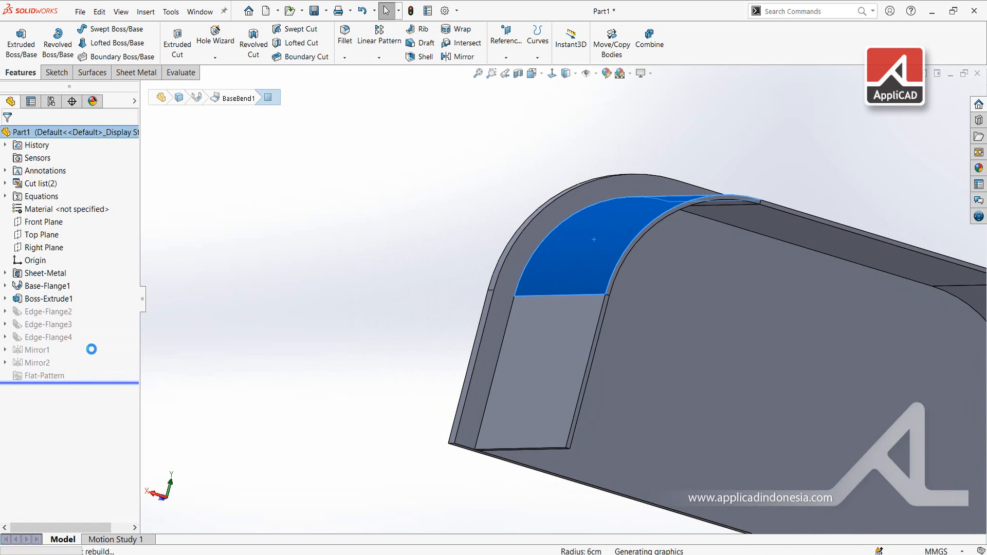
scroll(680, 326, up, 2)
middle_drag(680, 326, 725, 306)
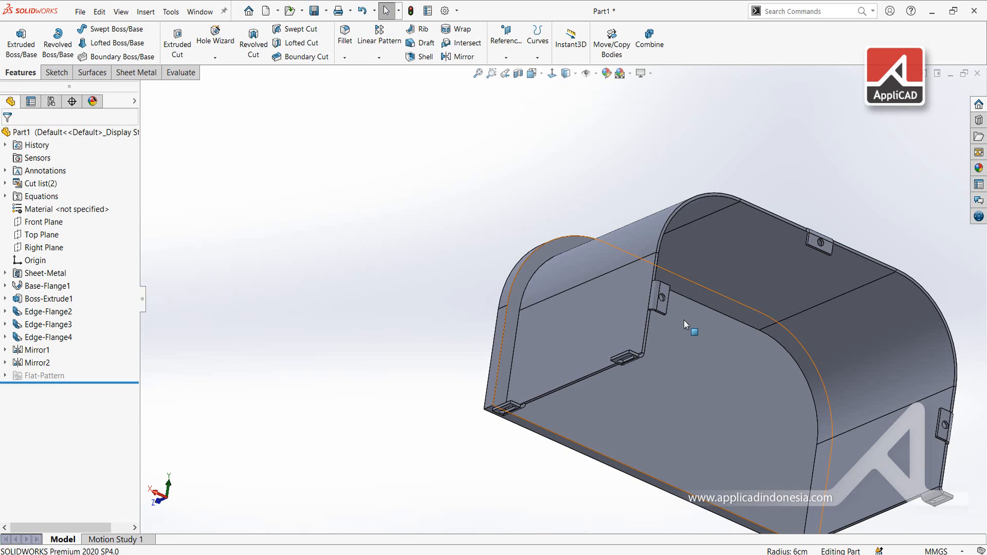
middle_drag(543, 309, 546, 311)
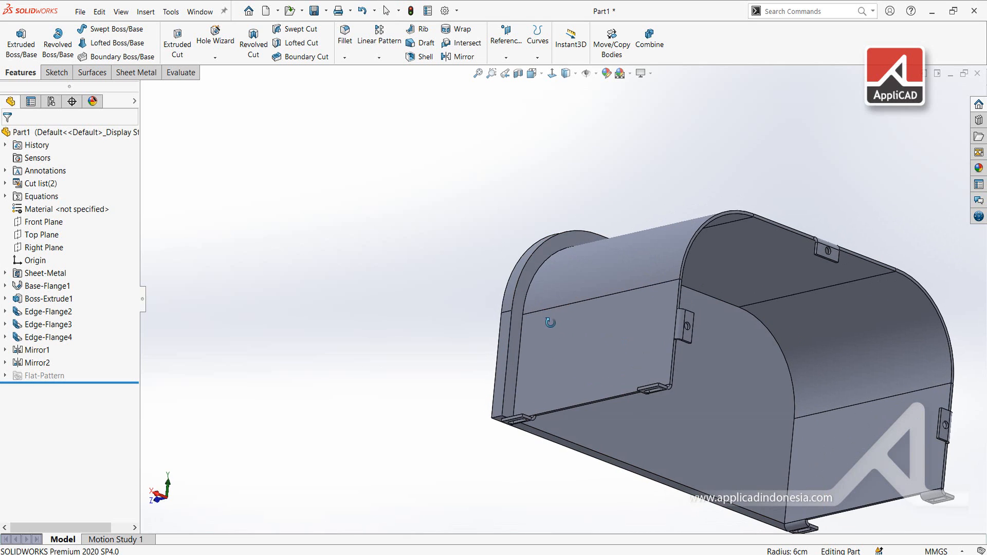
Make one copy of the sheet metal cover body (Mirror2) in place, with no translation or rotation.
click(531, 270)
click(645, 278)
click(390, 216)
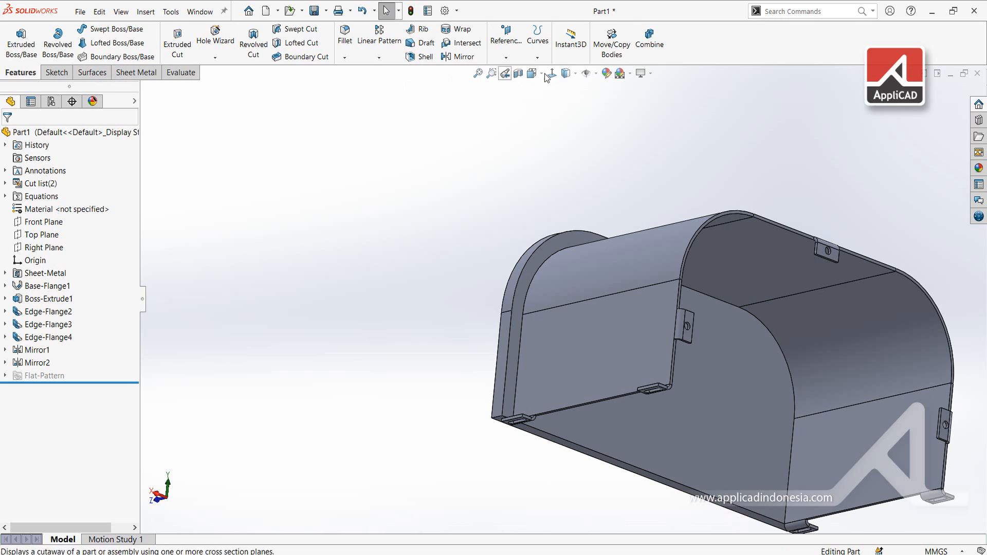
click(609, 48)
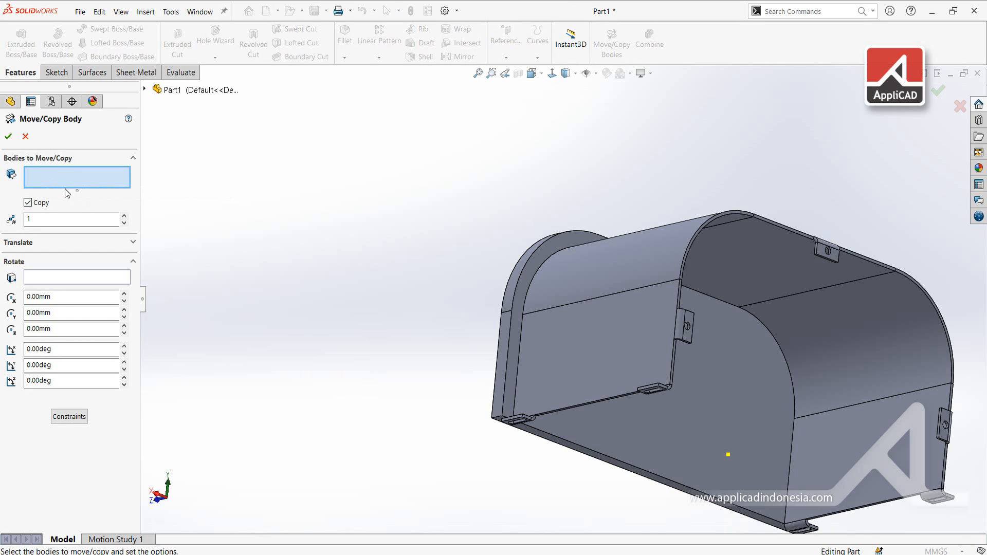
click(735, 265)
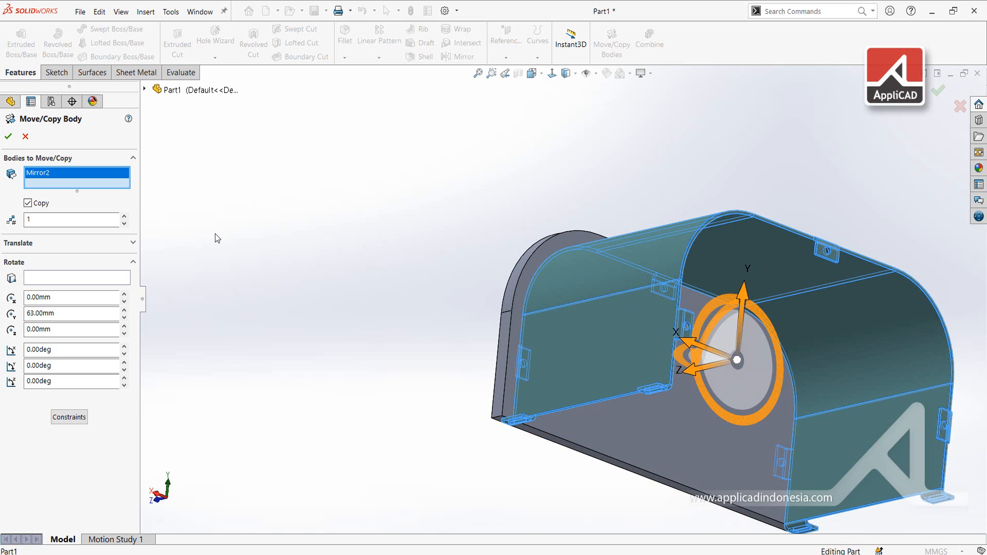
click(8, 137)
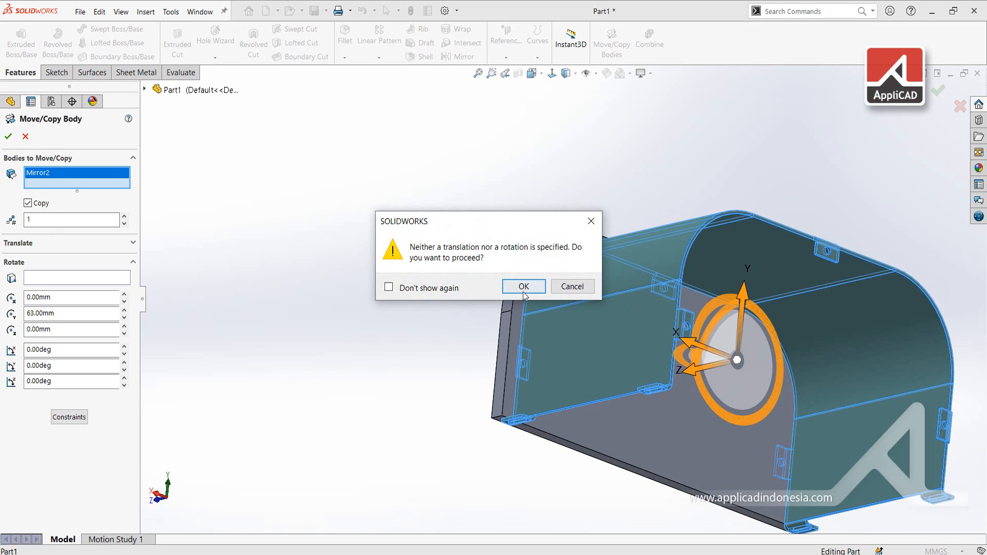
click(523, 287)
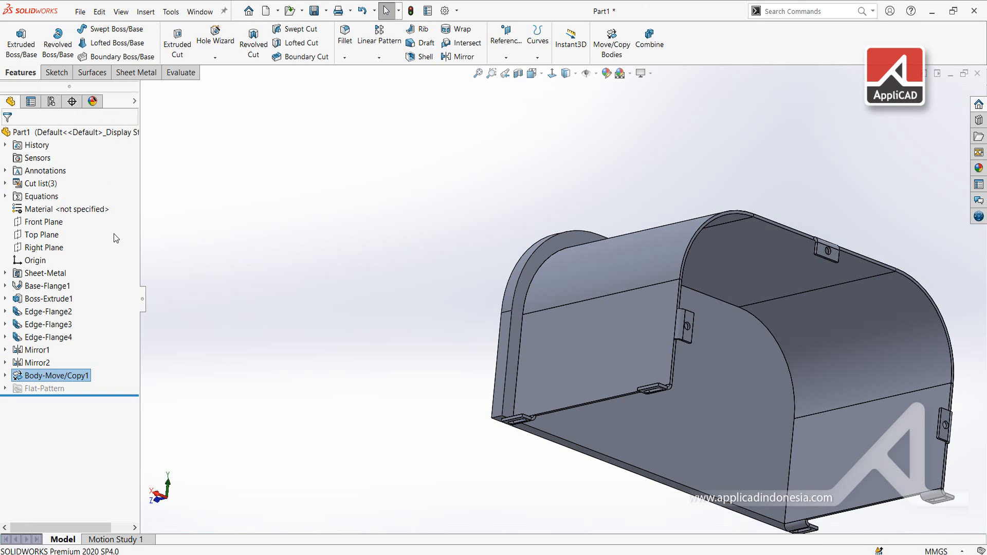
Hide the original Mirror2 body in the cut list's Sheet<1> folder and check that the copied body is the one displayed.
click(5, 183)
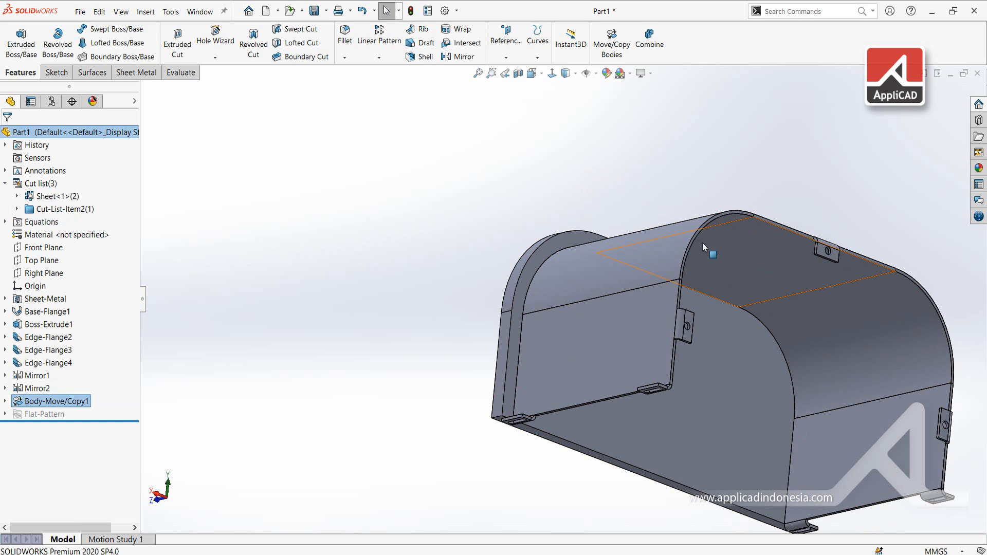
click(17, 197)
click(60, 208)
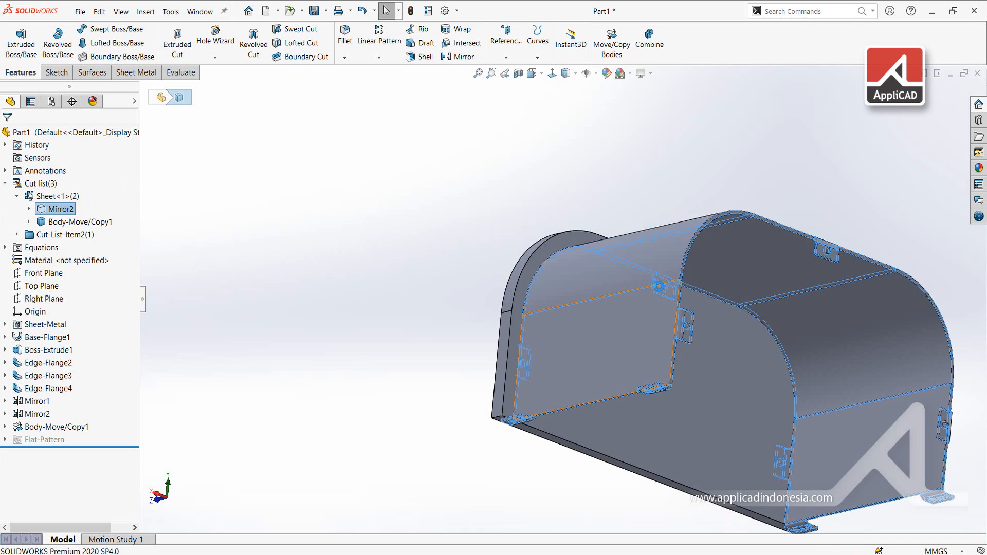
middle_drag(662, 352, 640, 311)
click(506, 241)
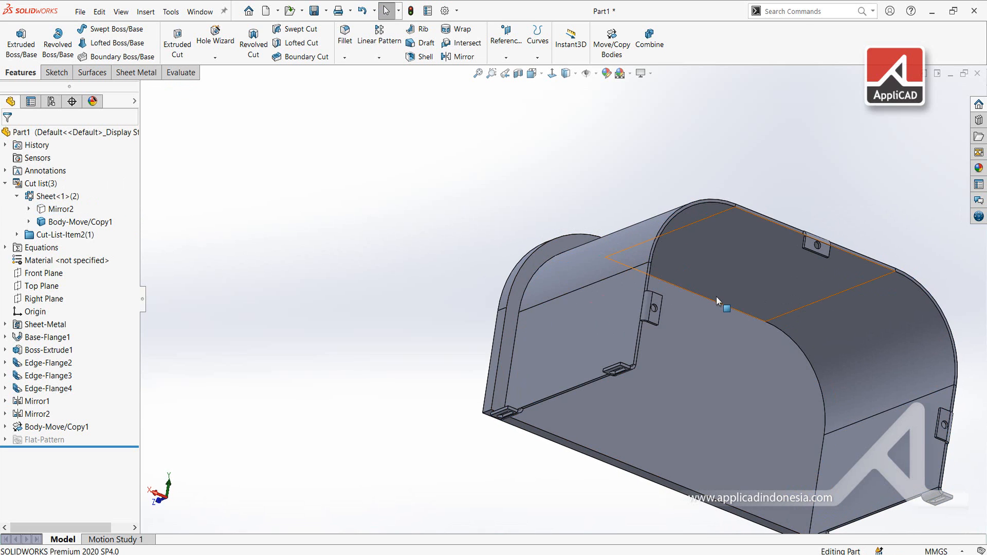
click(714, 265)
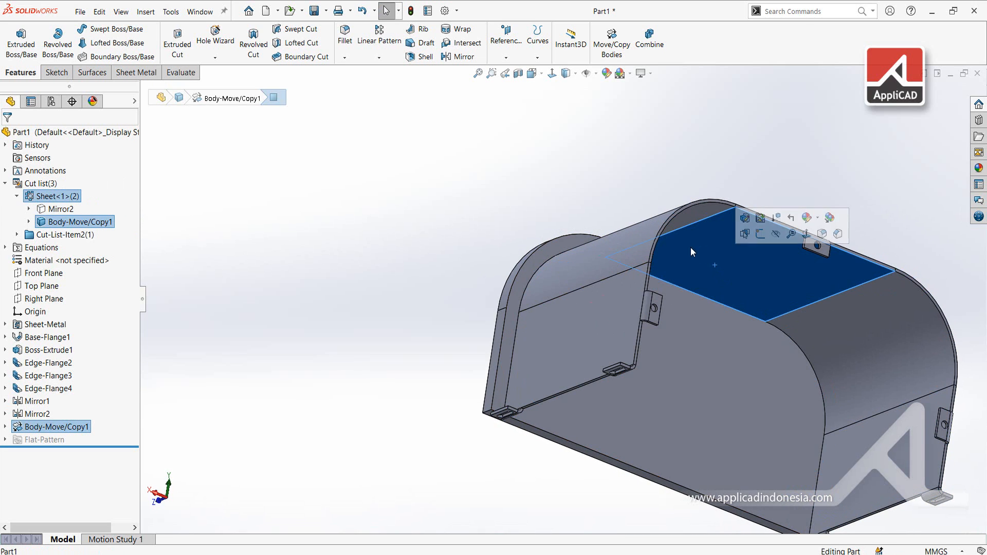
click(626, 301)
click(436, 242)
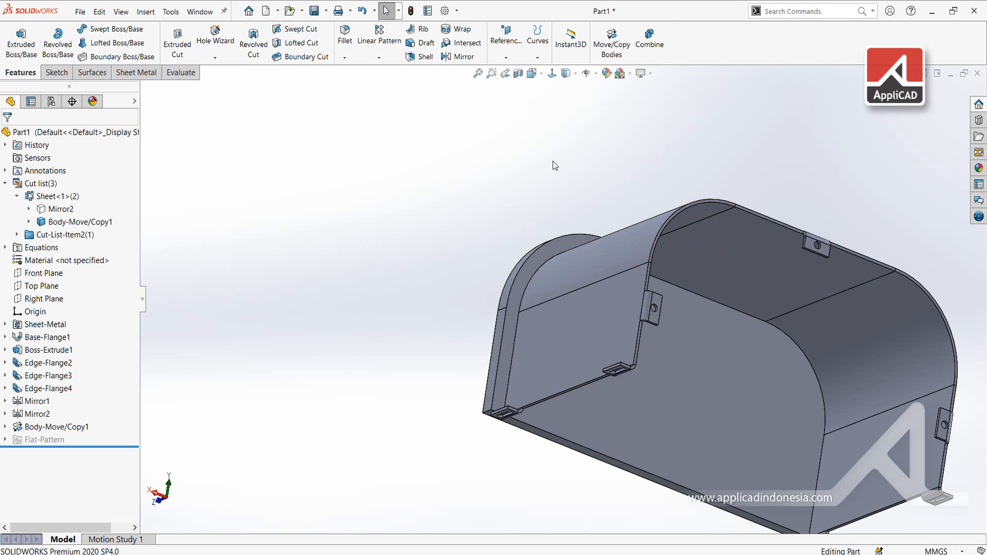
Combine the bodies by subtracting the copied cover body (Body-Move/Copy1) from the end plate body (Boss-Extrude1).
click(645, 50)
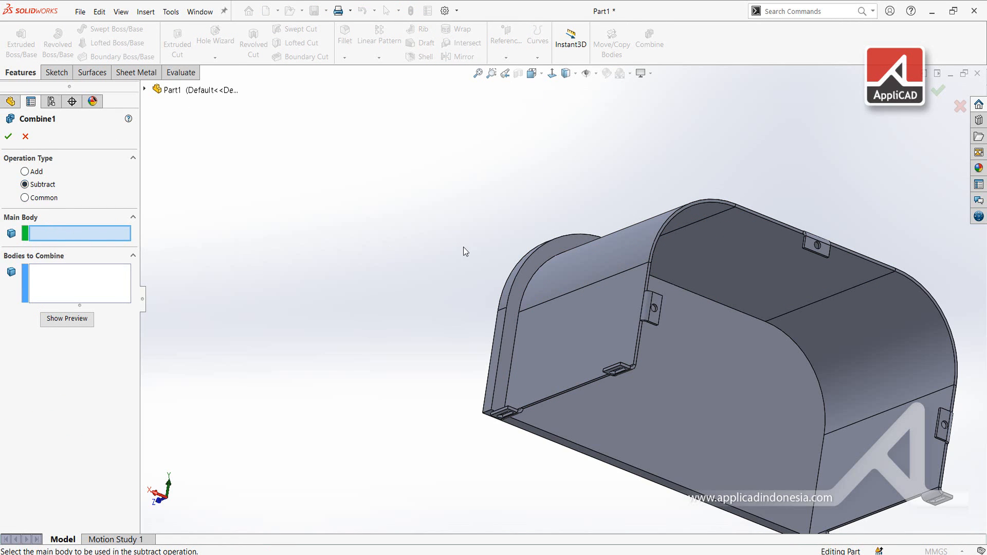
middle_drag(464, 251, 643, 292)
click(636, 286)
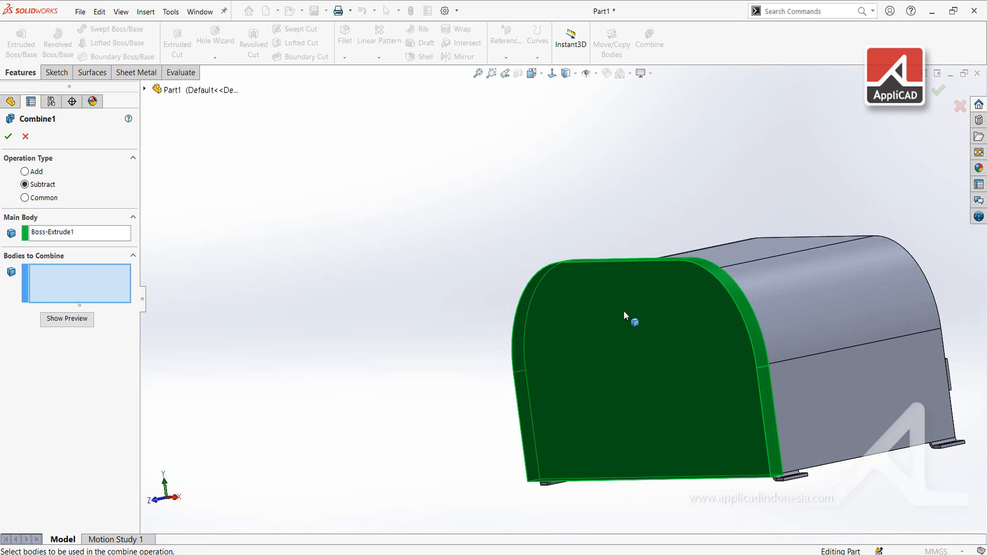
middle_drag(660, 321, 560, 265)
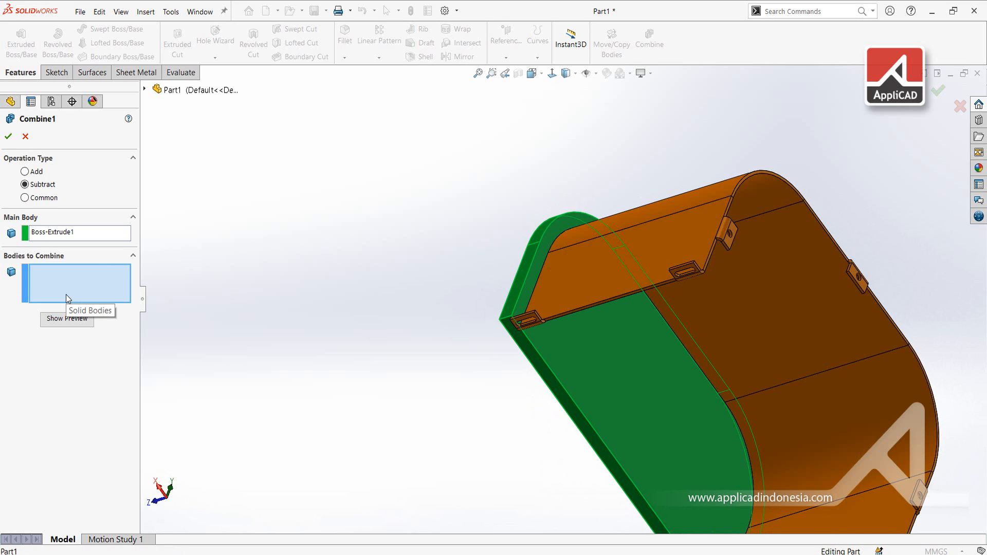
click(693, 308)
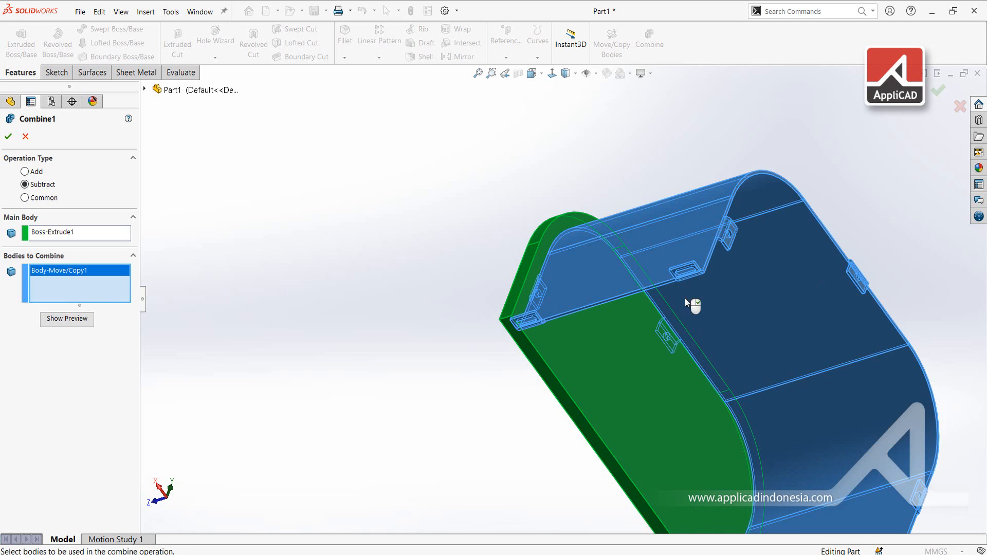
scroll(692, 313, up, 2)
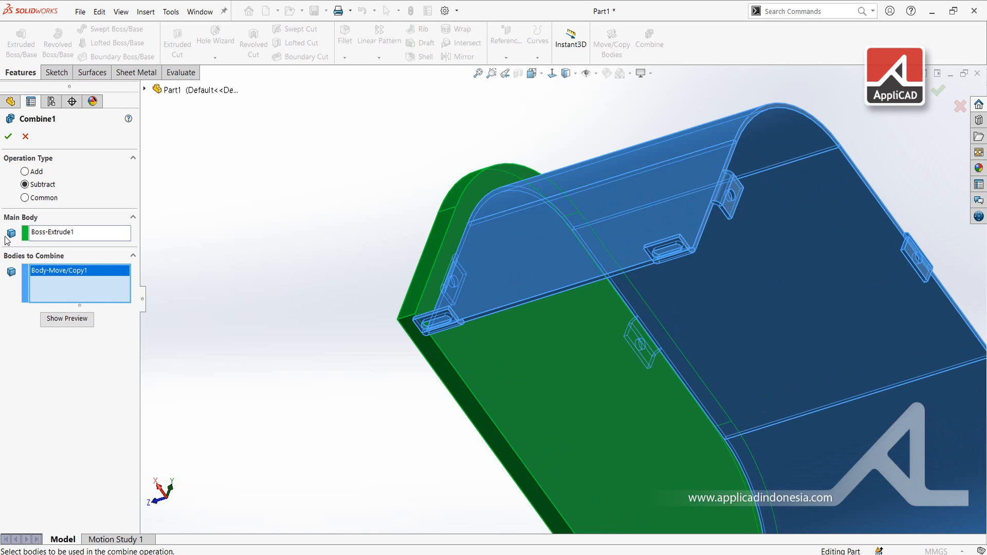
click(9, 137)
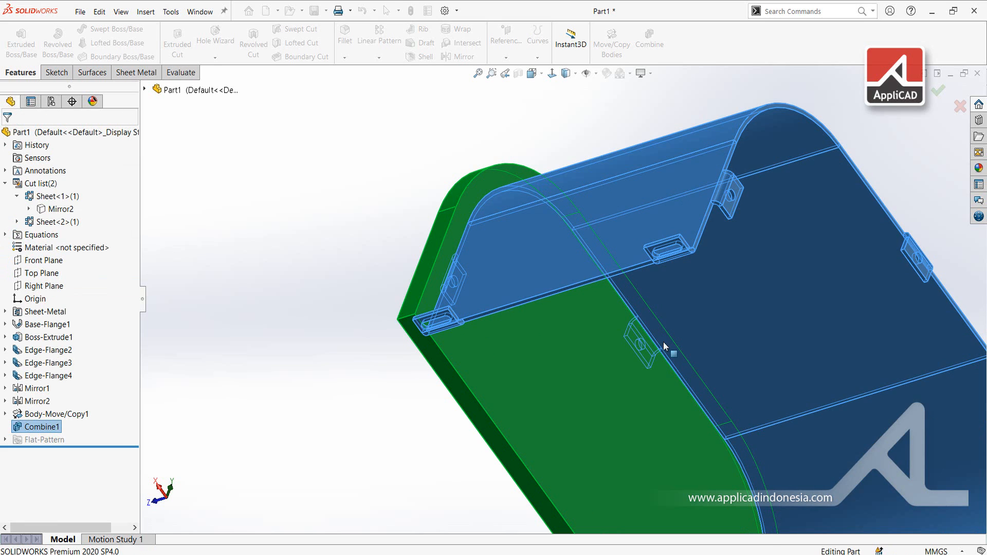
Examine the end plate's face where the cover's tabs were subtracted, both close up and as a whole.
scroll(569, 298, up, 3)
scroll(682, 333, up, 4)
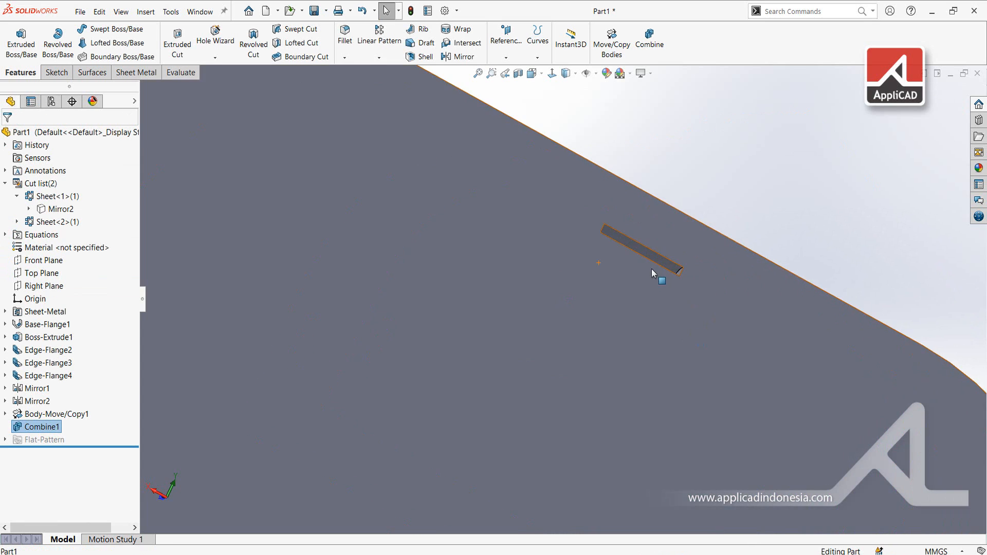
middle_drag(656, 275, 622, 288)
scroll(588, 315, down, 5)
middle_drag(570, 313, 553, 320)
scroll(525, 284, up, 3)
scroll(525, 284, down, 3)
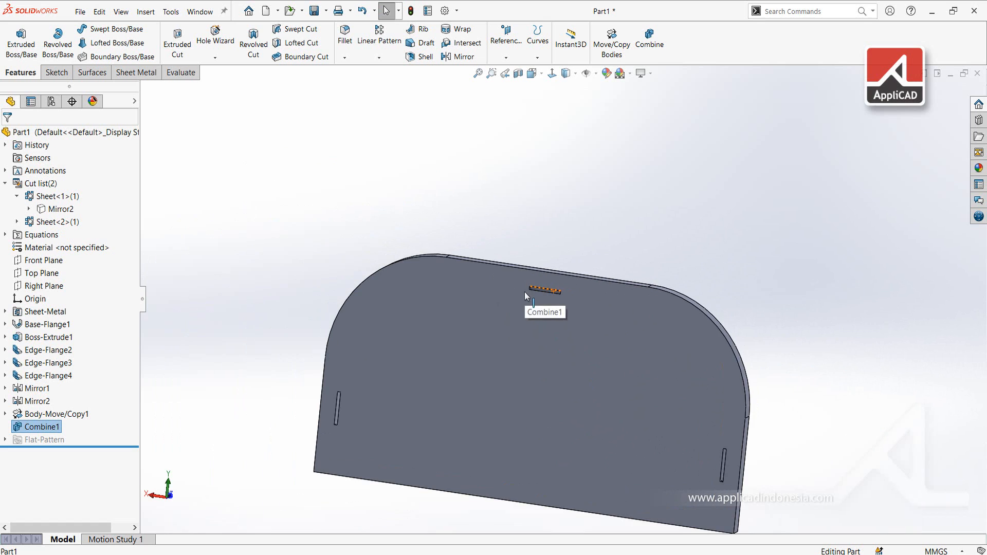
middle_drag(477, 378, 503, 410)
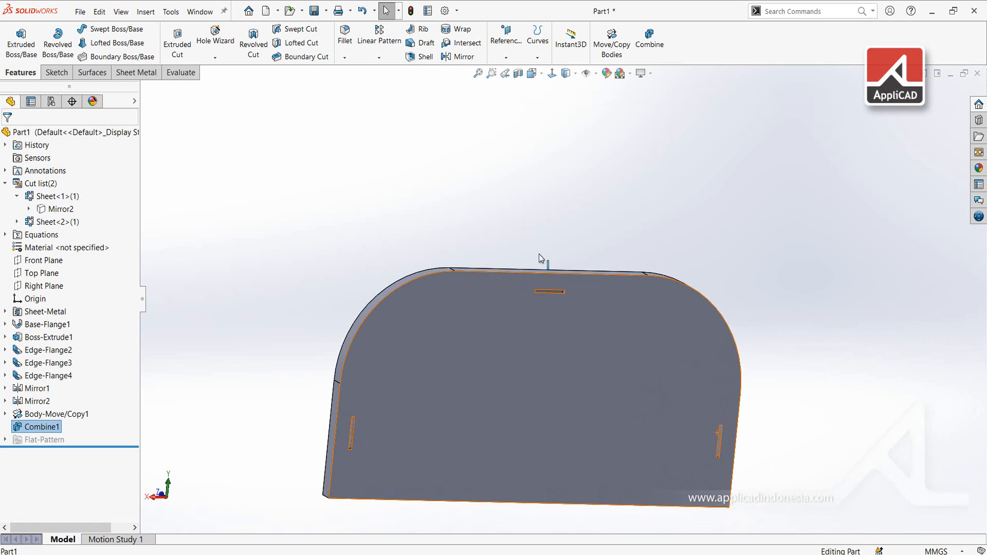
Start a sketch on the end plate's slotted face and display the model with hidden lines visible.
click(490, 332)
click(537, 304)
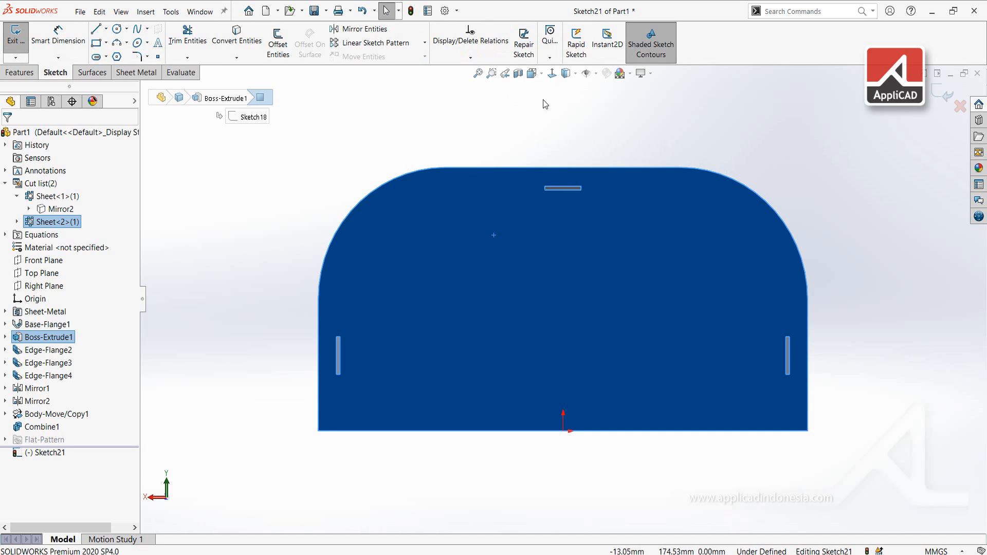
click(575, 74)
click(567, 132)
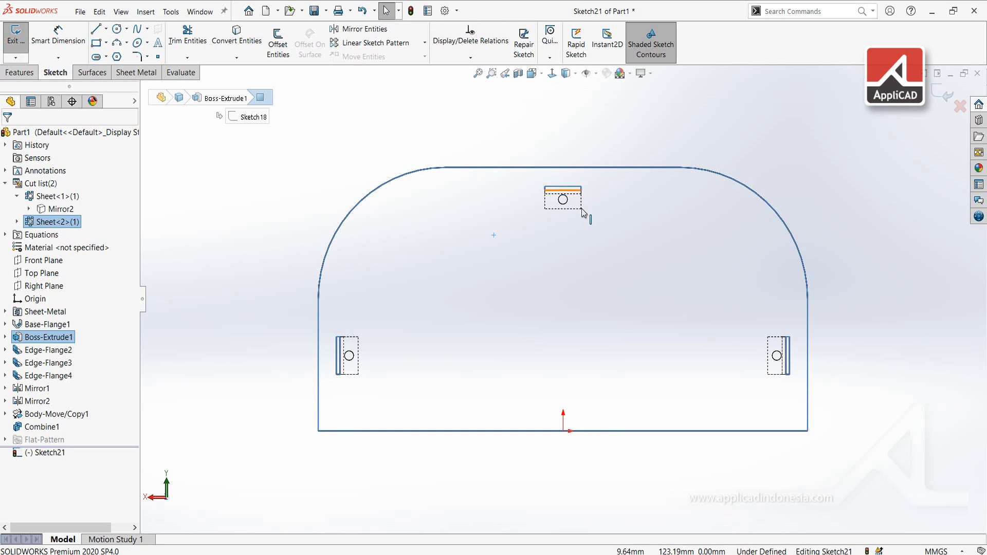
Convert the top tab recess's hidden side and lower edges and its hole into sketch entities.
scroll(582, 212, down, 5)
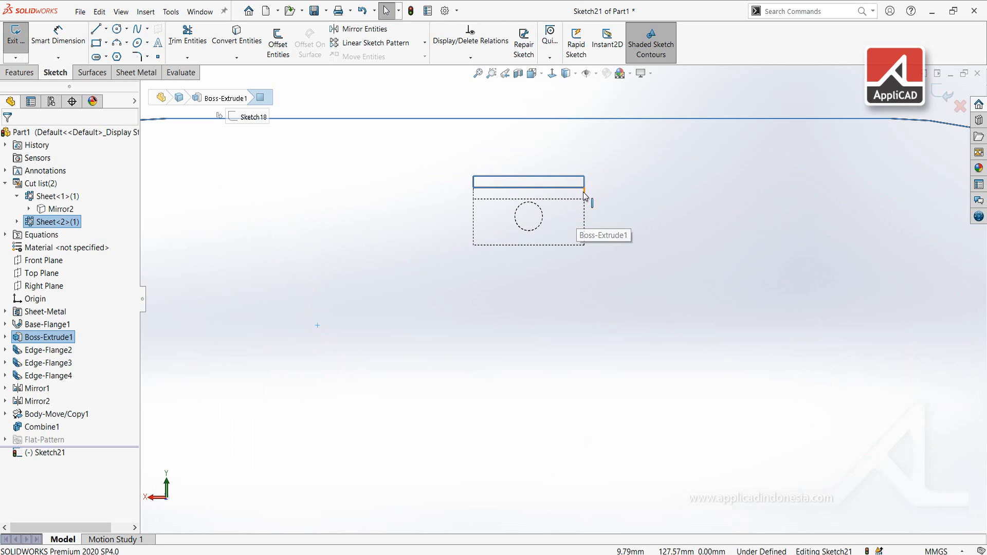
click(584, 193)
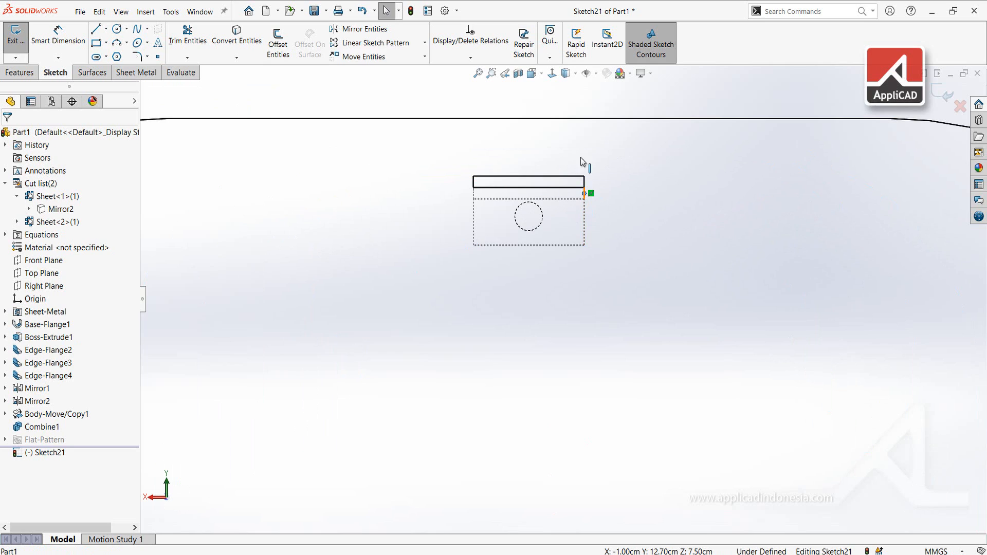
key(Escape)
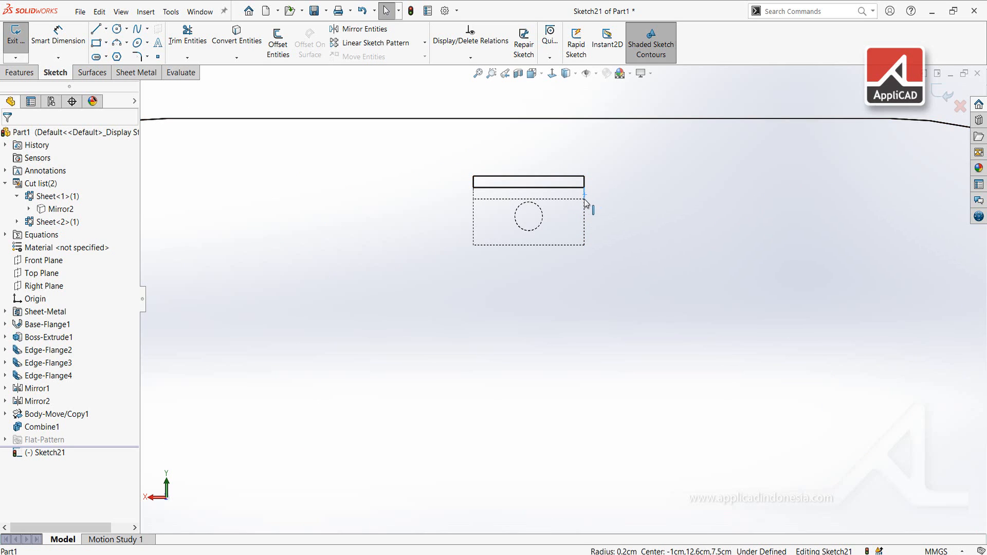
click(585, 206)
ctrl+click(558, 245)
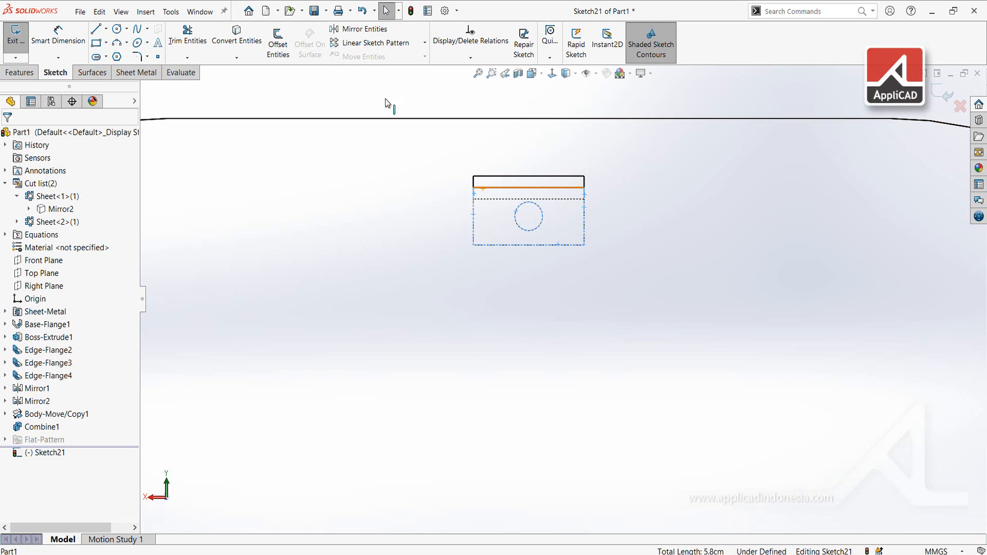
click(237, 39)
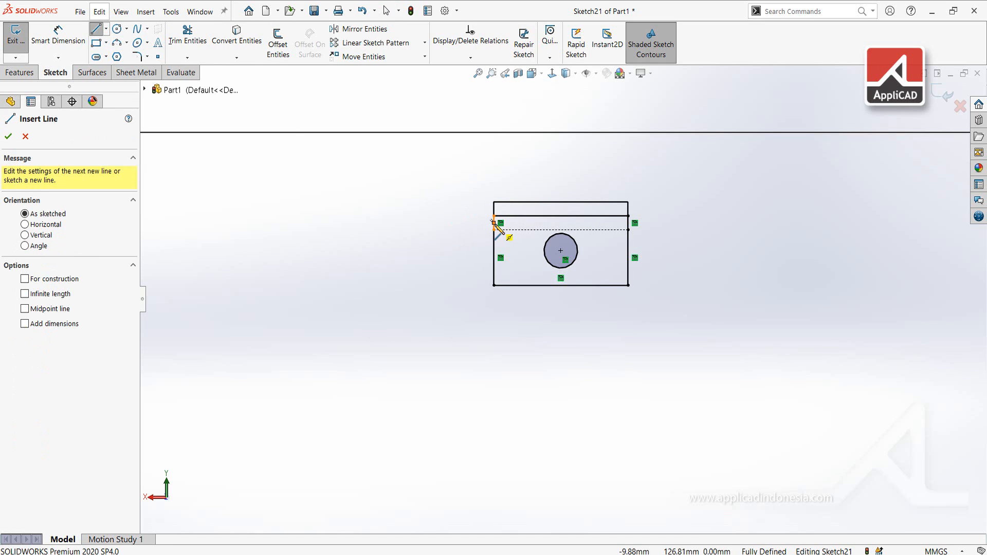
Close the top tab outline with a 20 mm horizontal line along the slot's lower edge.
click(494, 216)
click(628, 216)
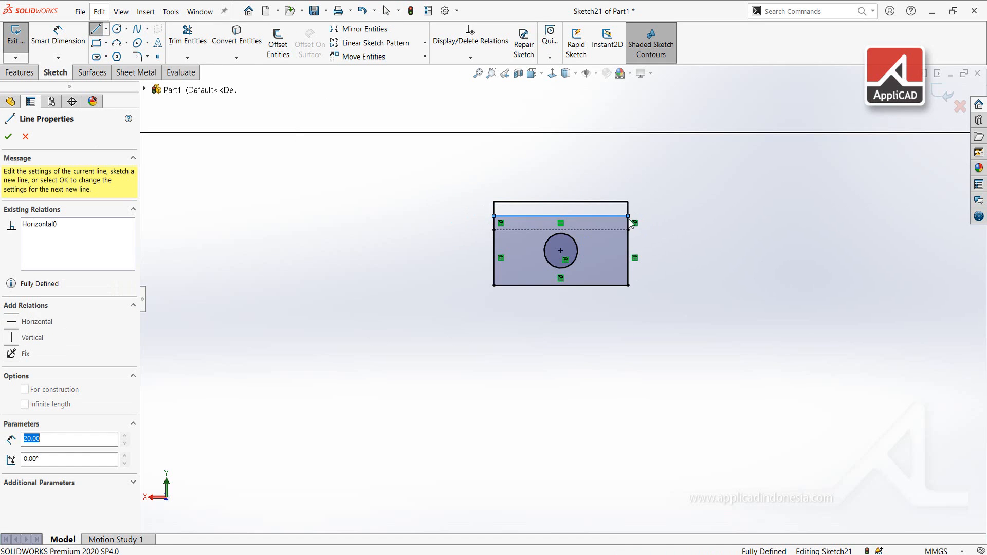
scroll(611, 266, up, 8)
key(Escape)
key(Escape)
Convert the left tab recess's hidden outline edges and its hole into sketch entities.
scroll(469, 367, down, 5)
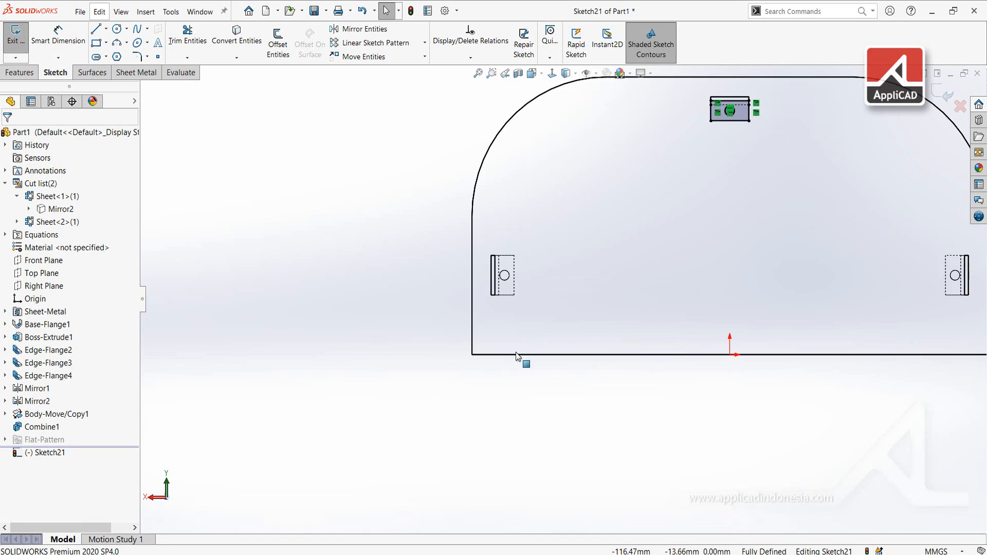
click(509, 249)
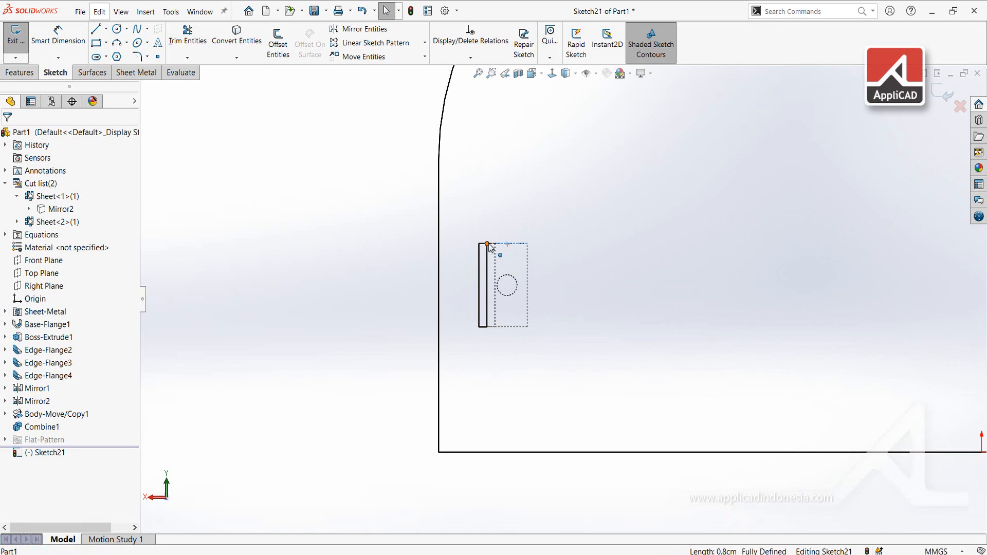
ctrl+click(528, 272)
ctrl+click(492, 328)
click(279, 52)
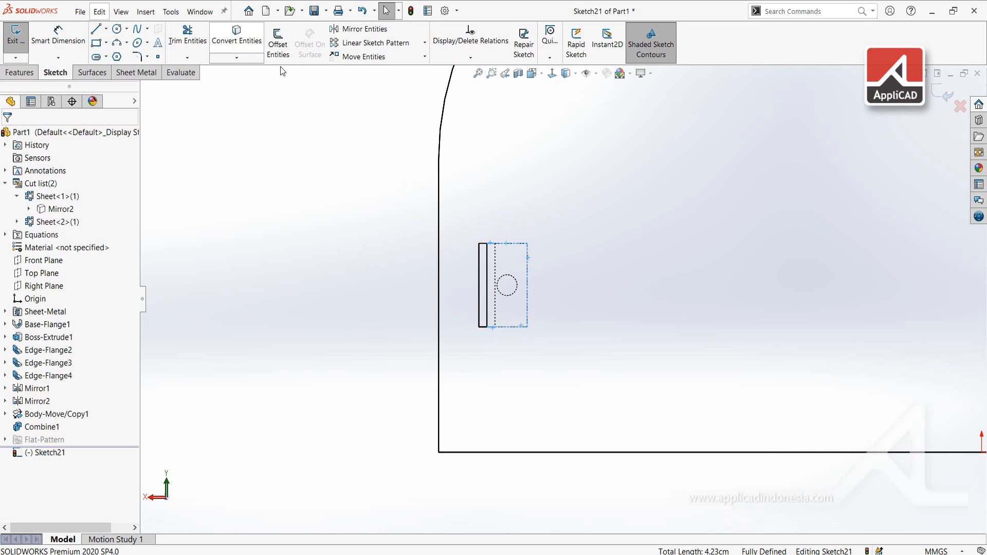
scroll(491, 247, down, 3)
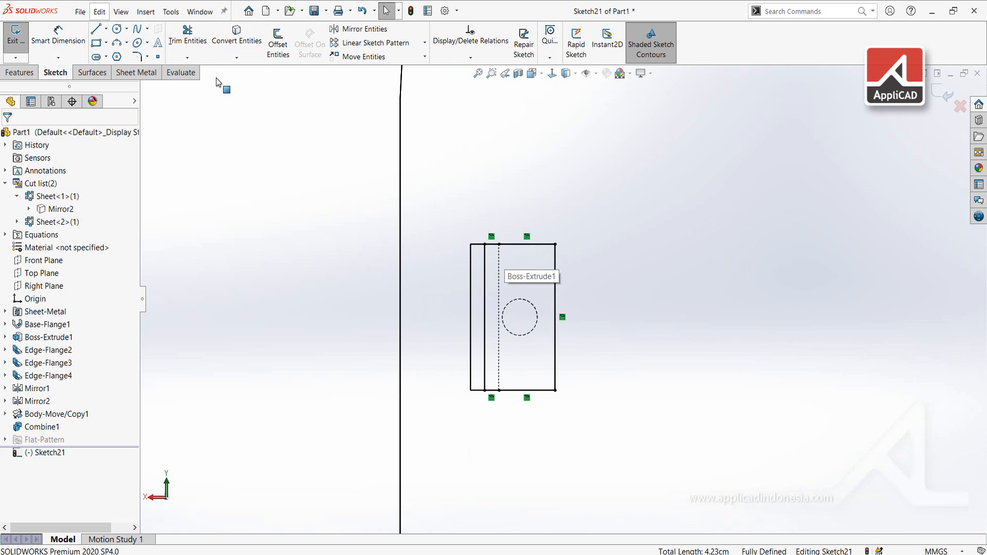
click(535, 310)
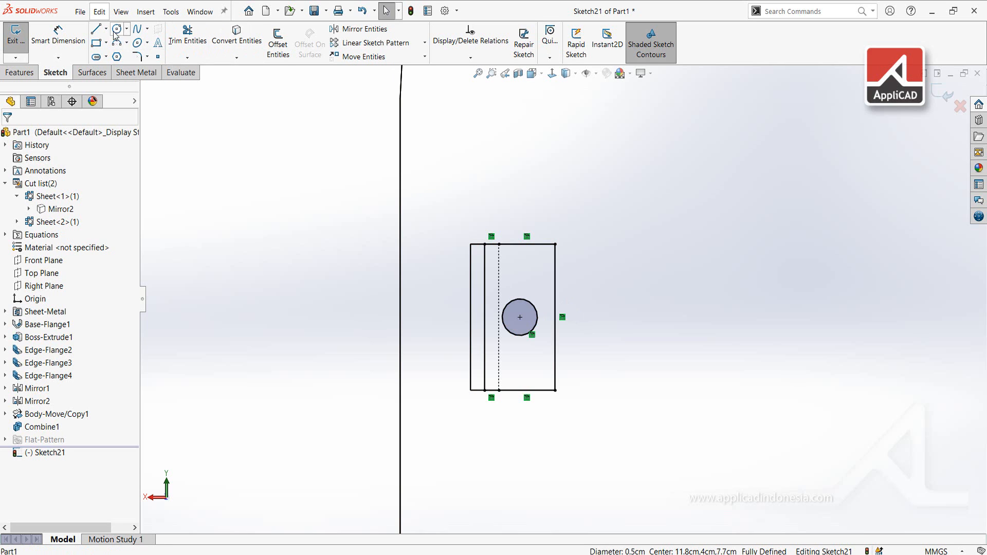
Close the left tab outline with a vertical line along the slot's inner edge.
click(95, 29)
drag(485, 244, 484, 390)
key(Escape)
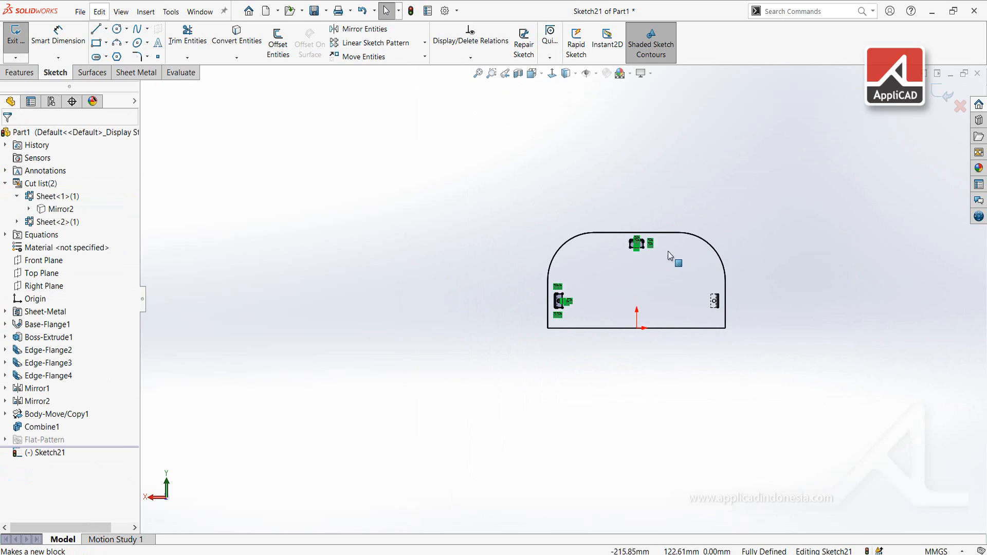
Draw a 140 mm vertical construction line from the midpoint of the plate's top edge to the origin.
scroll(668, 251, down, 2)
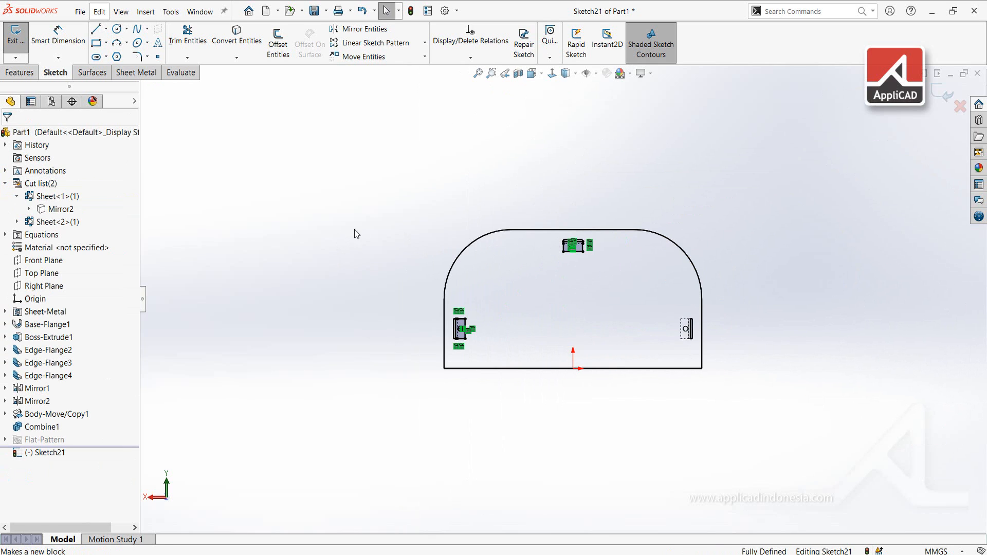
key(l)
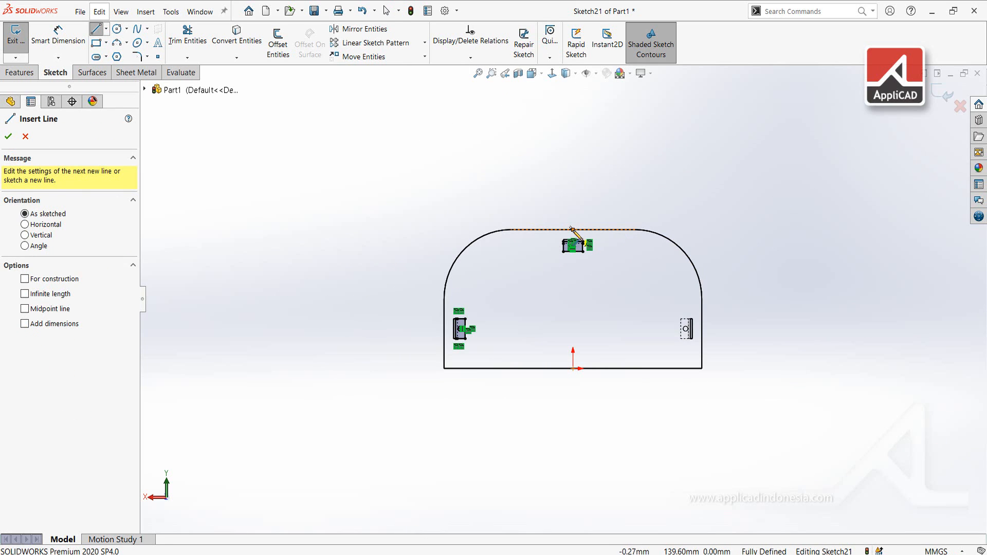
click(572, 229)
click(573, 368)
right_click(574, 369)
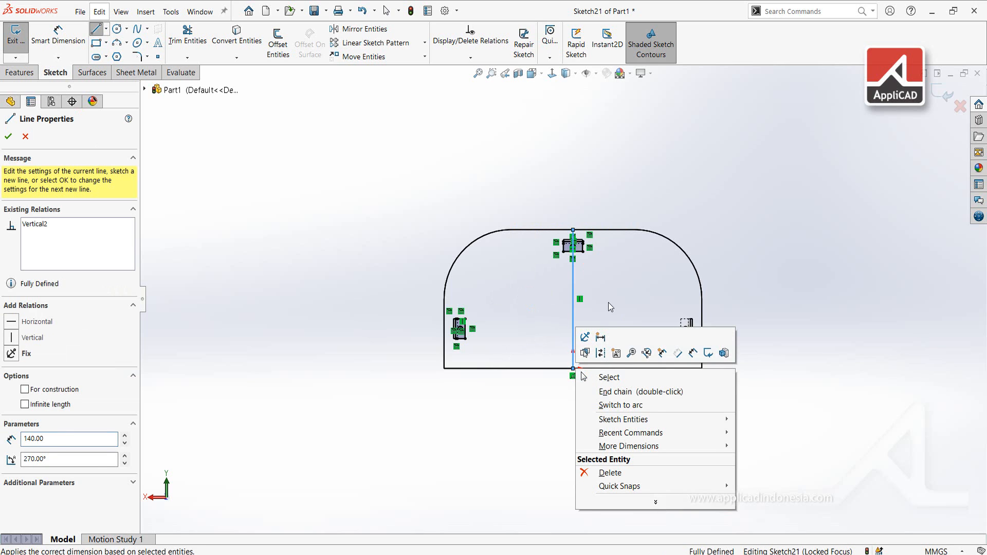
click(609, 377)
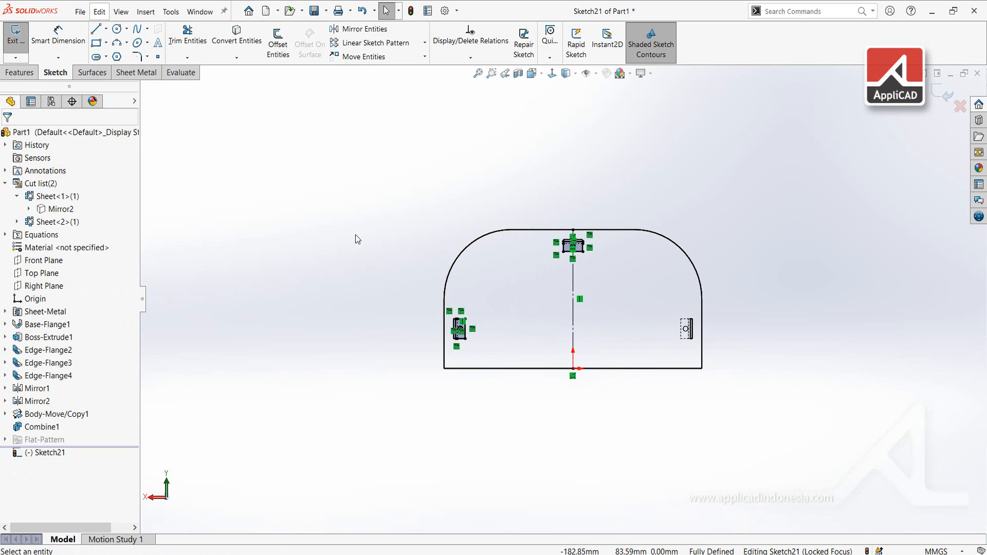
Mirror the left tab outline and hole about the vertical construction line, keeping the original entities.
click(362, 29)
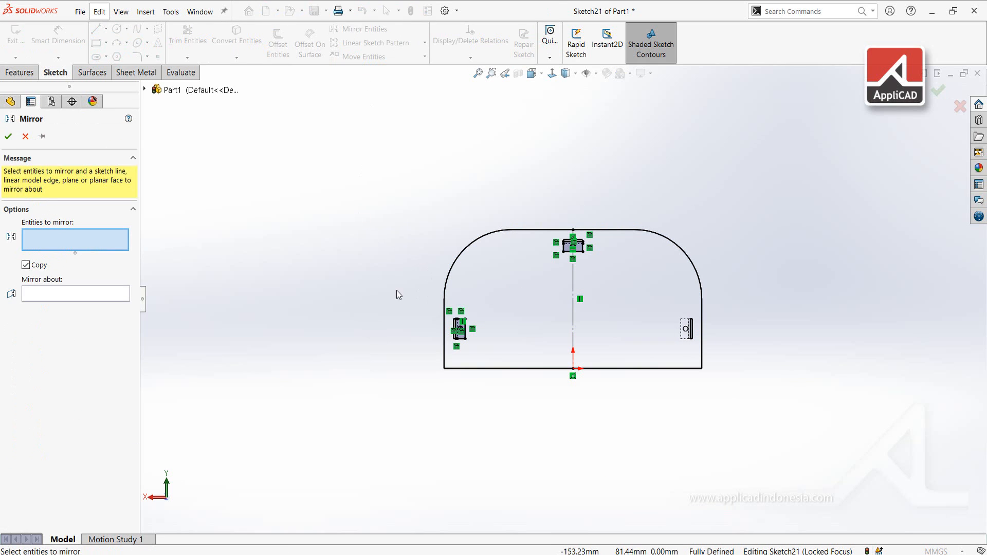
drag(404, 287, 517, 365)
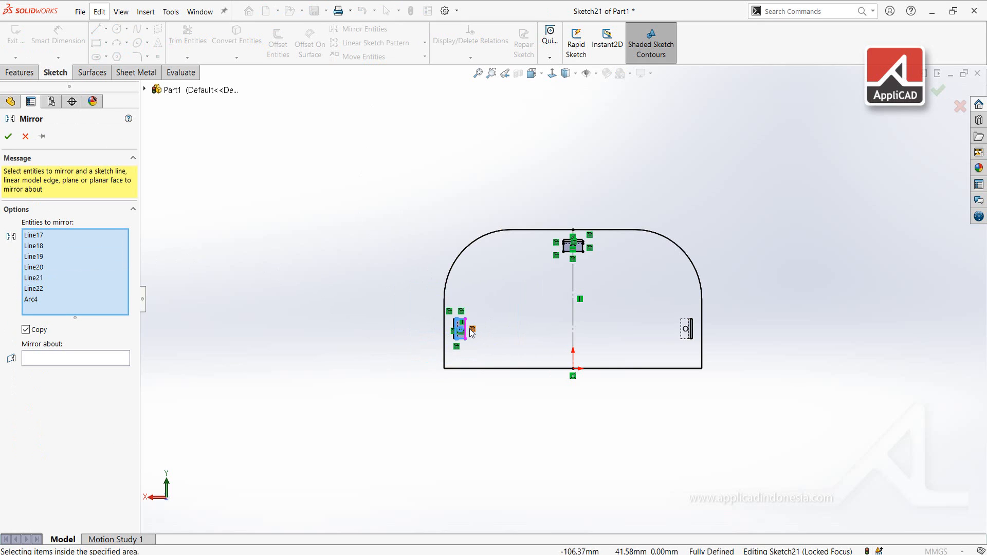
scroll(439, 339, down, 1)
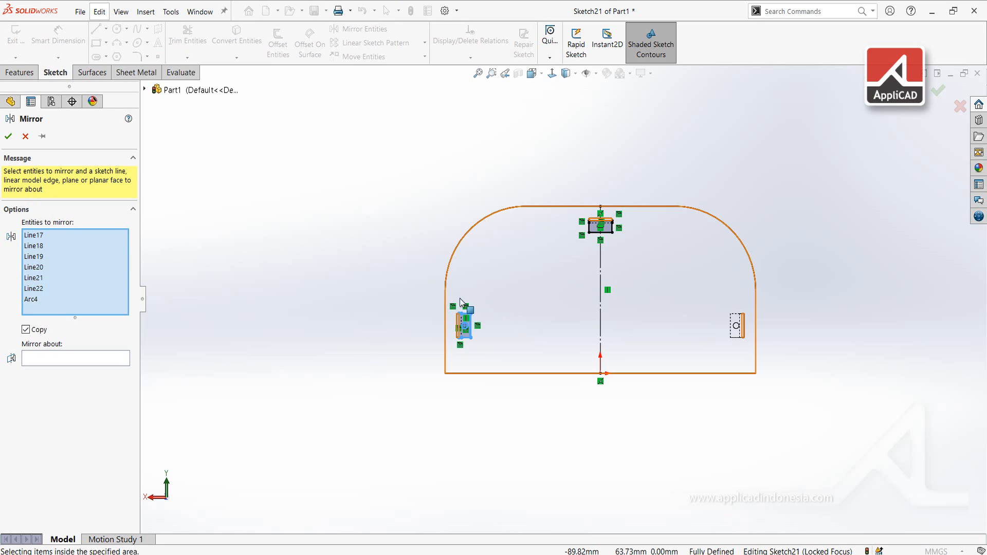
click(55, 359)
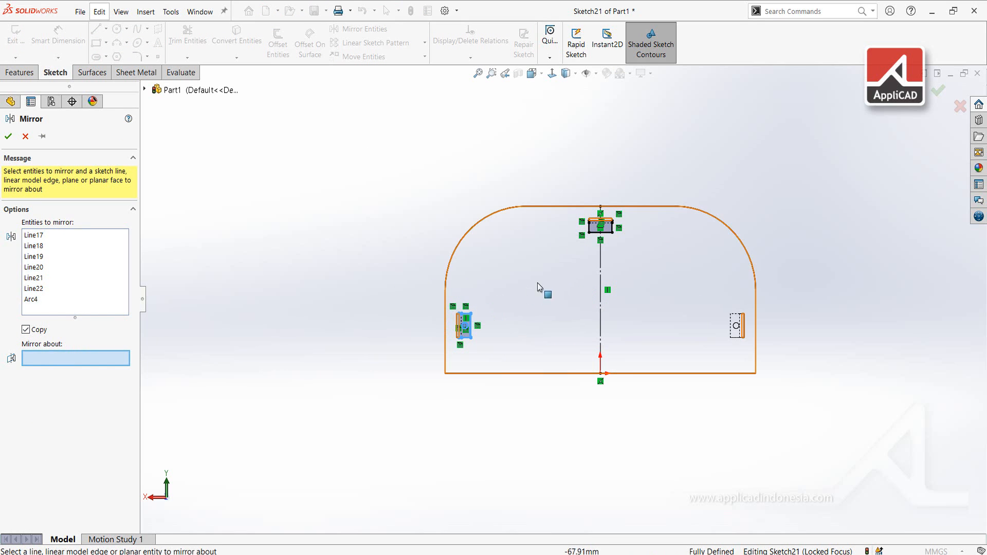
click(598, 262)
scroll(746, 325, down, 1)
scroll(746, 325, down, 2)
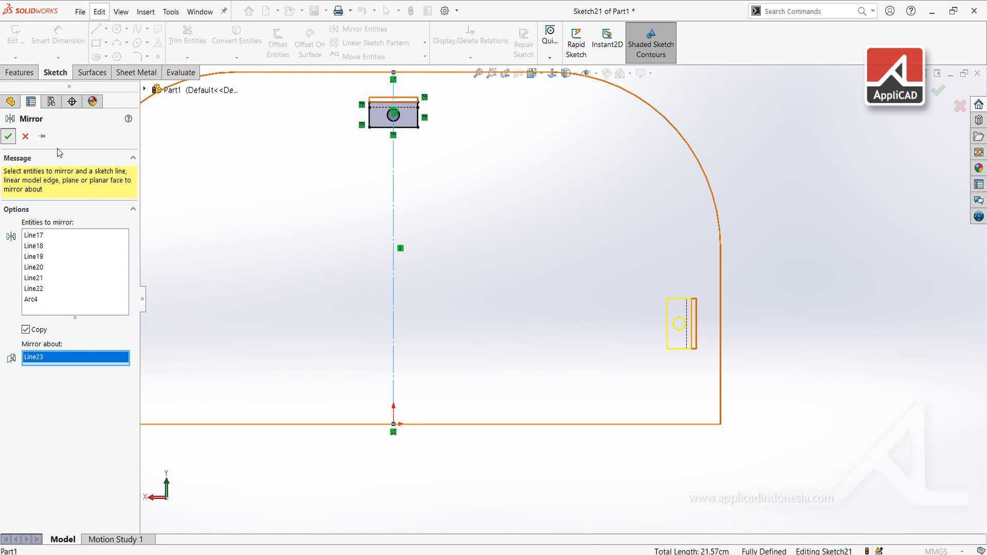
click(8, 136)
scroll(580, 257, up, 3)
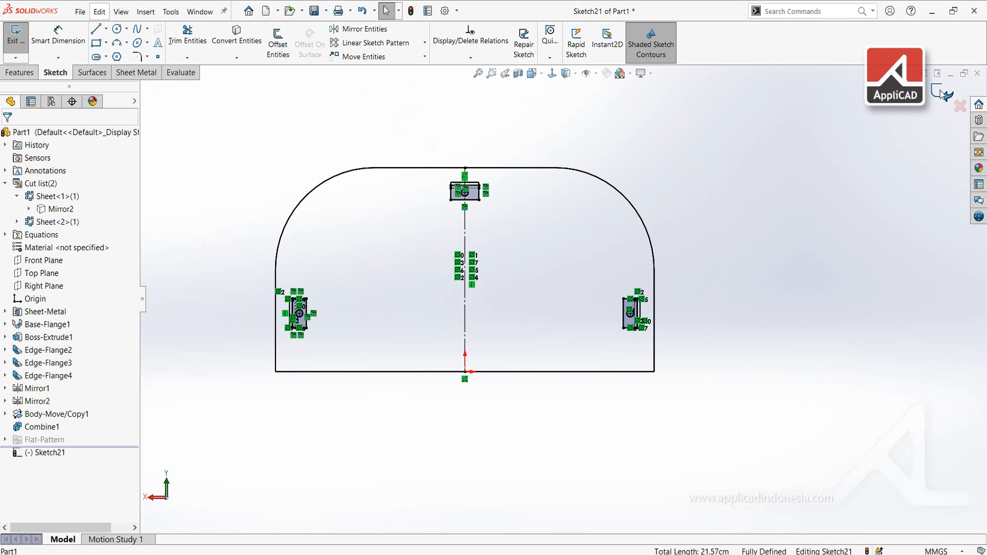
Cut the three tab profiles into the end plate with an Extruded Cut, Up To Vertex, ending at the upper recess's hidden vertical edge.
click(90, 73)
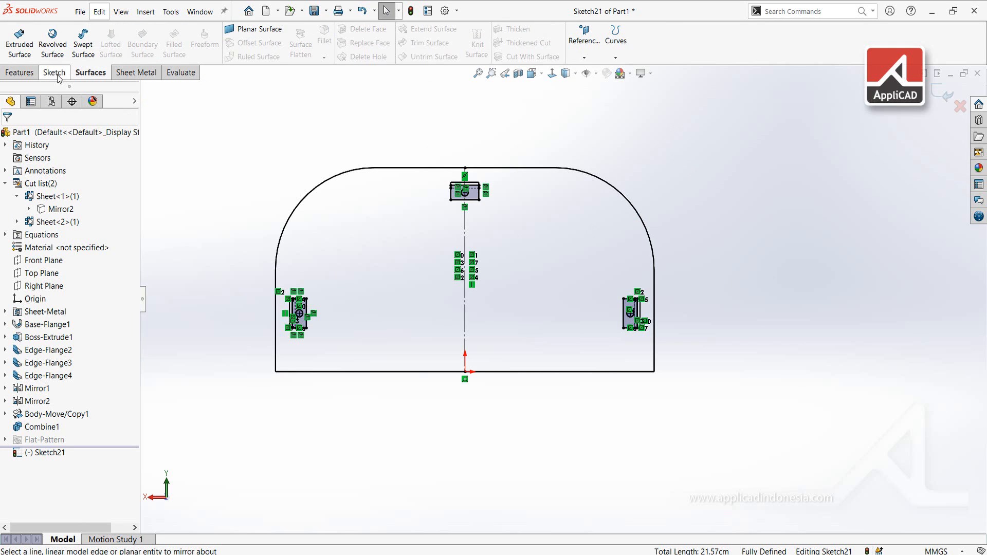
click(135, 72)
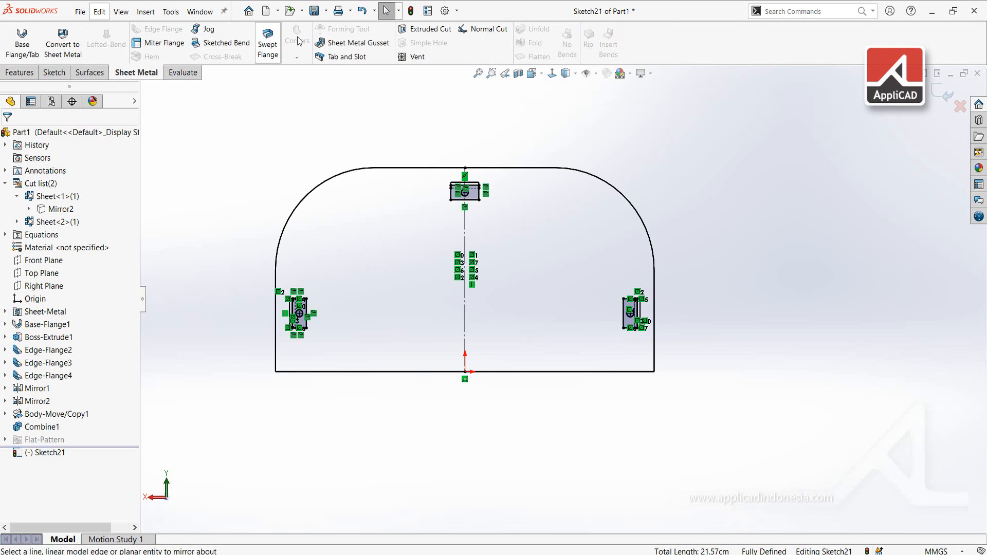
click(400, 30)
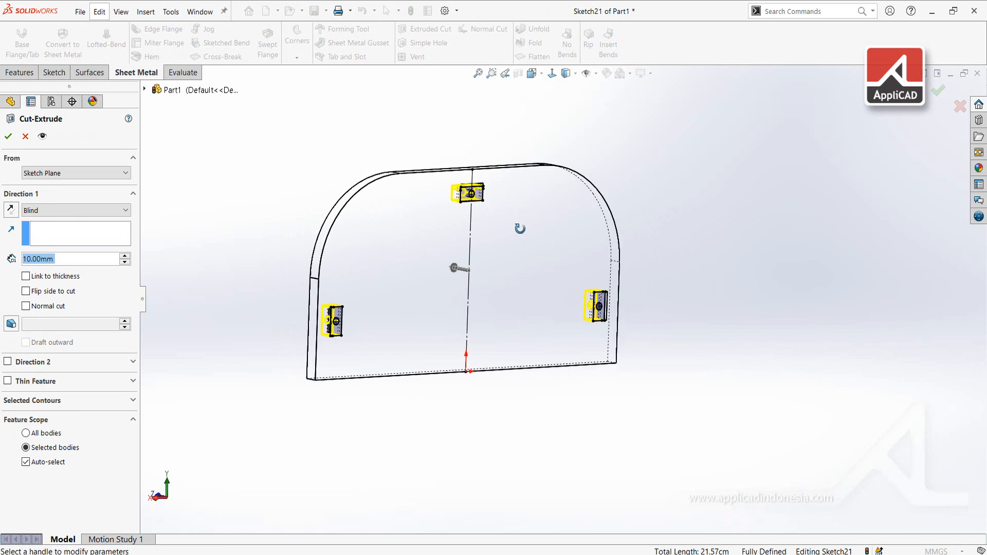
middle_drag(520, 229, 496, 208)
scroll(496, 208, down, 4)
click(70, 211)
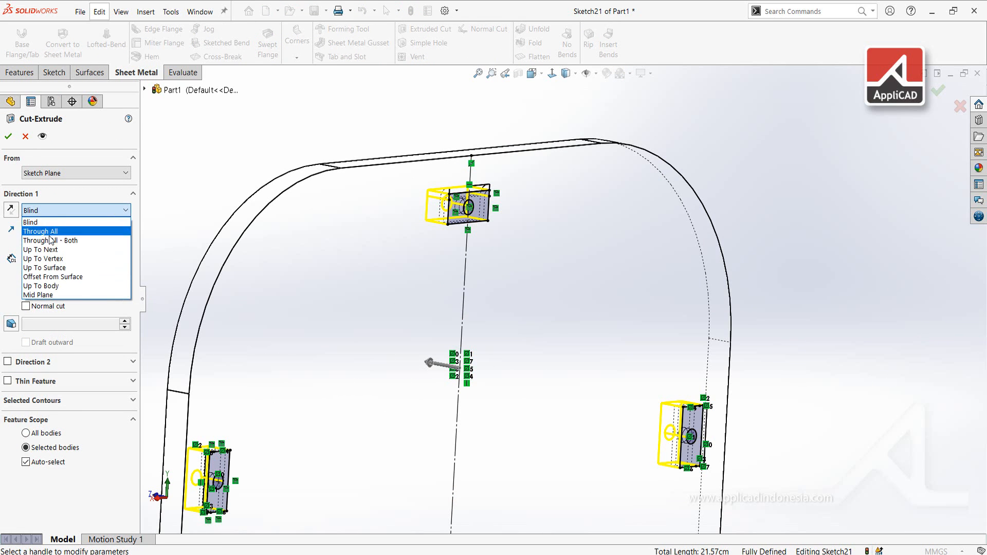
click(52, 260)
scroll(455, 200, down, 5)
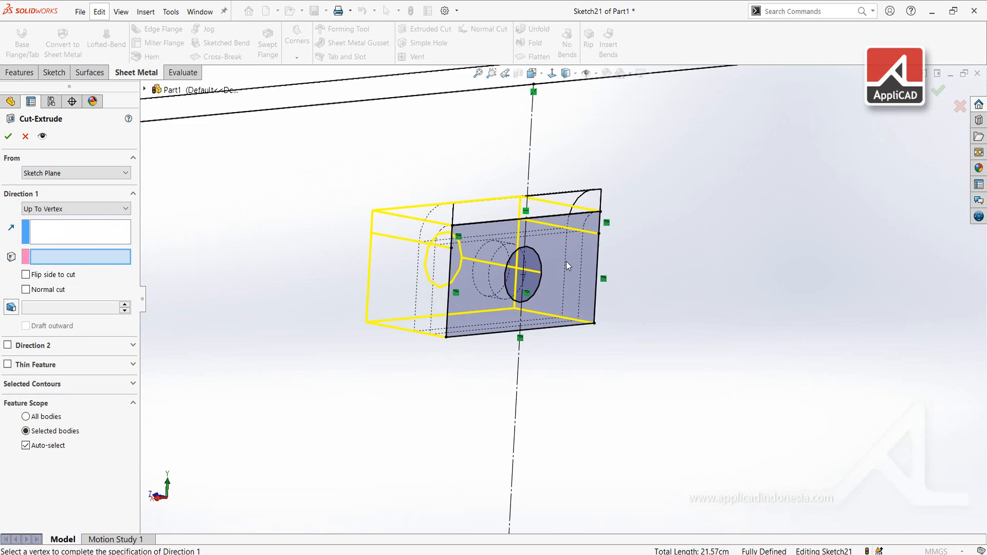
click(566, 236)
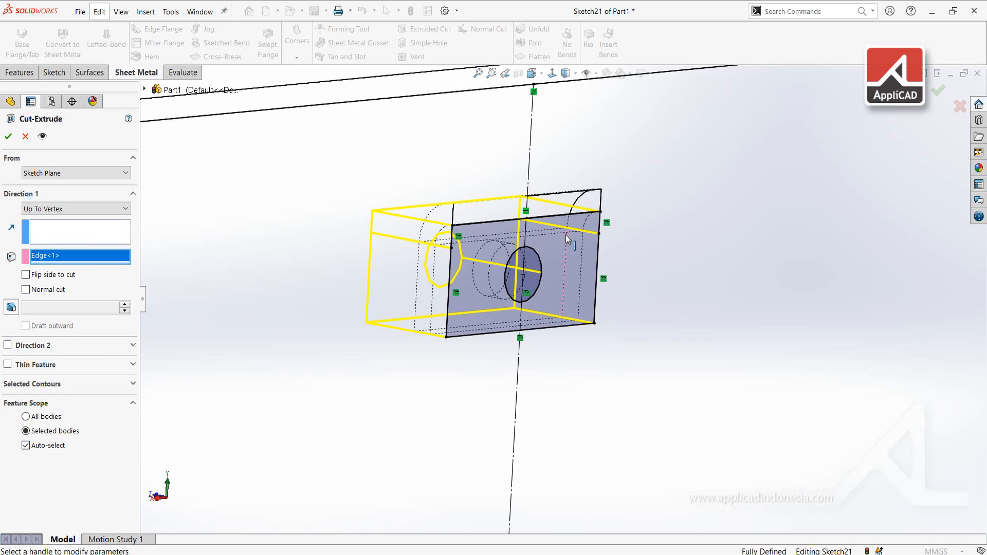
right_click(566, 236)
scroll(566, 235, up, 5)
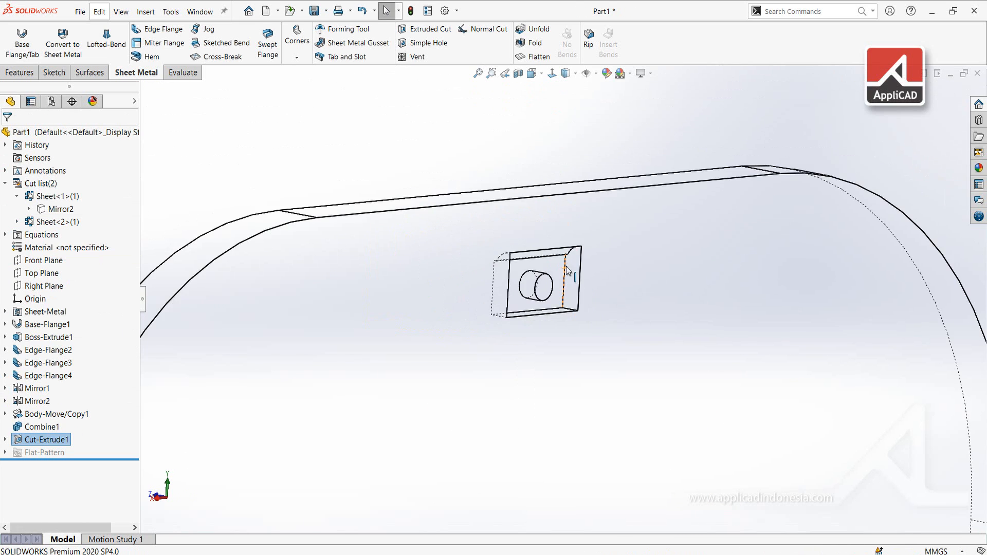
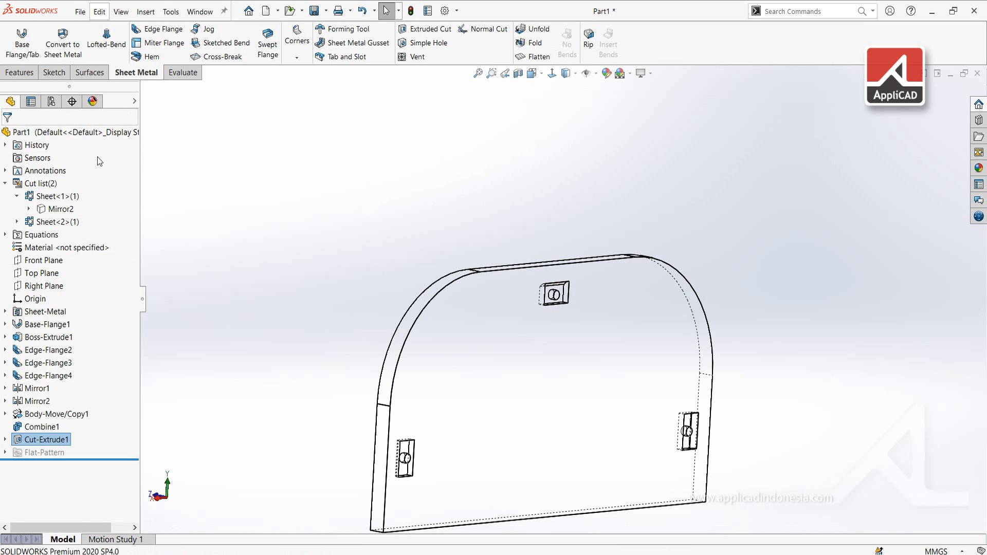
Show the hidden Mirror2 cover body alongside the end plate.
click(41, 210)
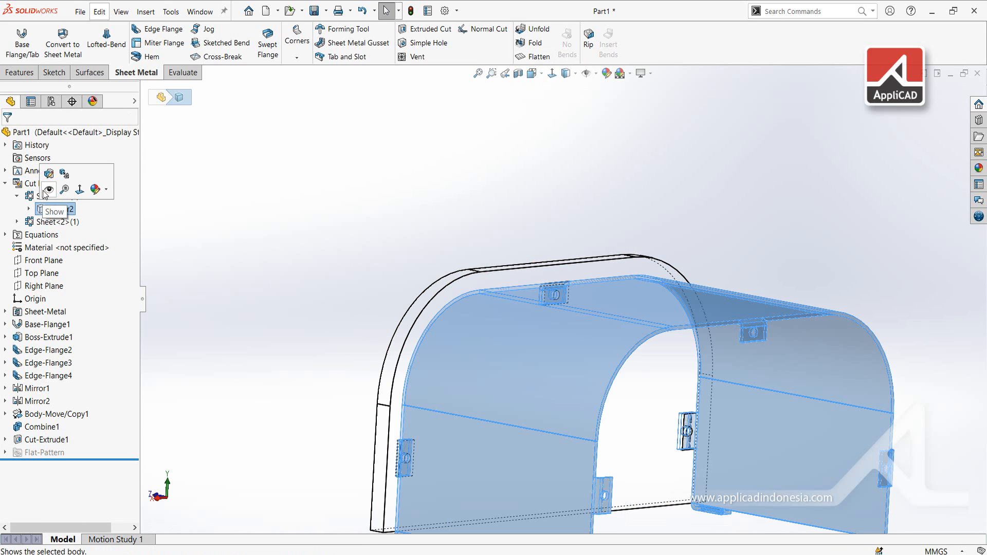
click(48, 190)
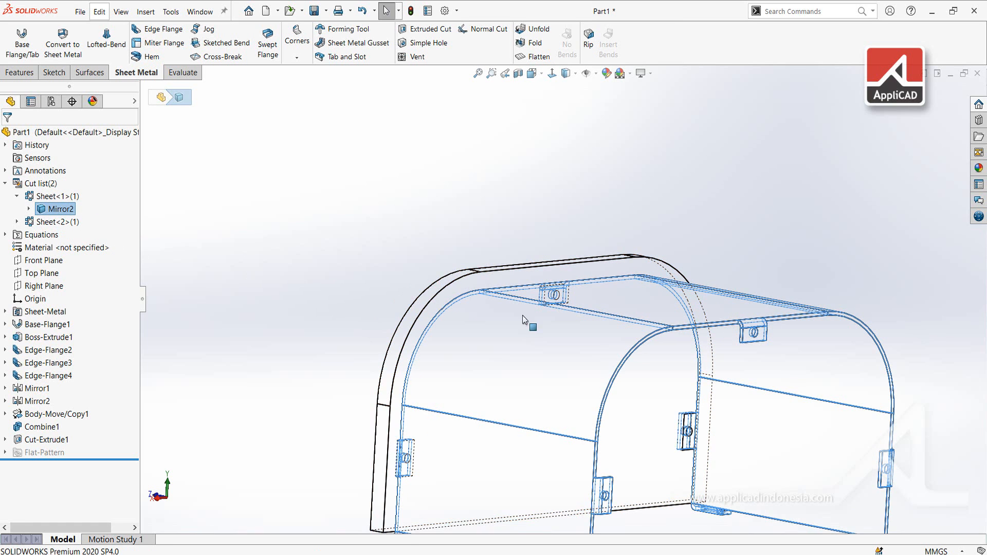
scroll(565, 316, up, 3)
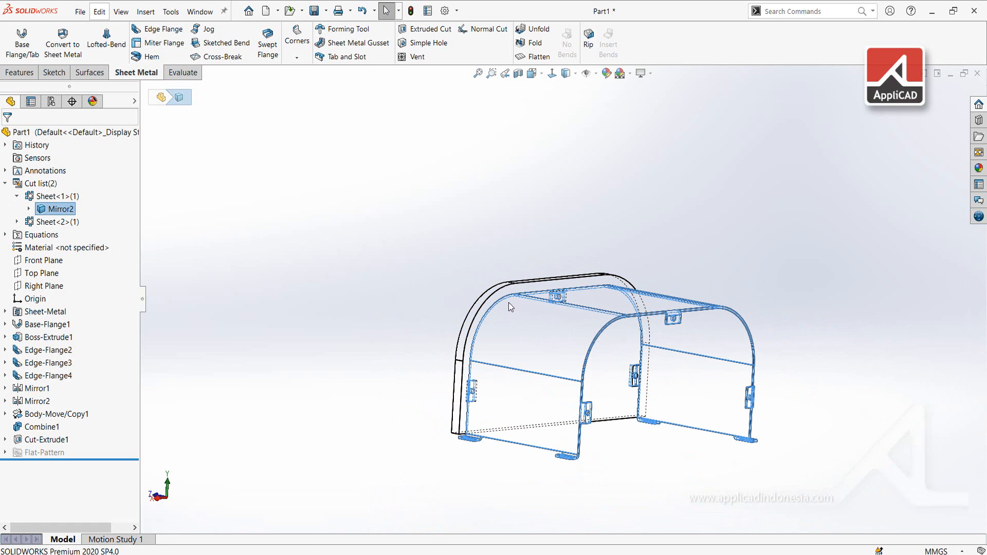
scroll(565, 314, down, 3)
middle_drag(671, 342, 692, 330)
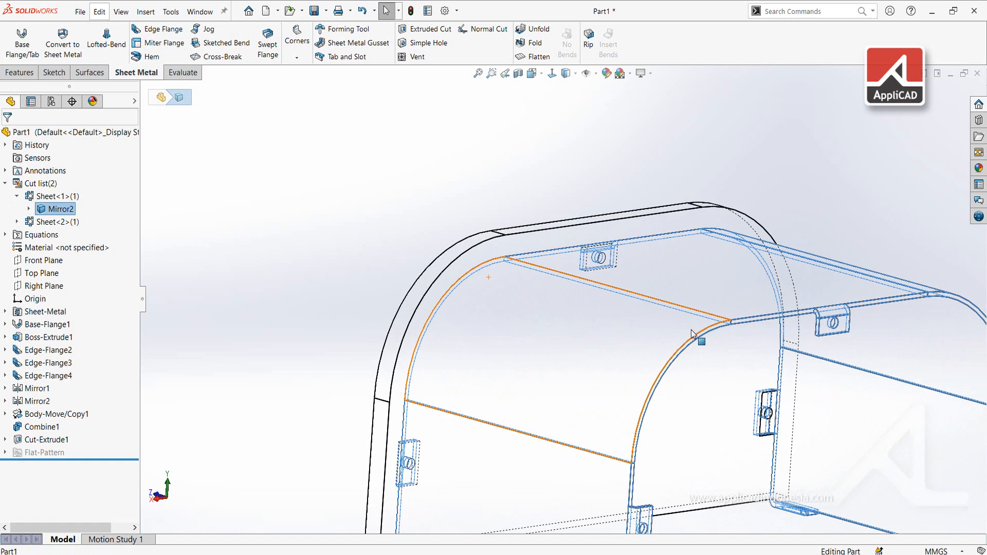
Switch the model display to shaded with edges and inspect how the cover's tabs meet the end plate.
click(577, 75)
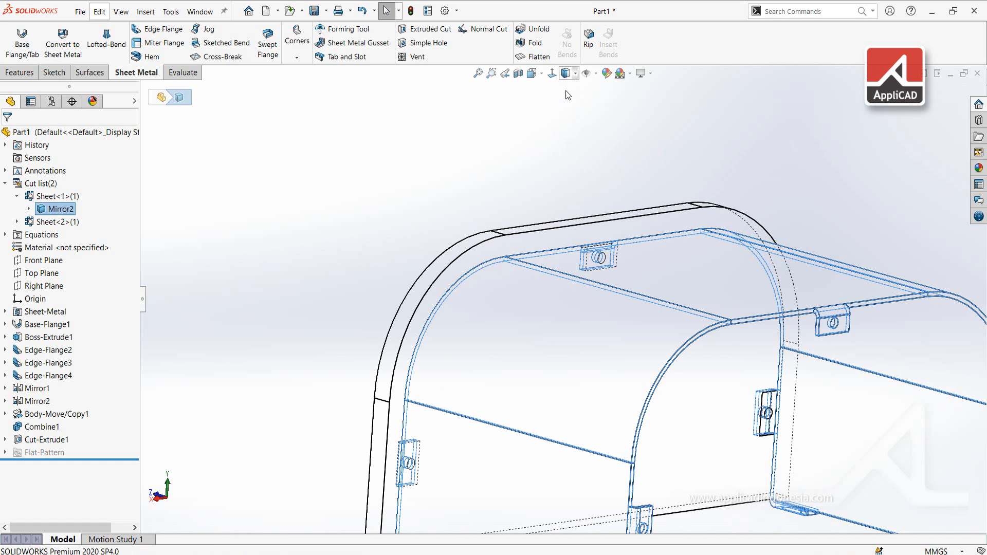
scroll(639, 282, up, 3)
click(457, 242)
mouse_move(572, 348)
middle_down()
mouse_move(550, 310)
mouse_move(527, 362)
mouse_move(679, 374)
middle_up()
scroll(530, 388, down, 5)
scroll(679, 374, down, 2)
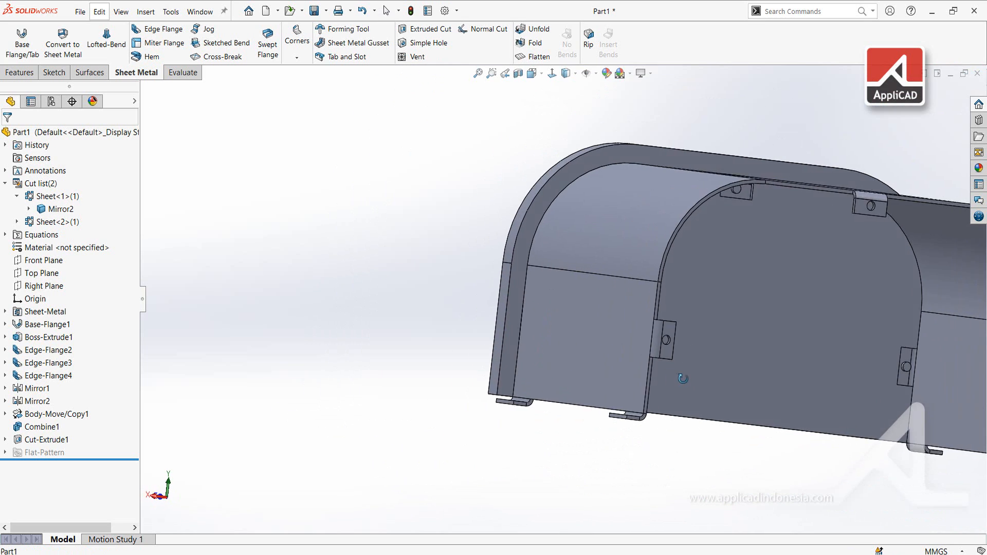
scroll(652, 358, up, 3)
middle_drag(606, 350, 635, 434)
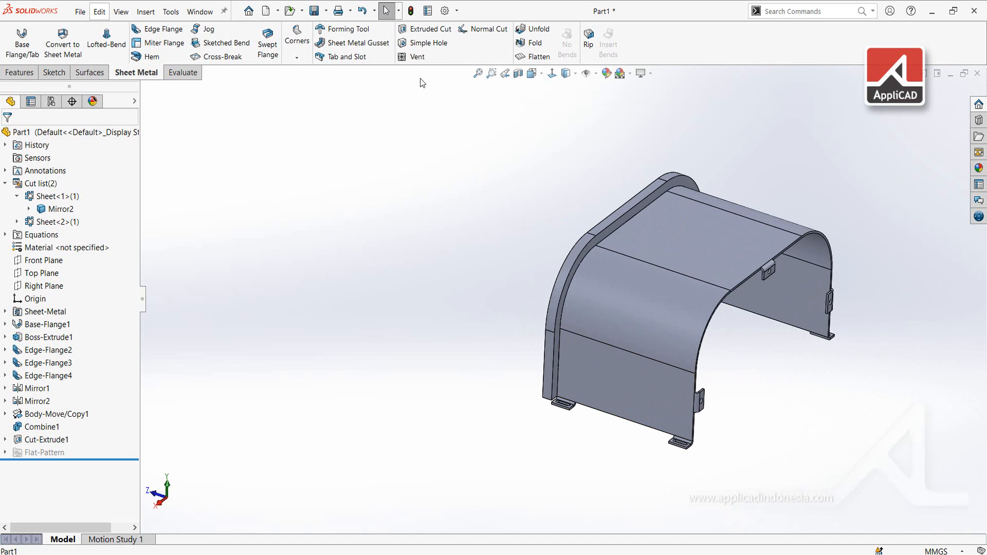
Mirror the end plate body about the Front Plane to the opposite end of the cover.
click(19, 71)
click(459, 57)
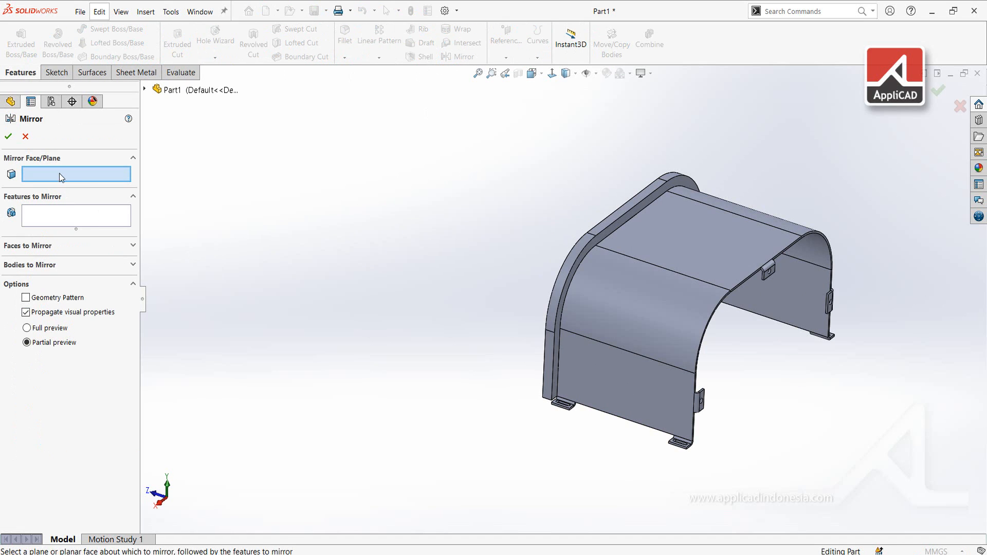
click(144, 90)
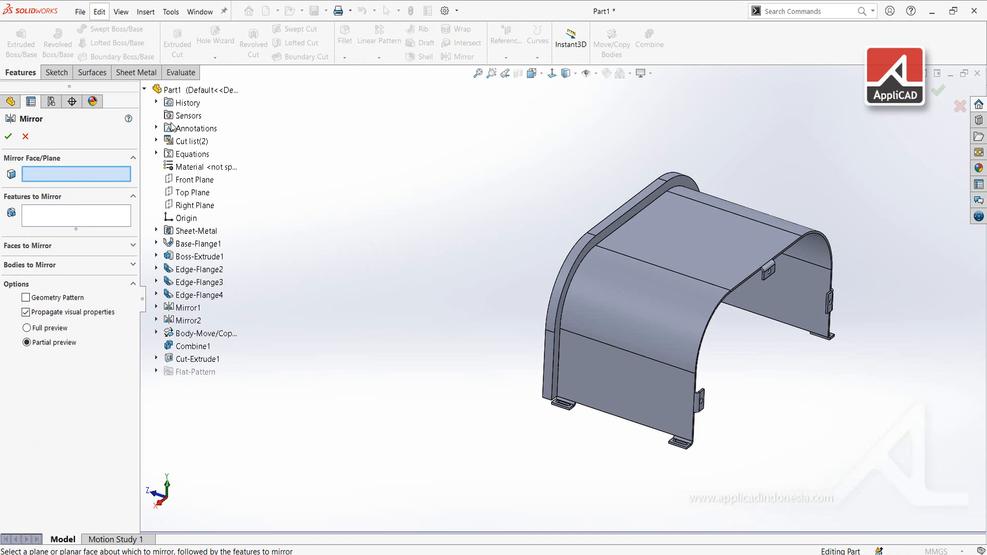
click(194, 179)
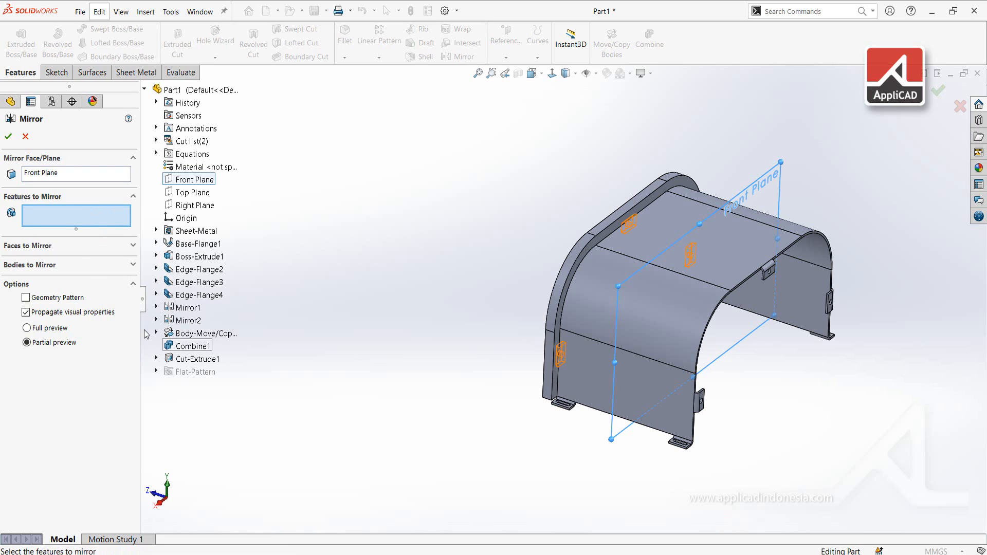
click(58, 263)
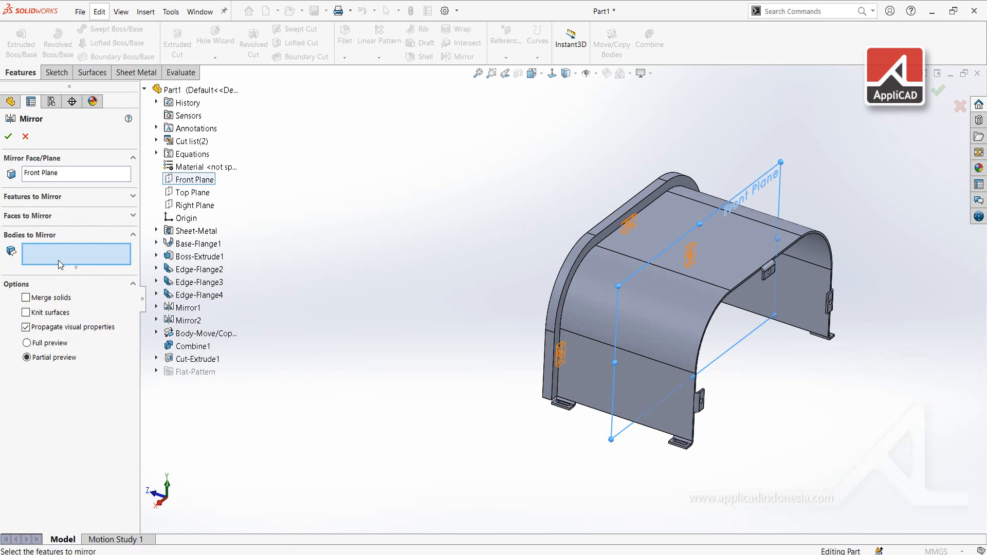
click(570, 266)
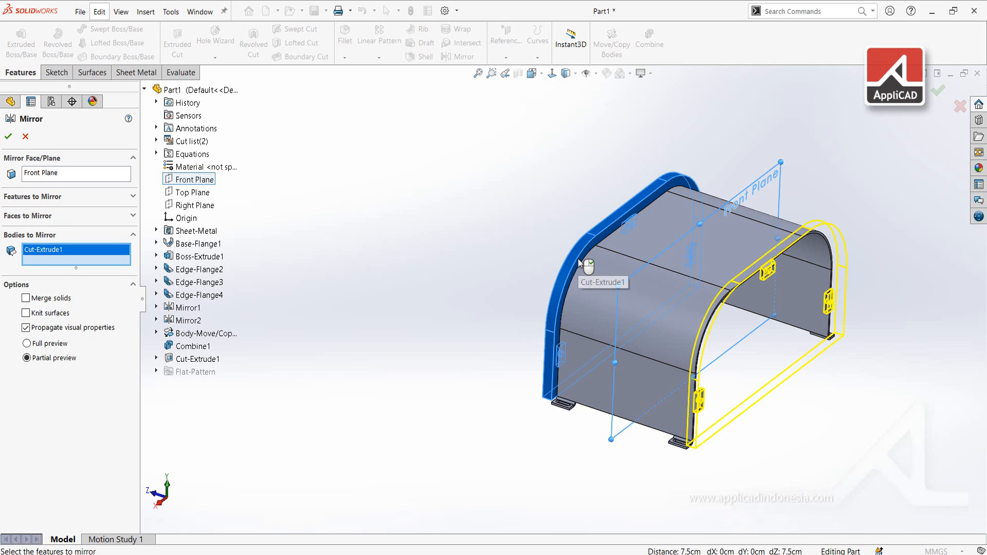
right_click(578, 258)
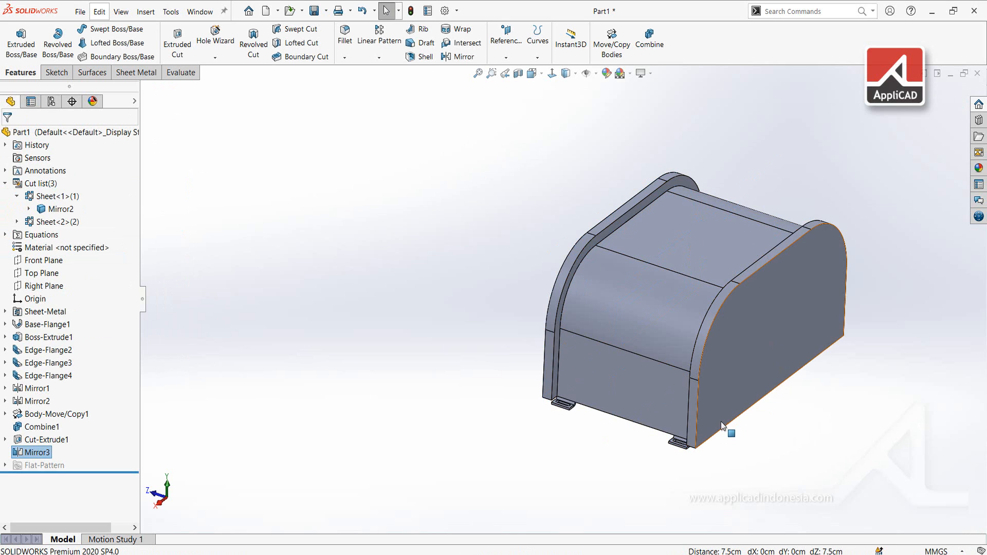
Examine the cover's side wall and curved bend between the two end plates.
middle_drag(727, 432, 761, 412)
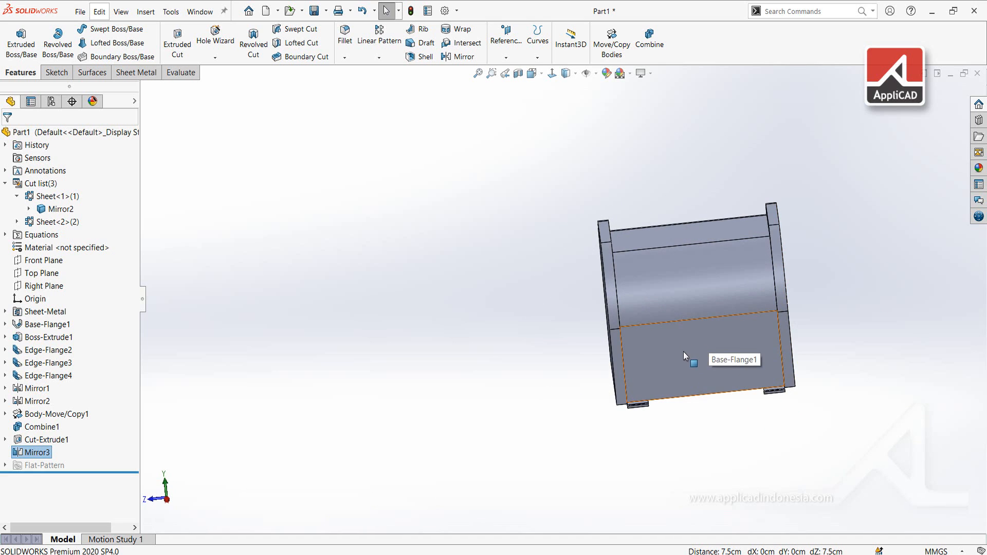
middle_drag(683, 351, 652, 356)
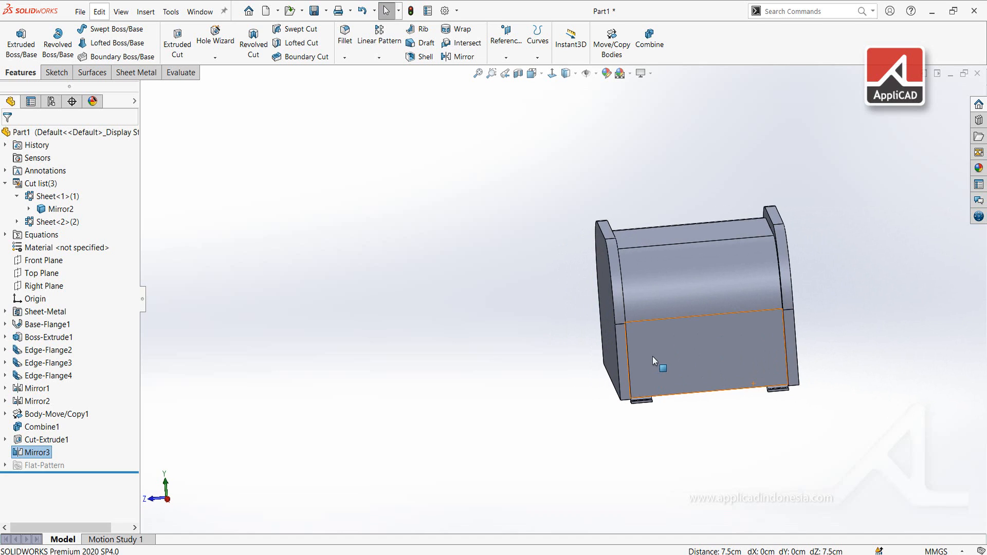
click(649, 349)
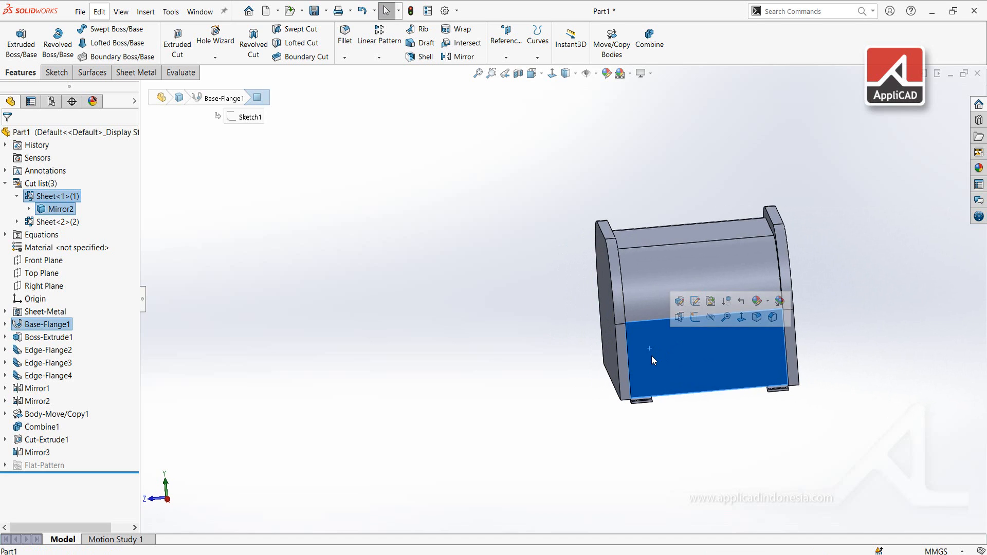
mouse_move(664, 347)
middle_down()
mouse_move(632, 318)
mouse_move(649, 345)
middle_up()
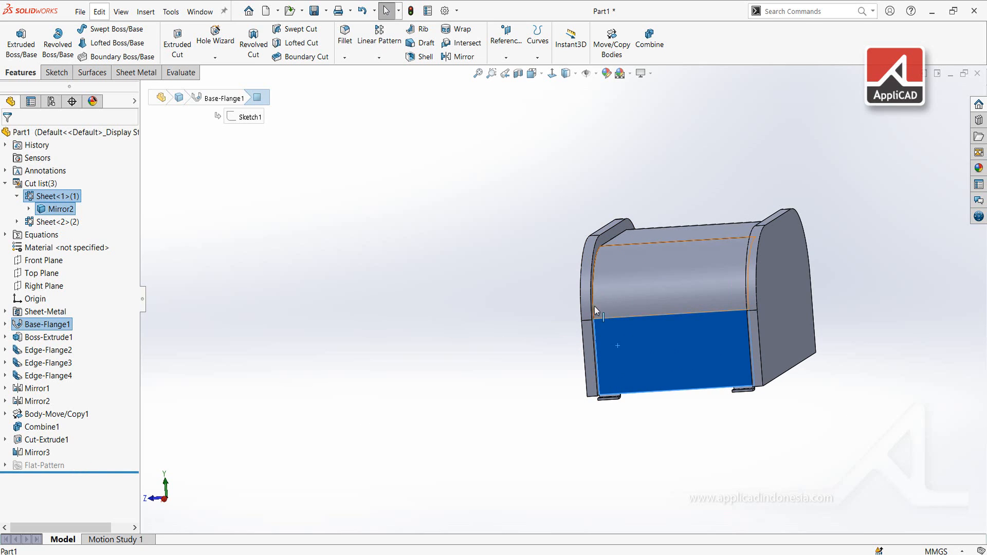
click(534, 259)
scroll(534, 259, down, 5)
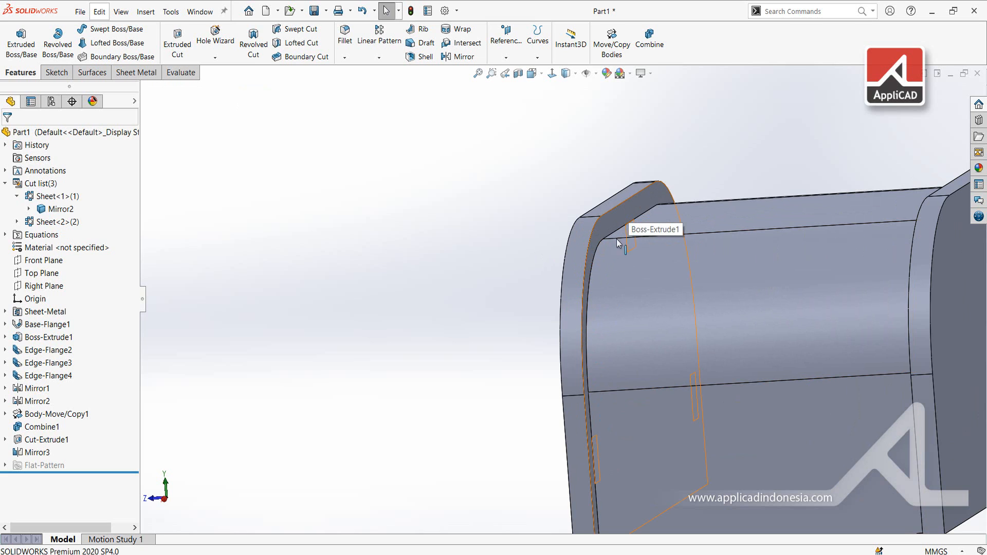
click(631, 294)
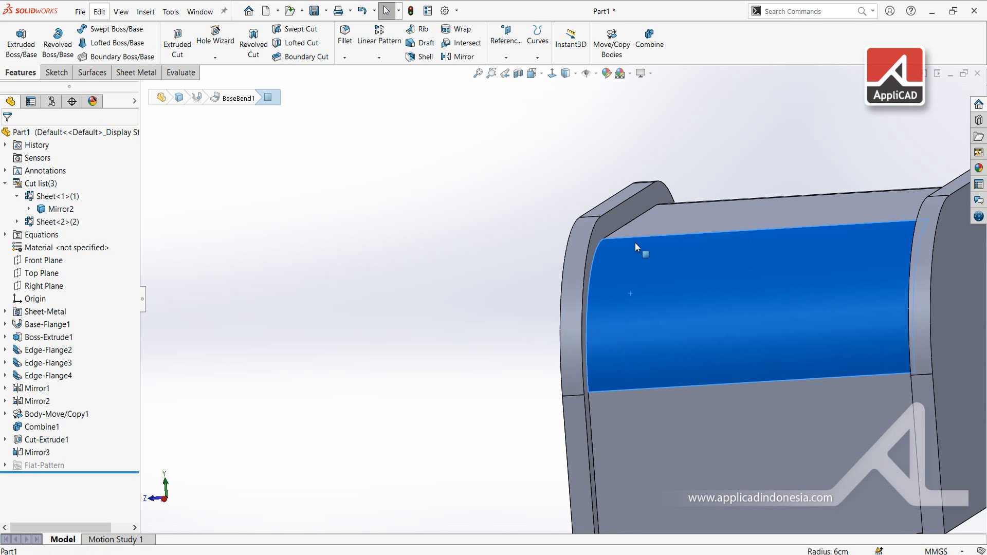
click(673, 224)
click(359, 279)
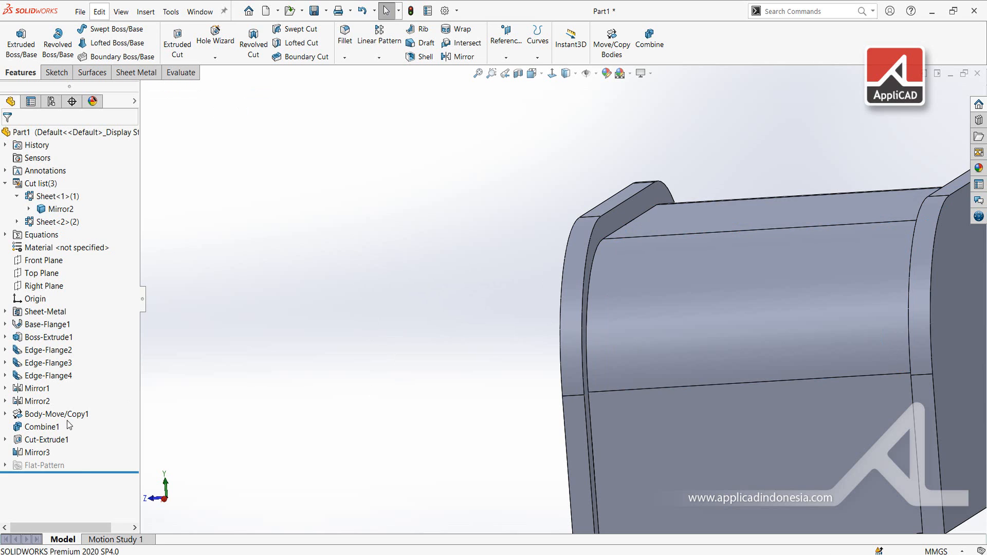
Roll the feature history back to just after Base-Flange1.
drag(84, 470, 443, 328)
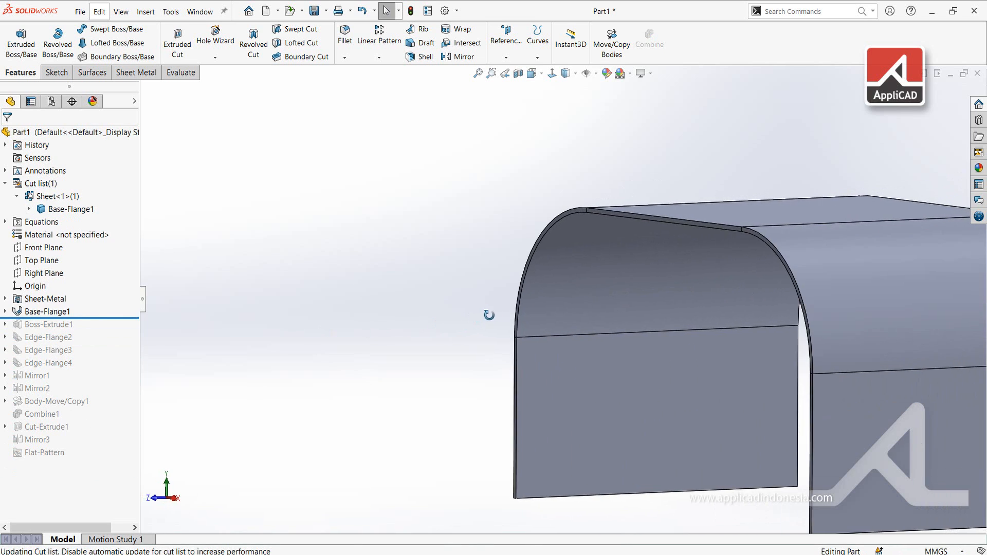
scroll(683, 307, down, 5)
scroll(564, 193, up, 2)
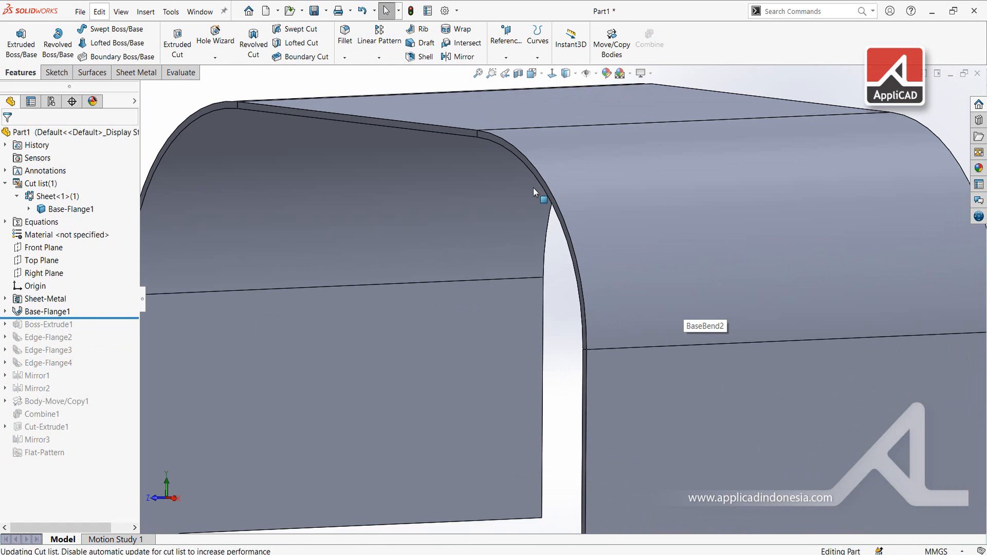
Join the five outer edges of the cover's open-end rim into a composite curve and roll the feature history forward past Mirror3.
click(512, 155)
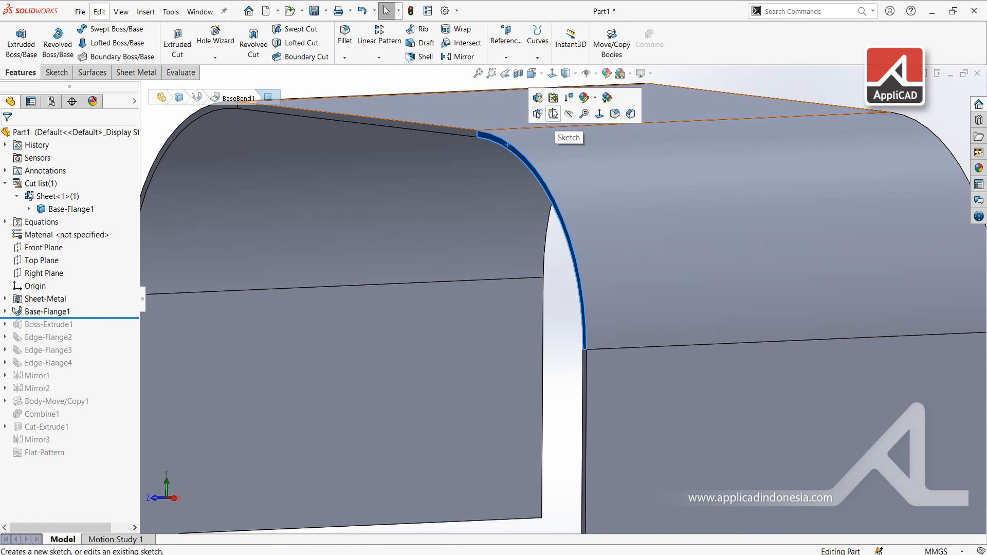
click(535, 52)
click(546, 99)
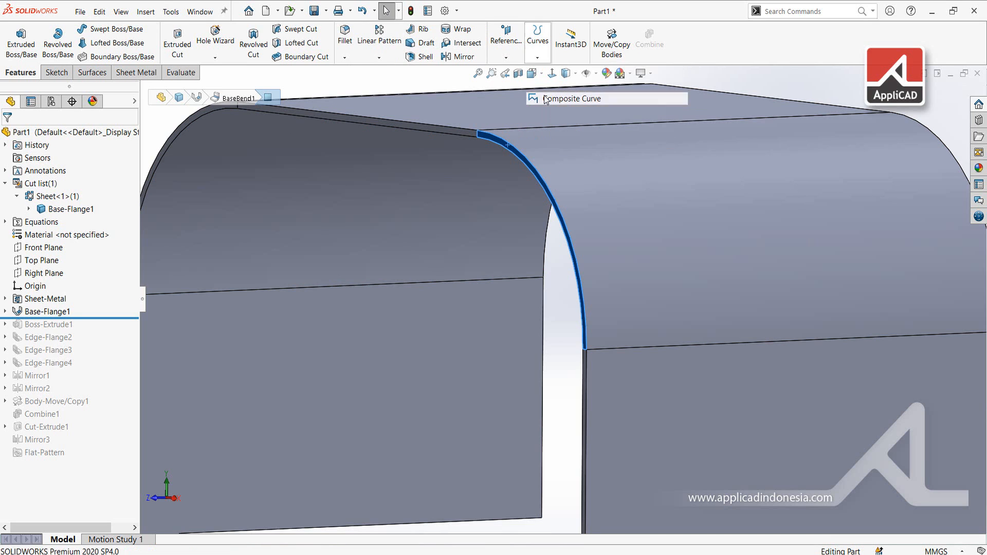
key(f)
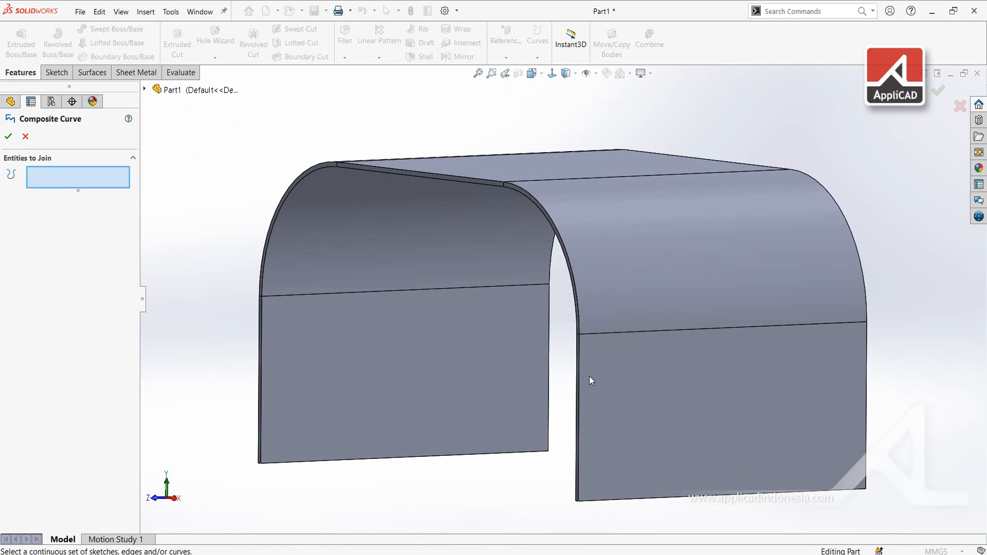
click(578, 362)
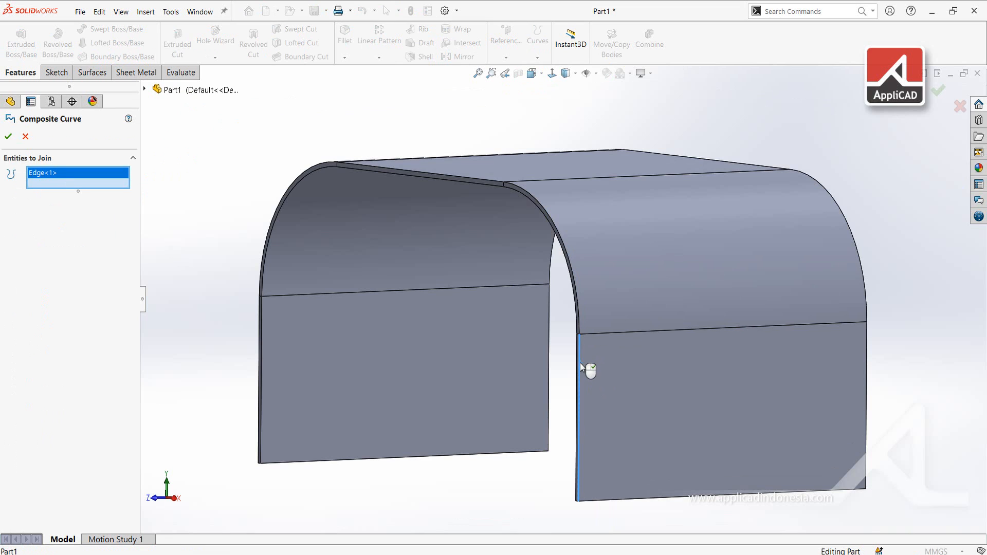
click(580, 317)
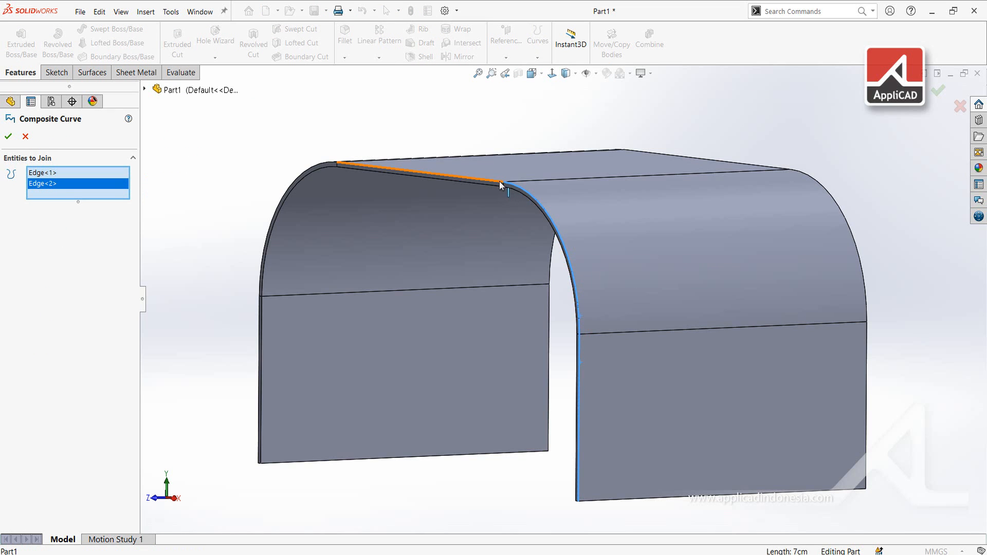
click(500, 184)
click(329, 164)
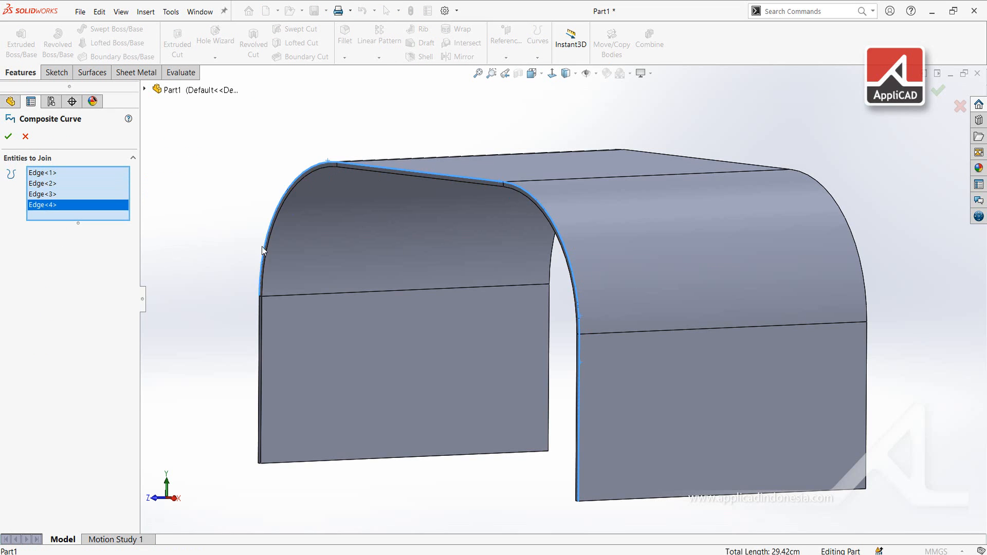
click(259, 316)
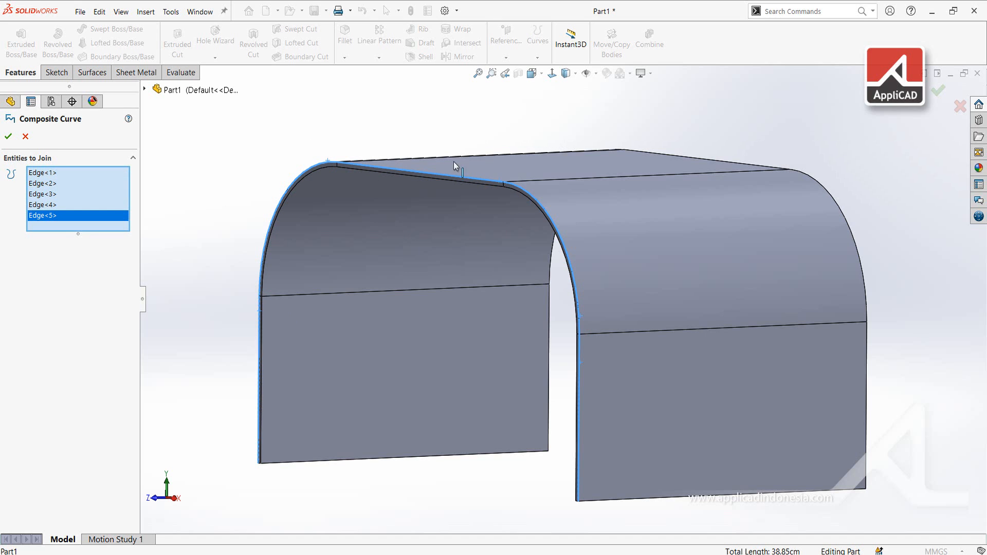
click(7, 137)
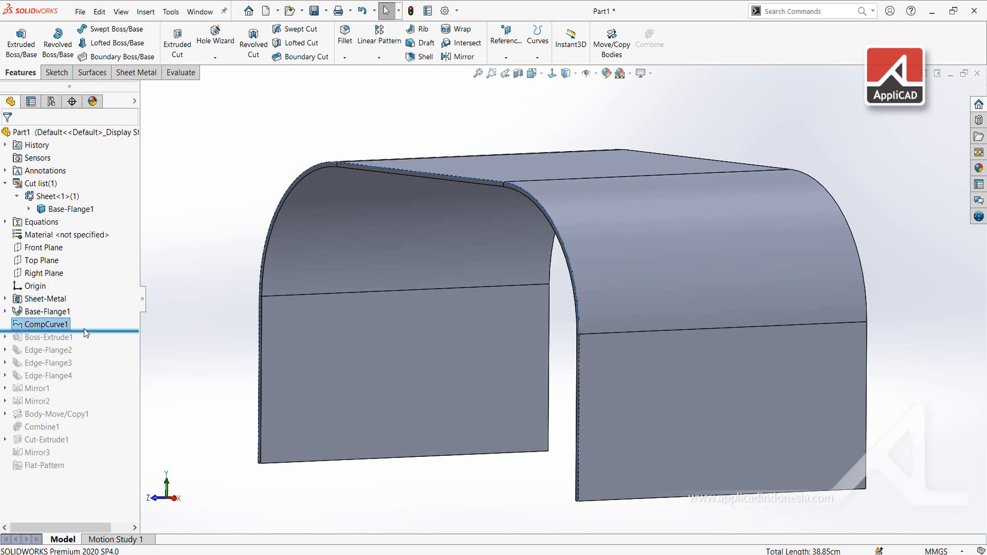
click(537, 58)
drag(123, 330, 97, 478)
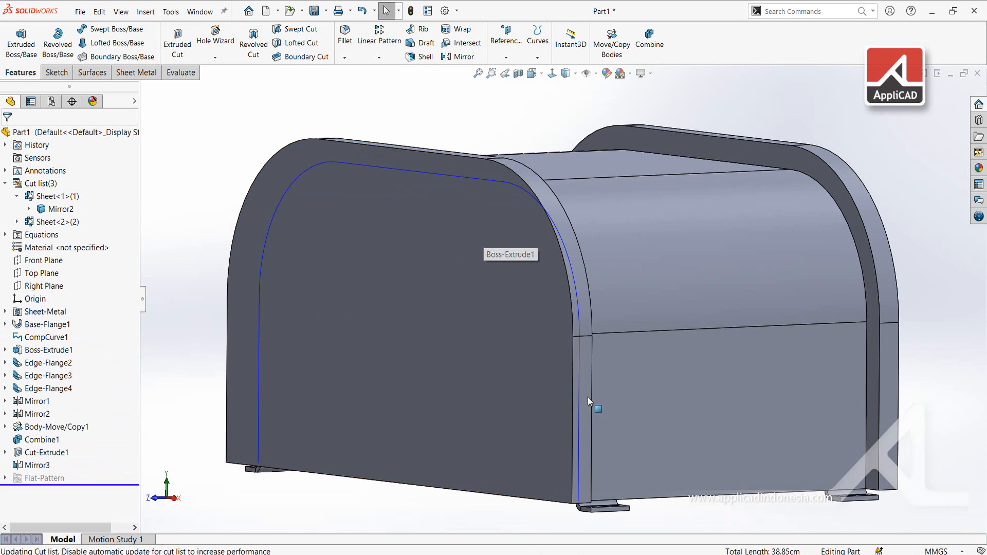
Sketch two circles about 10.3 mm and 13.6 mm in diameter near the tab-side corner of the cover's flat side wall.
click(637, 414)
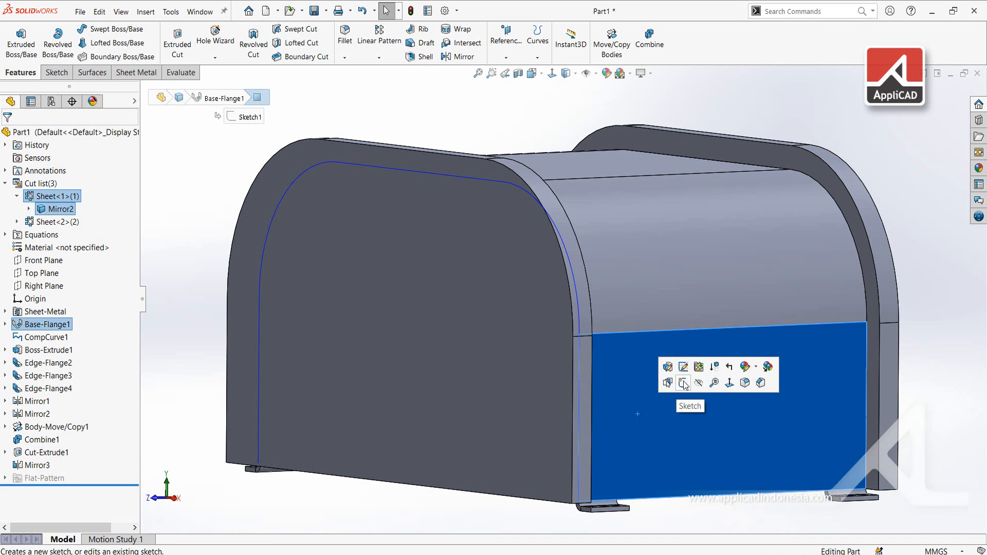
click(684, 383)
right_drag(233, 371, 278, 355)
drag(391, 457, 403, 463)
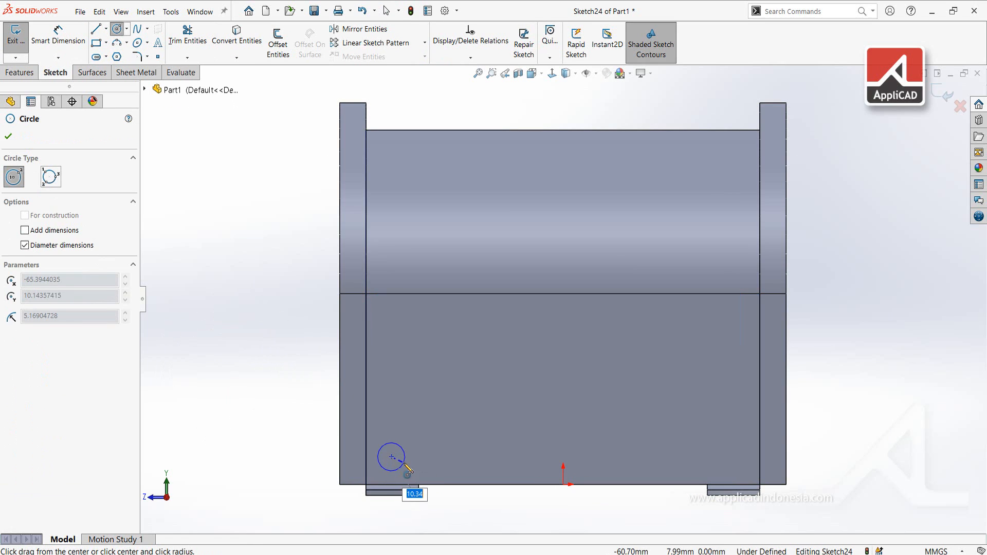
click(432, 442)
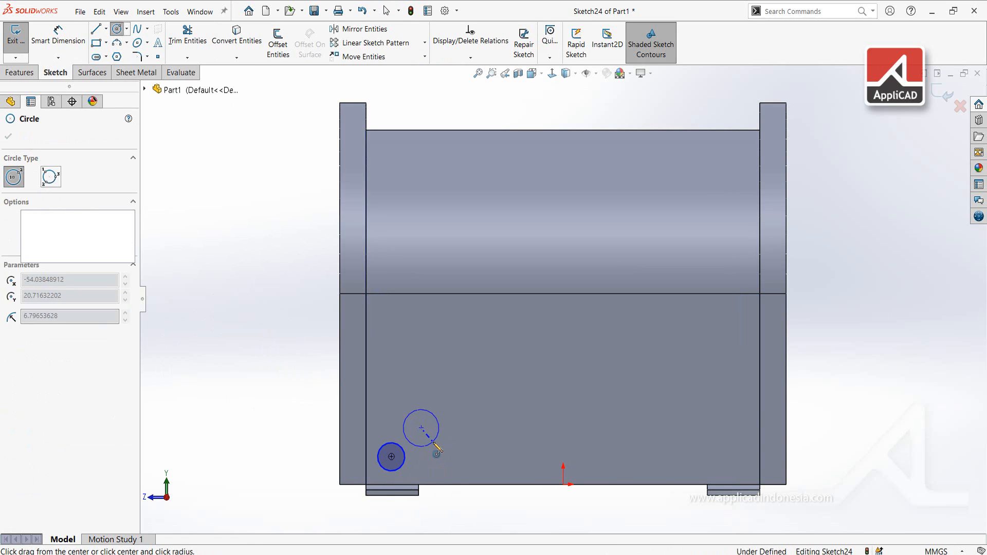
key(Escape)
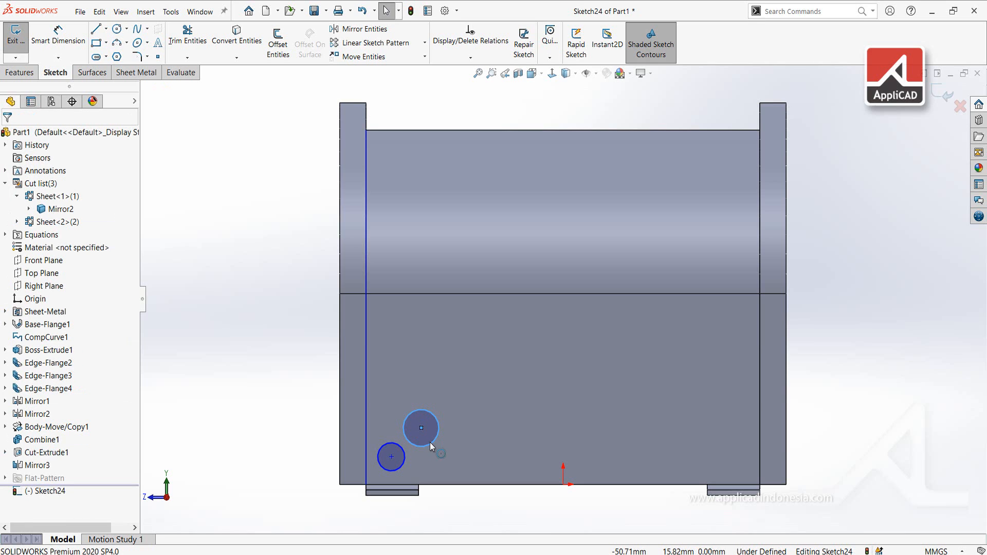
Make the two circles equal and set their diameter to 6 mm.
click(425, 446)
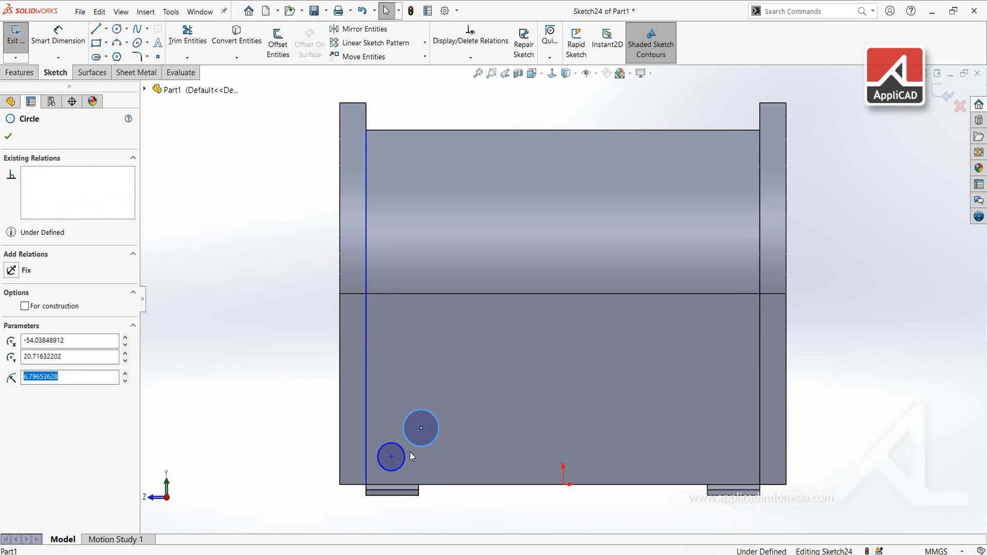
ctrl+click(390, 457)
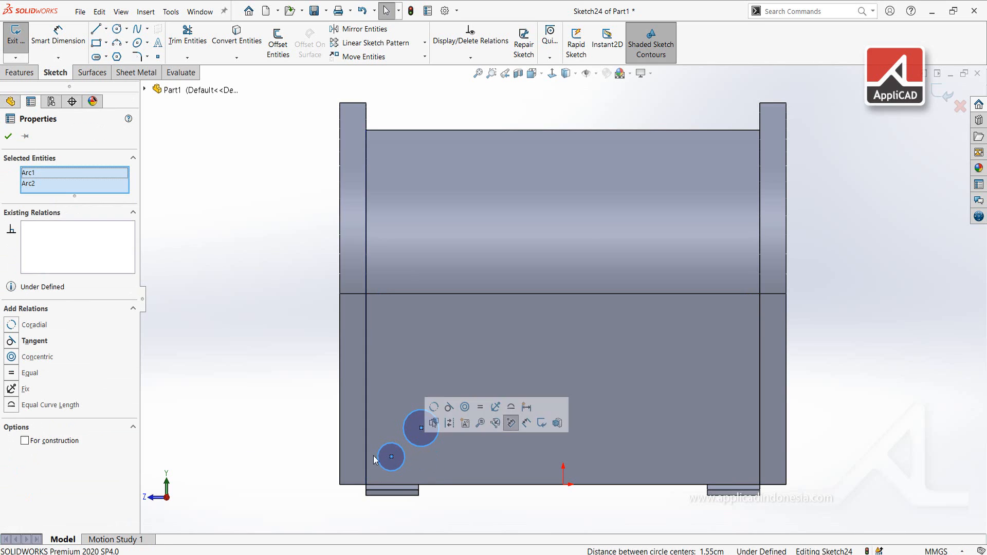
click(14, 372)
right_drag(215, 443, 215, 411)
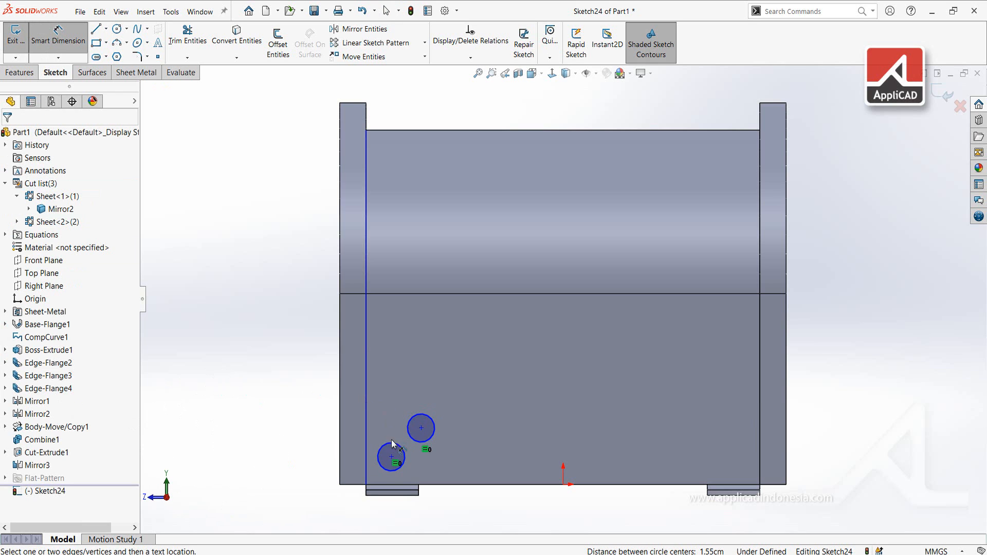
click(344, 425)
click(315, 410)
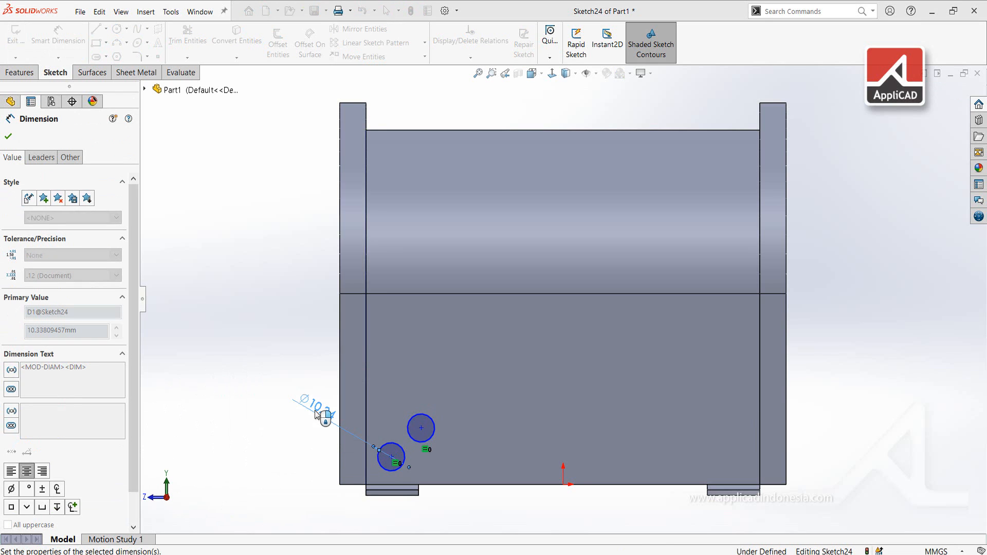
text(6)
key(Return)
Dimension the lower circle's centre 5 mm above the side wall's bottom edge.
scroll(422, 465, down, 6)
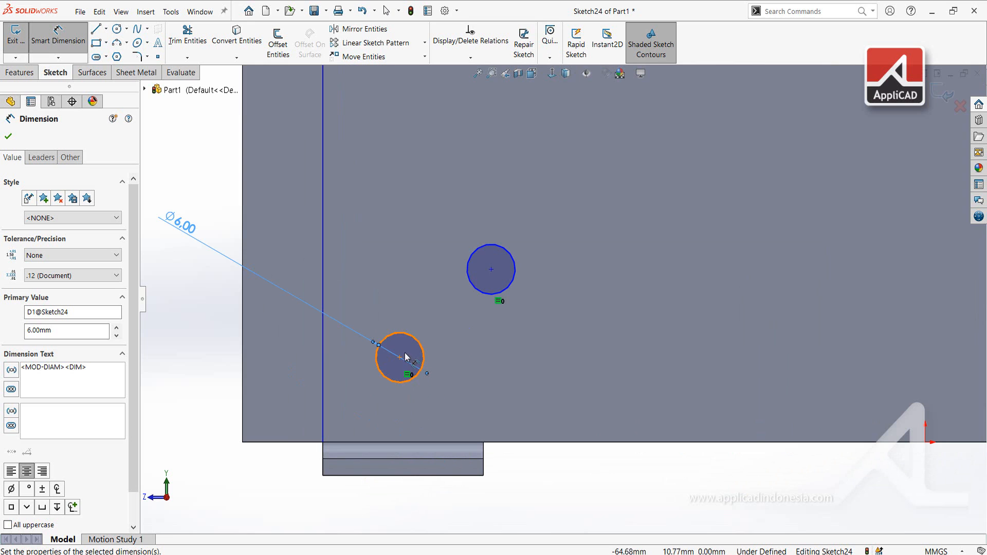
click(401, 358)
click(445, 445)
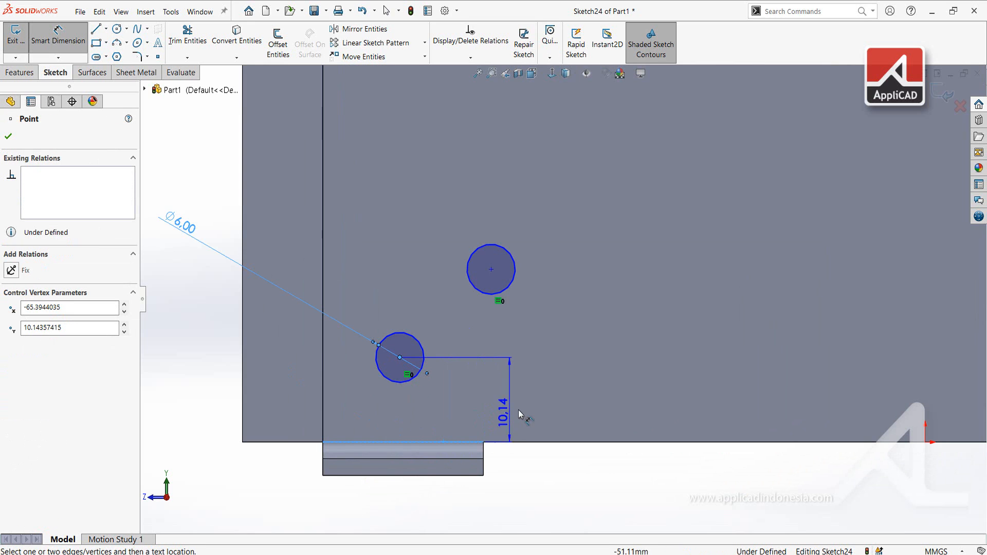
click(530, 401)
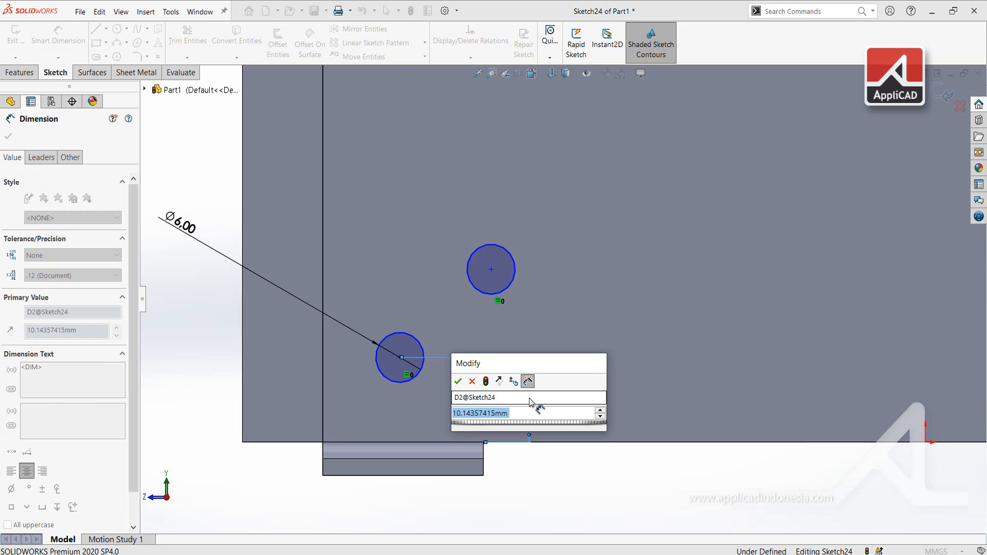
text(5)
key(Return)
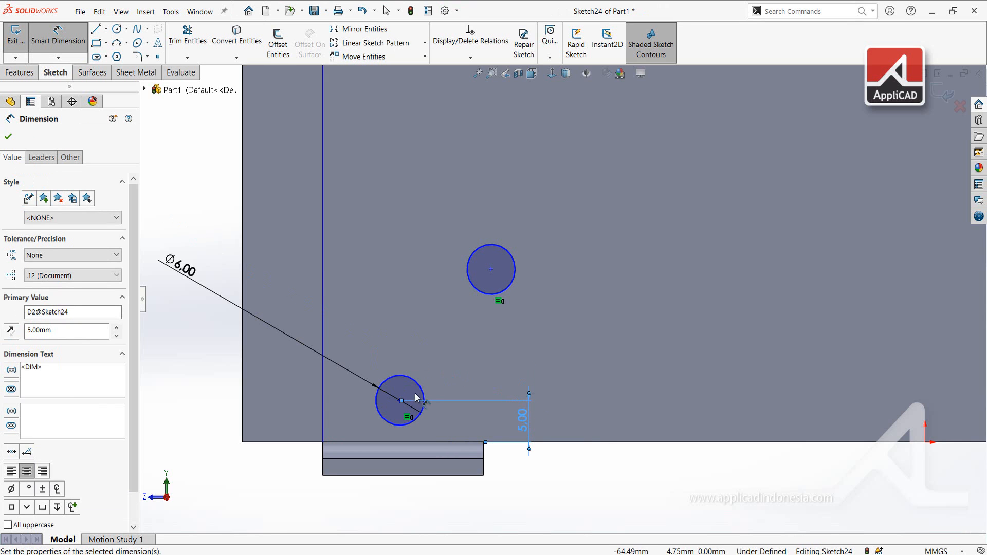
Space the two circle centres 4 mm apart vertically and 6 mm apart horizontally.
click(491, 270)
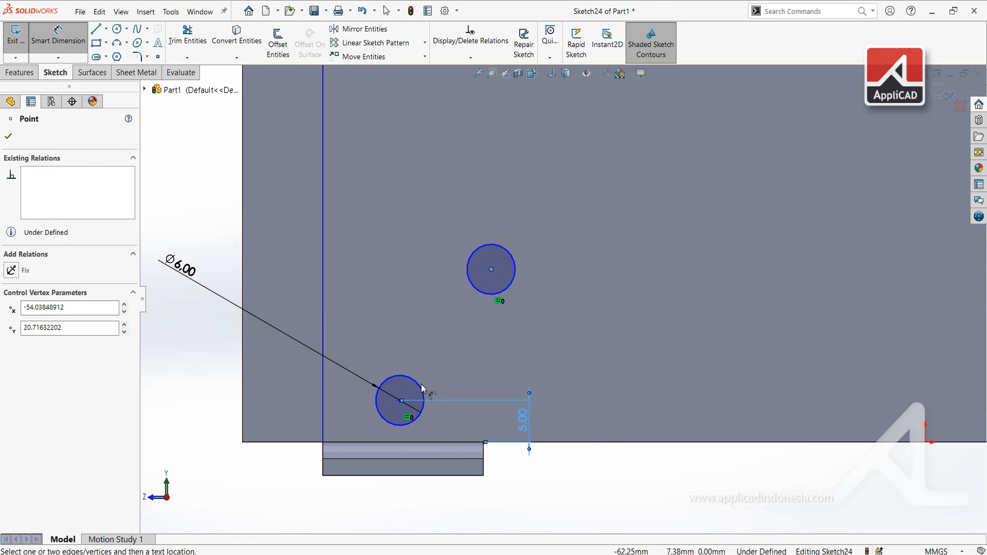
click(400, 401)
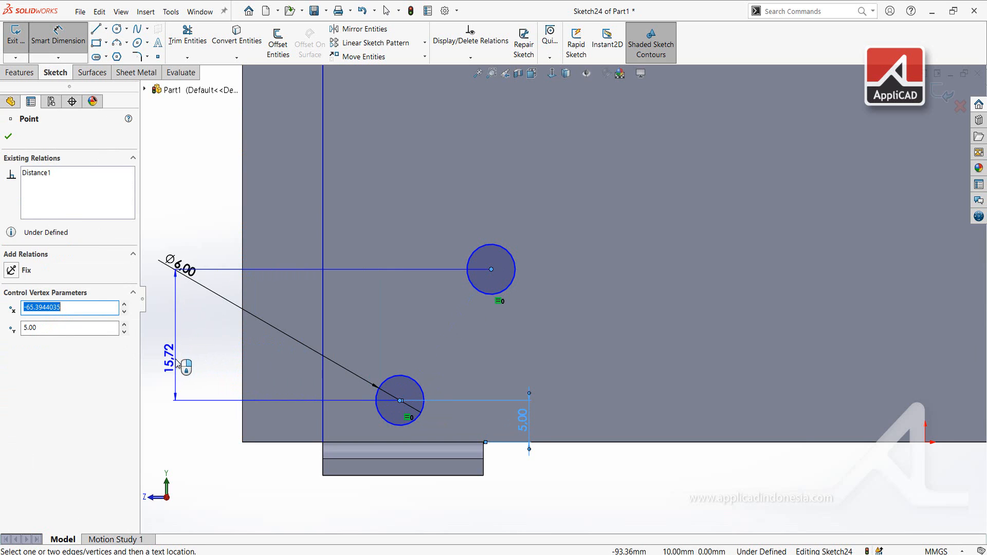
click(195, 355)
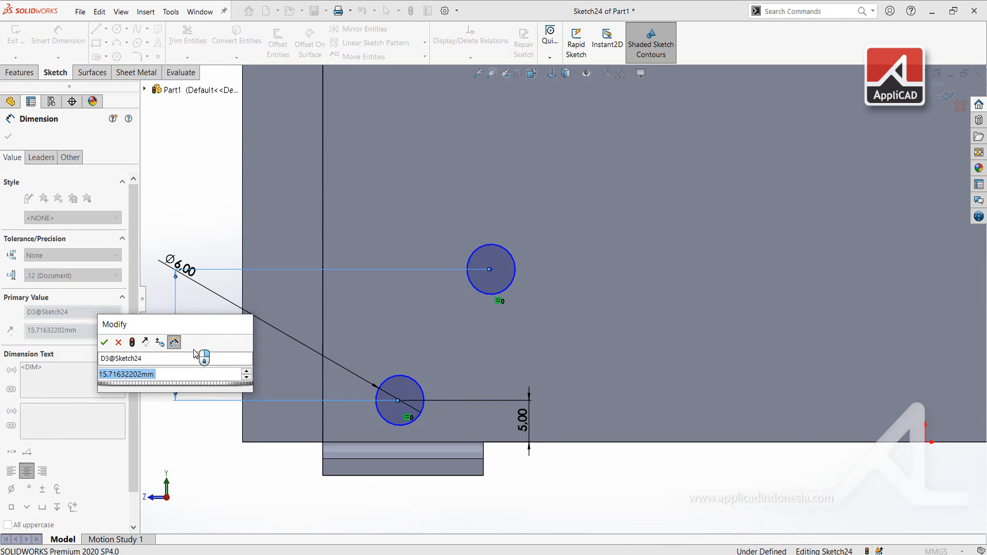
text(4)
key(Return)
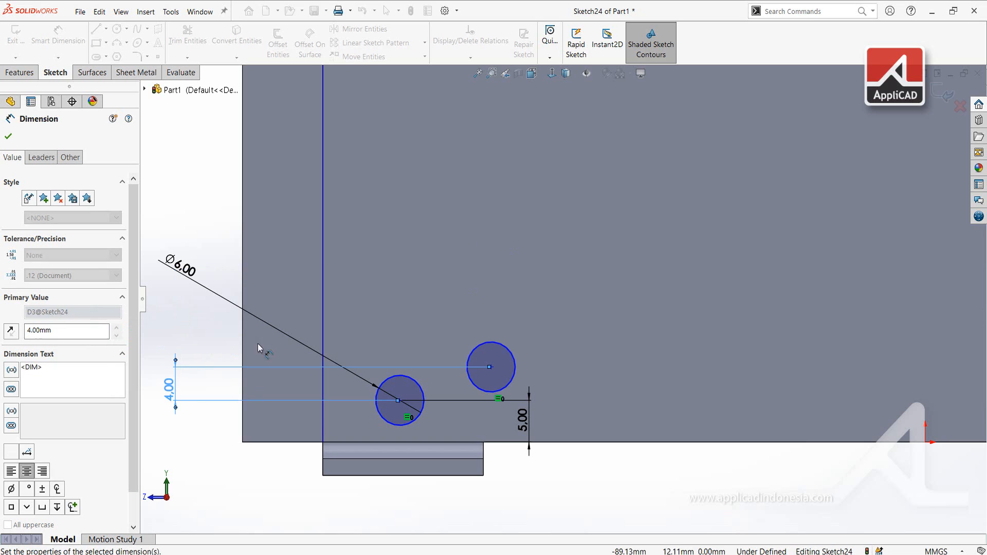
click(400, 402)
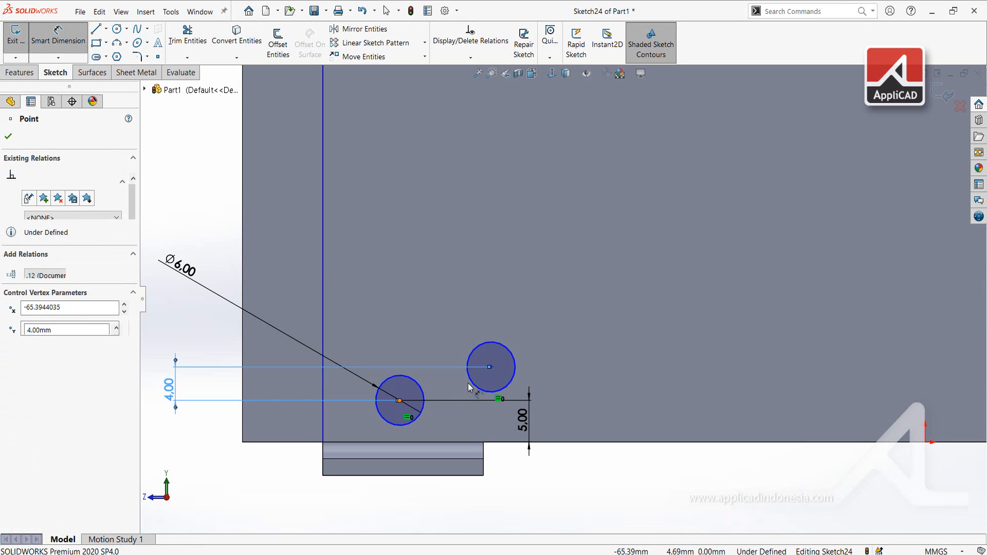
click(490, 367)
click(480, 288)
text(6)
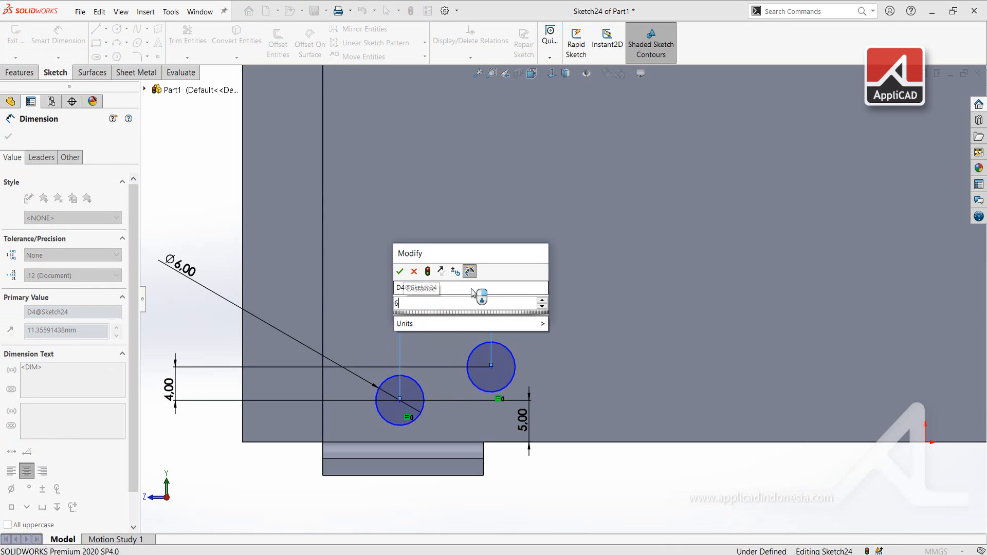
key(Return)
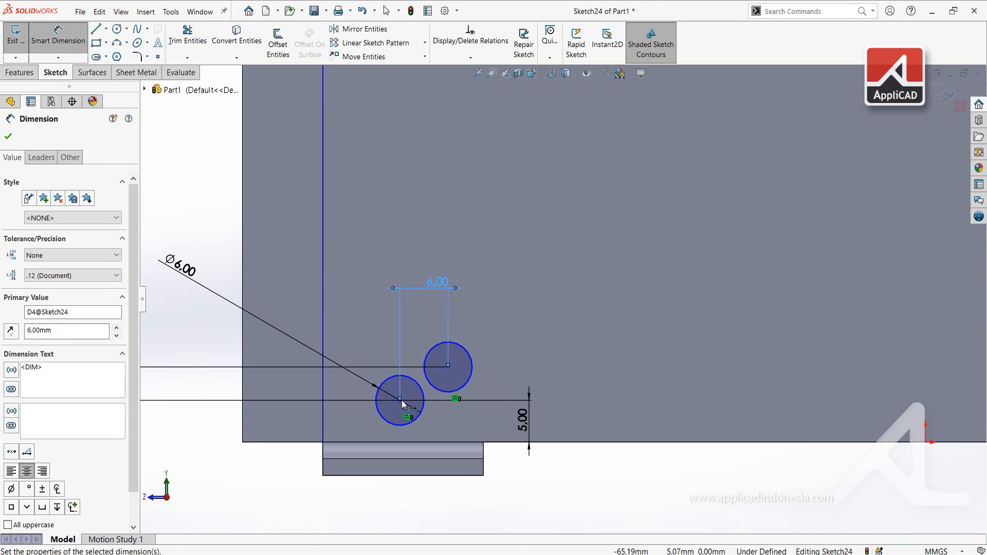
Set the lower circle's centre 6 mm from the composite curve at the end of the side wall.
click(401, 403)
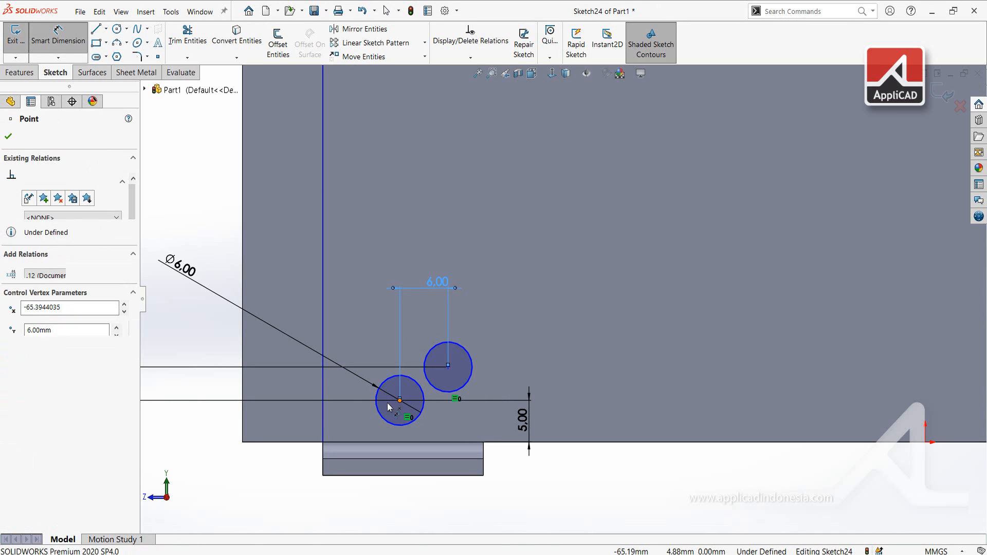
click(323, 411)
click(358, 313)
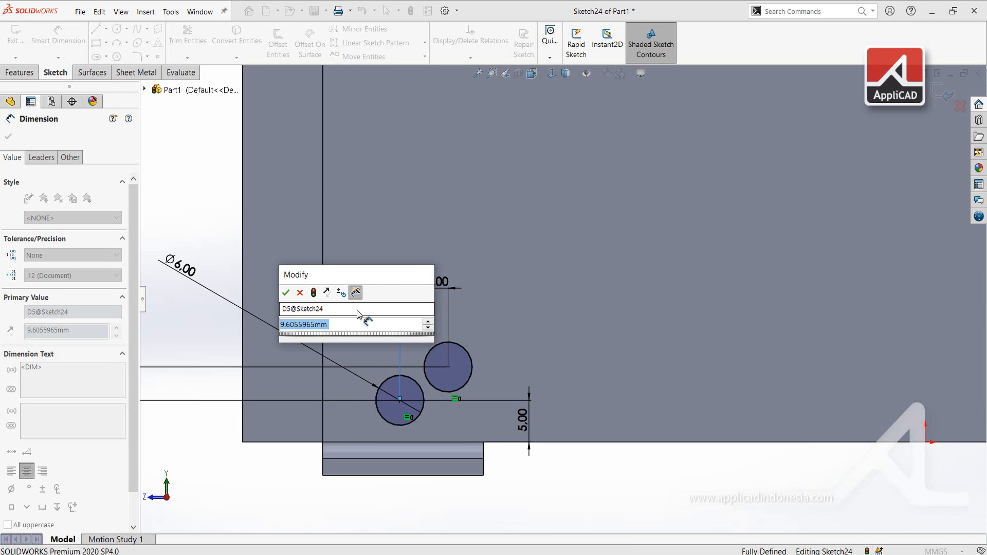
key(Return)
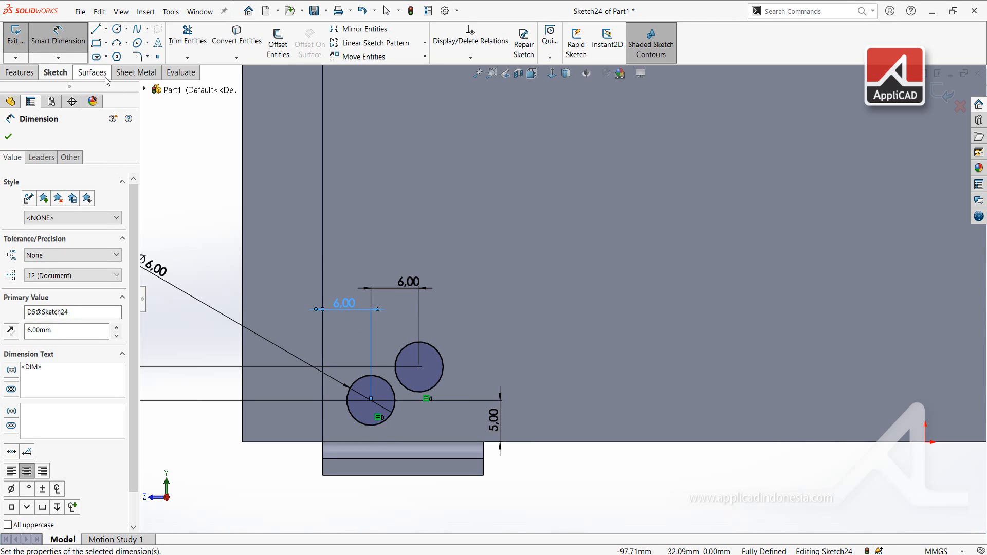
Cut both circles through the side wall with an extruded cut linked to the sheet thickness.
click(136, 73)
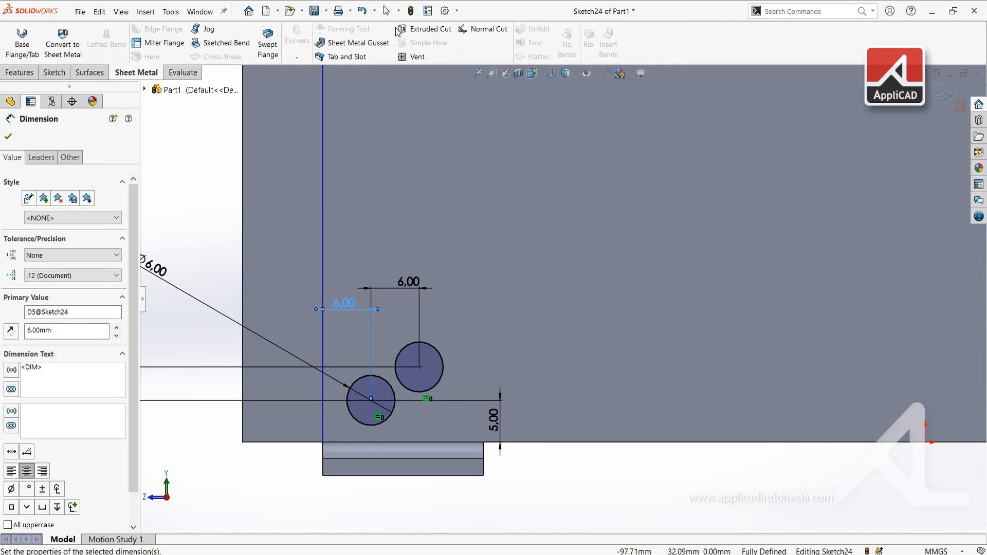
click(425, 29)
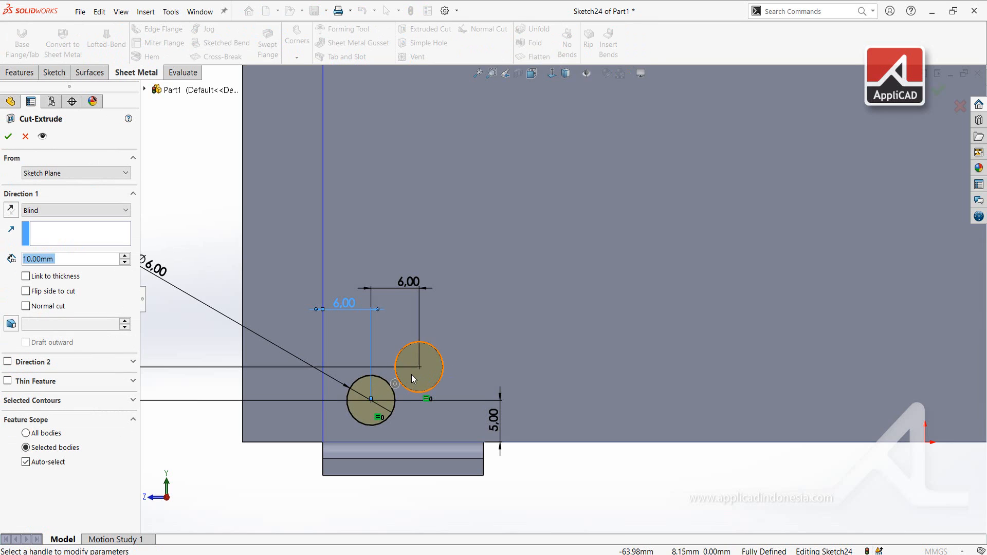
click(27, 277)
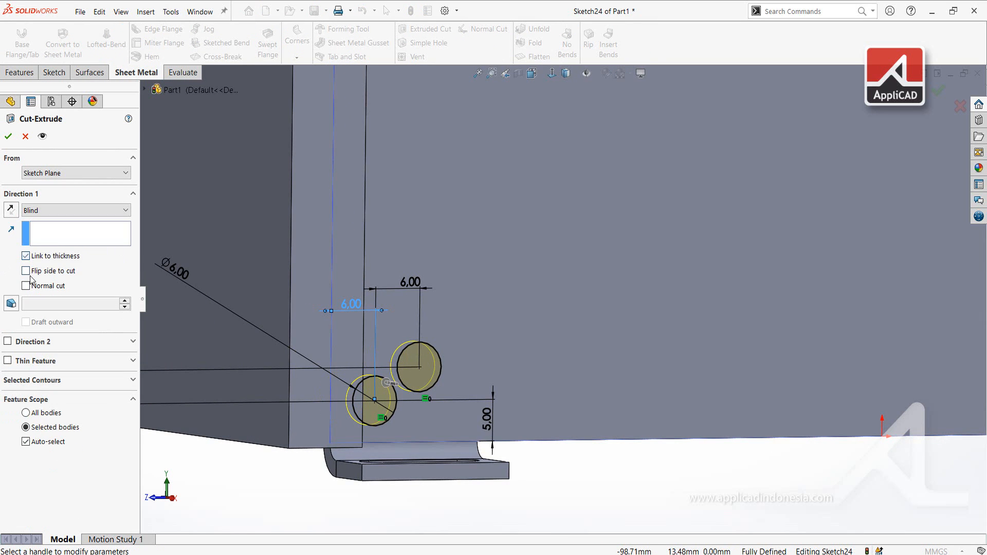
key(Return)
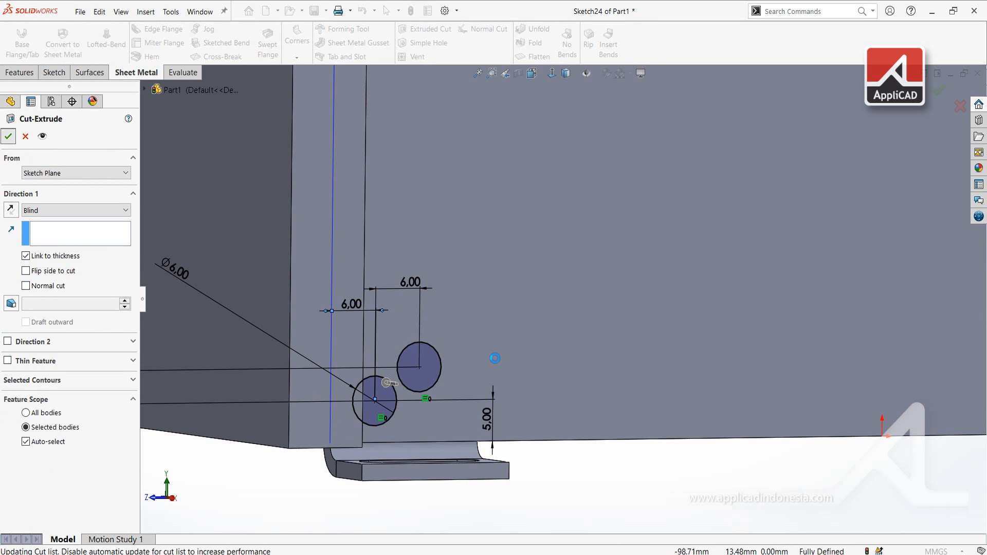
Pattern the two-hole cut along the composite rim curve with 71 equally spaced instances, using Transform curve and Tangent to curve.
middle_drag(495, 362, 468, 366)
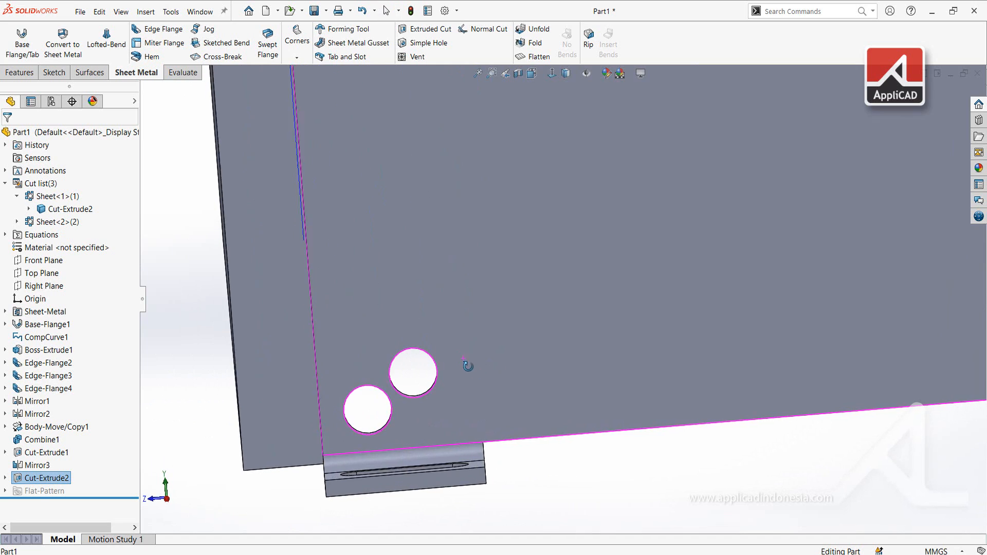
scroll(478, 355, up, 7)
mouse_move(524, 312)
middle_down()
mouse_move(512, 301)
mouse_move(523, 311)
middle_up()
key(Escape)
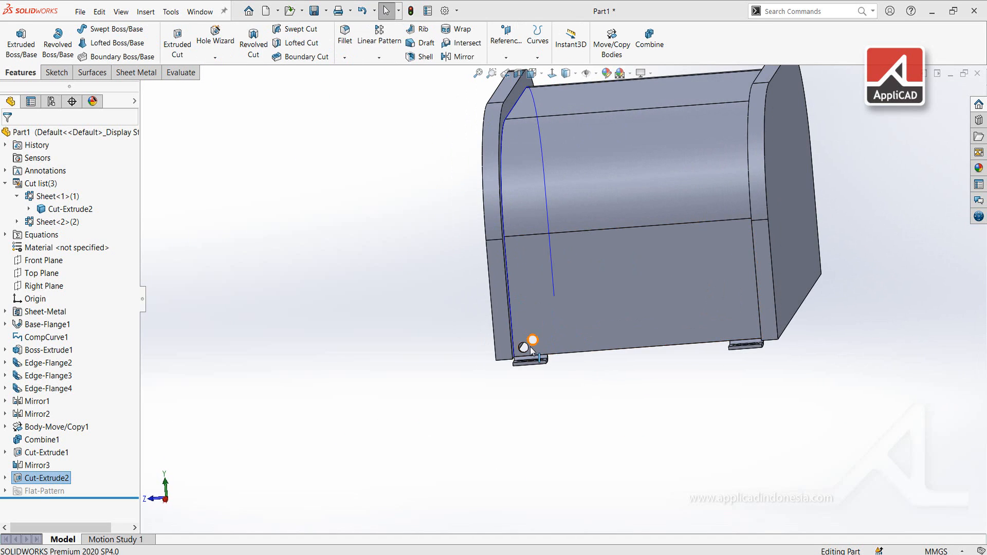
scroll(530, 351, down, 2)
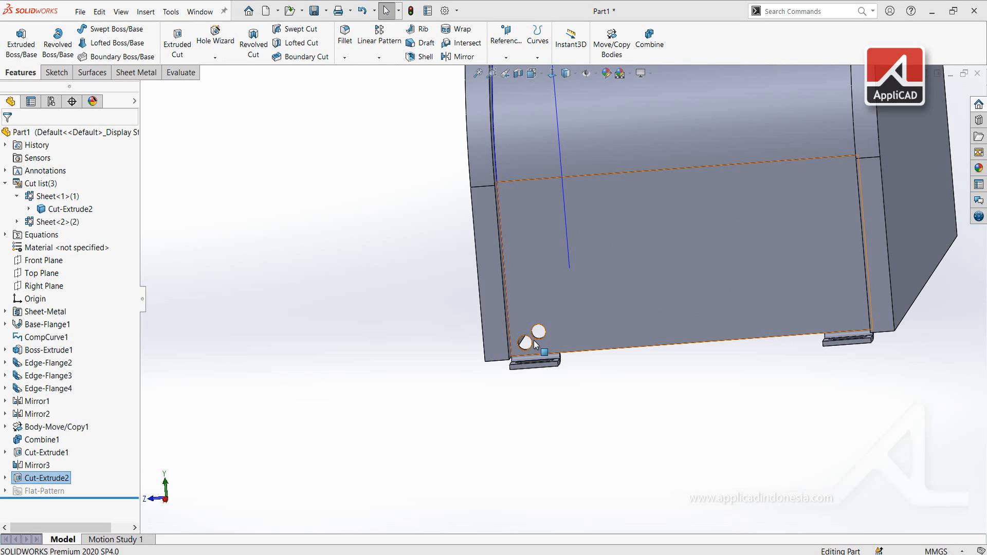
scroll(536, 345, up, 2)
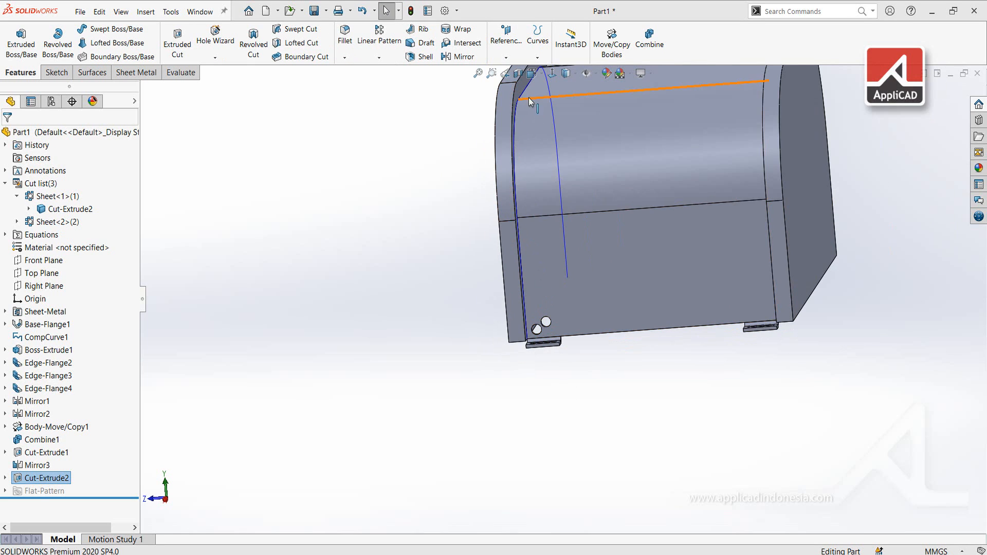
scroll(545, 197, up, 3)
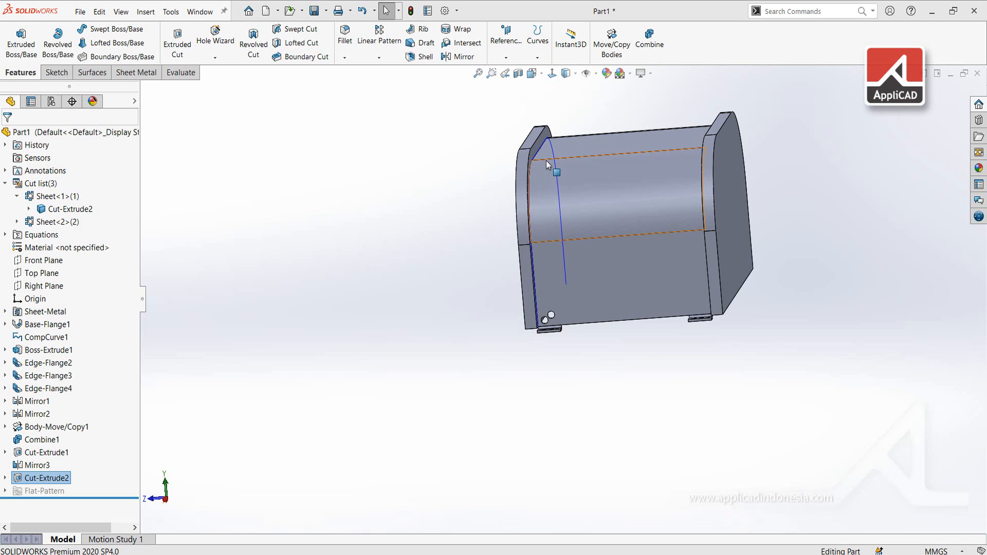
scroll(555, 159, down, 1)
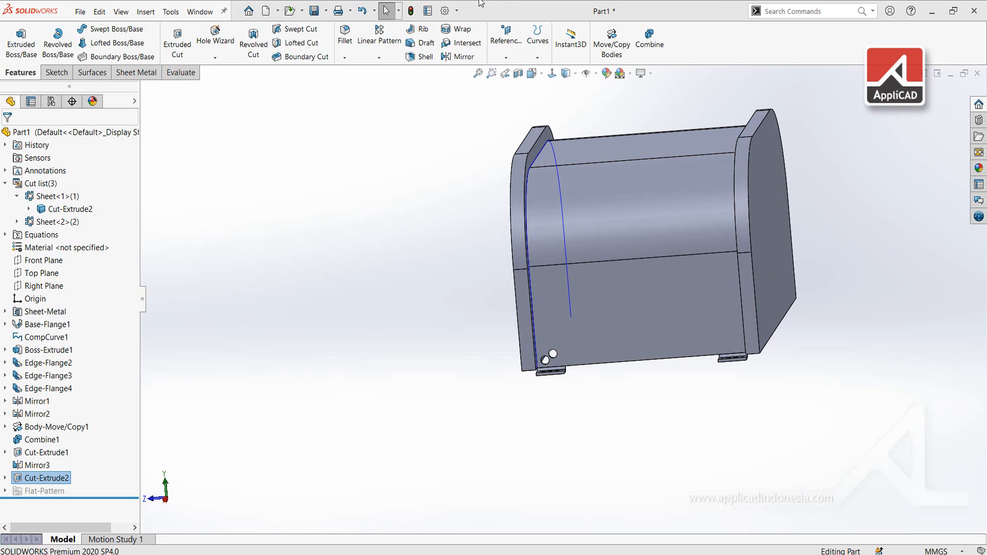
click(379, 57)
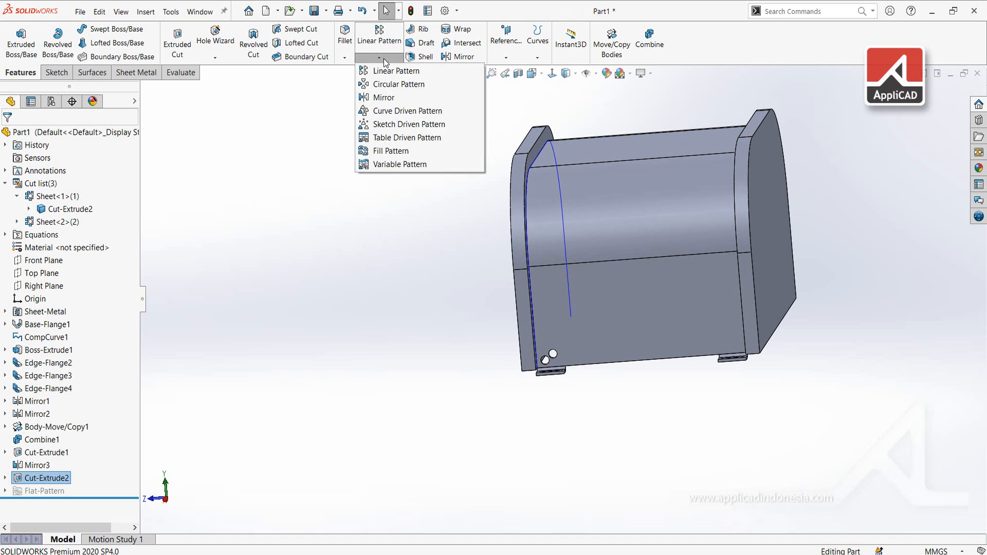
click(378, 112)
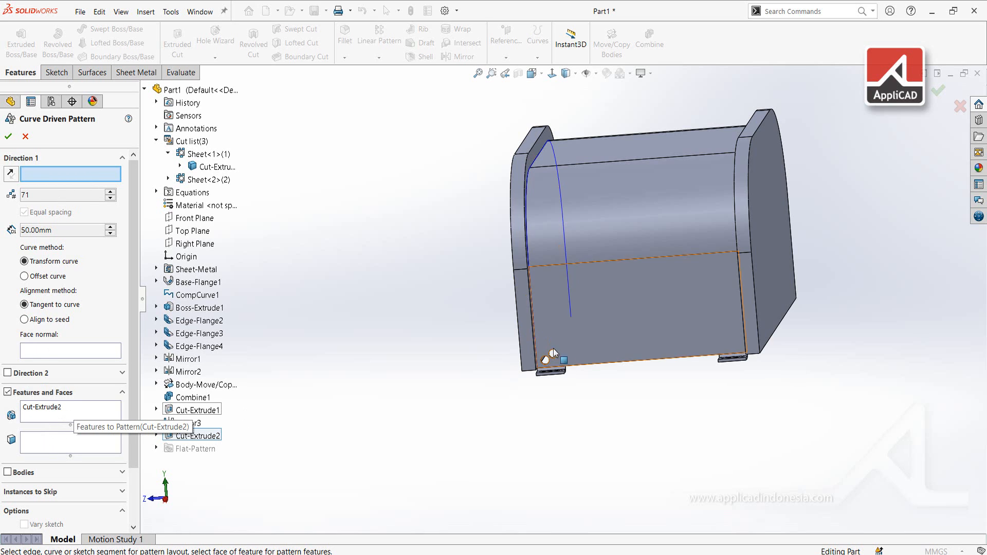
scroll(544, 353, down, 4)
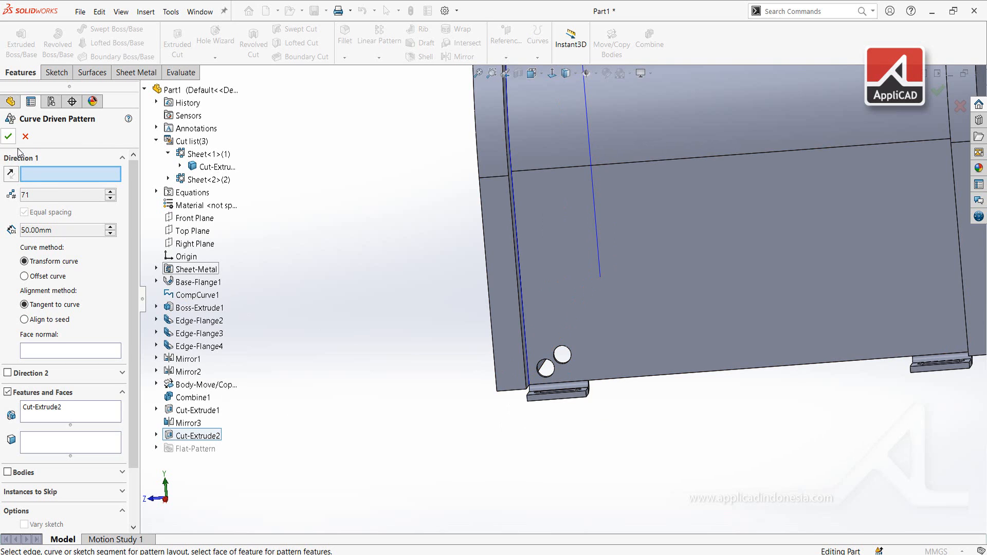
click(193, 296)
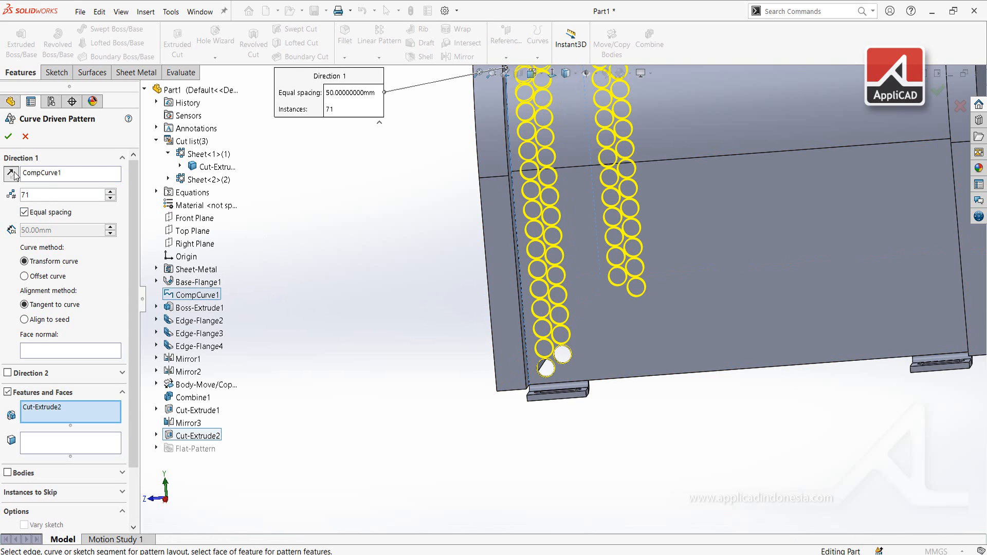
scroll(513, 193, up, 3)
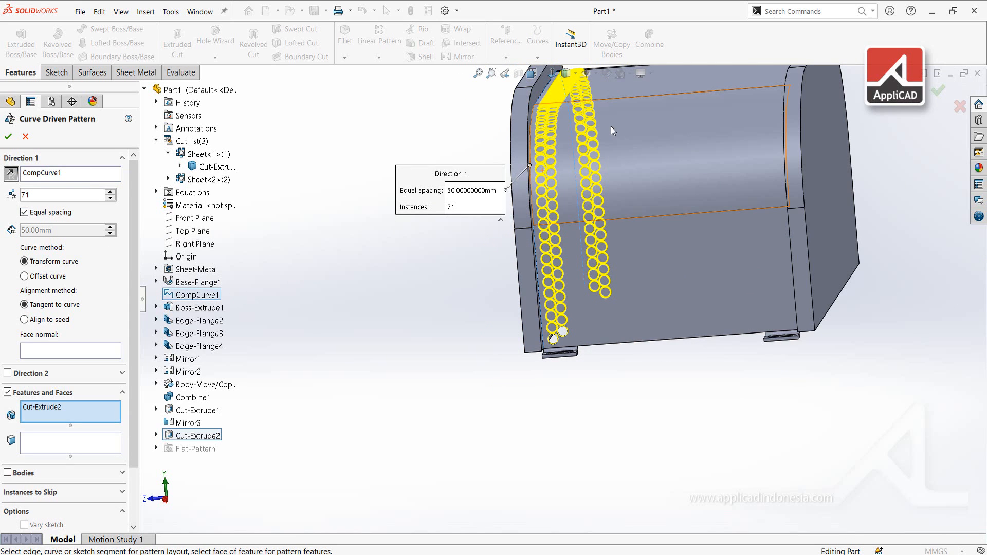
scroll(573, 108, down, 2)
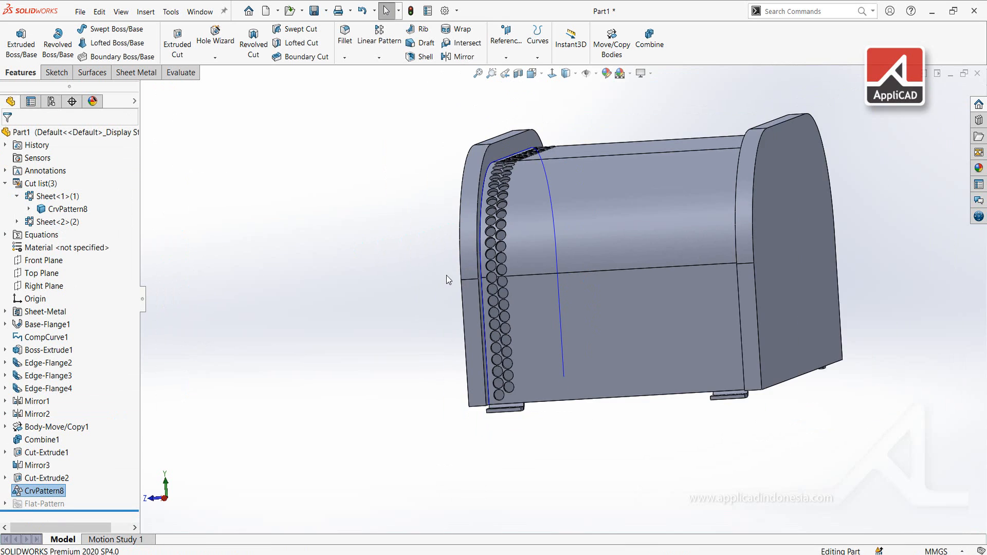
Chamfer the outer rim edge of the end plate beside the perforations by 8 mm at 45 degrees.
middle_drag(447, 278, 535, 295)
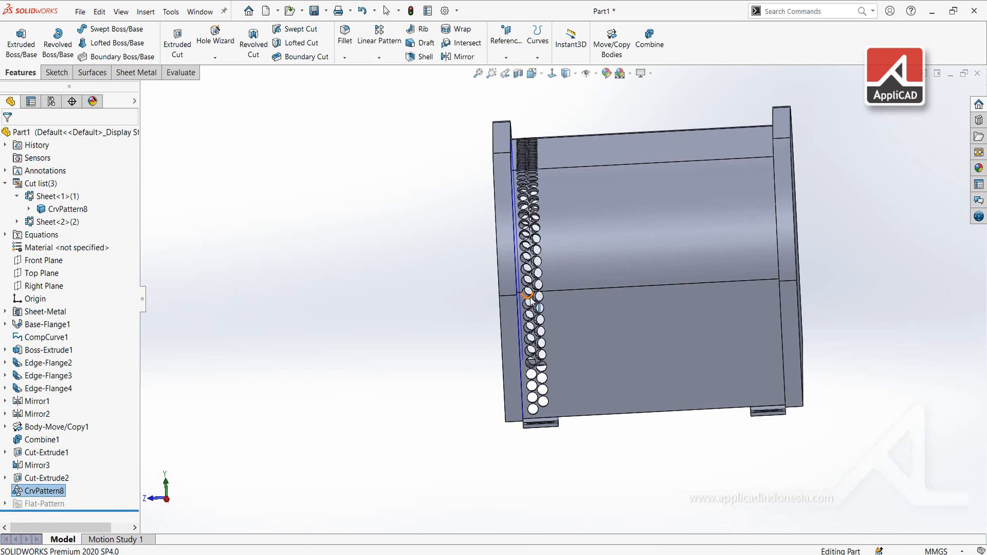
middle_drag(561, 264, 595, 272)
scroll(567, 257, down, 3)
click(345, 57)
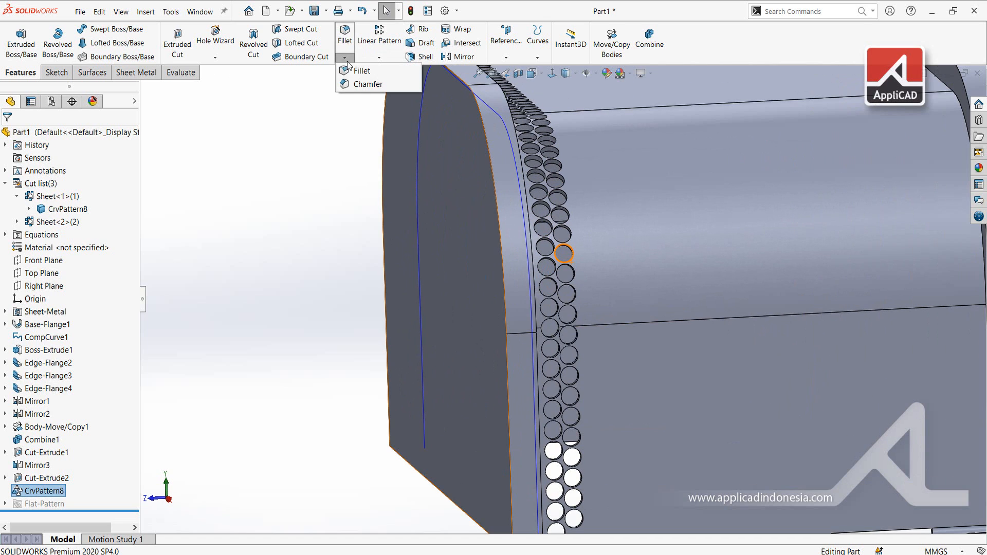
click(365, 84)
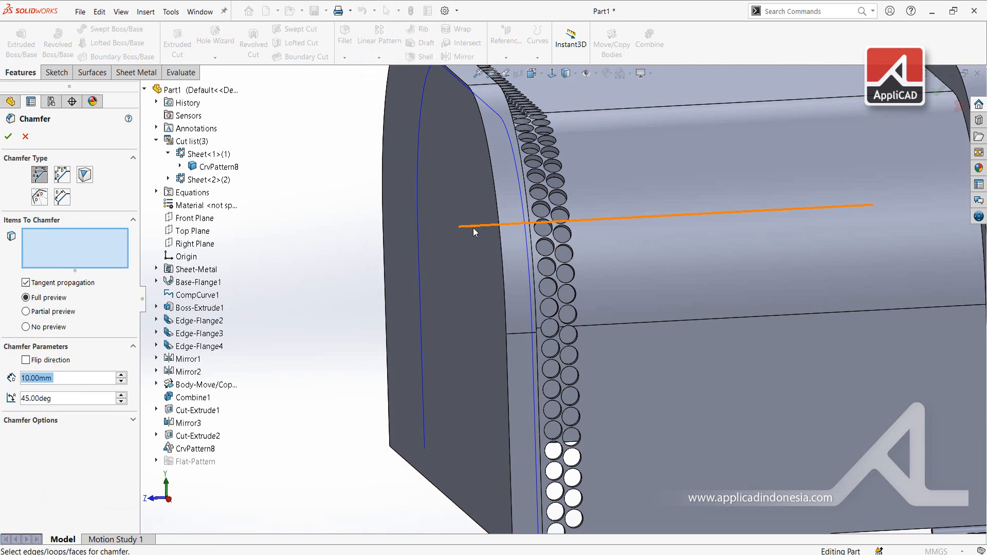
click(495, 193)
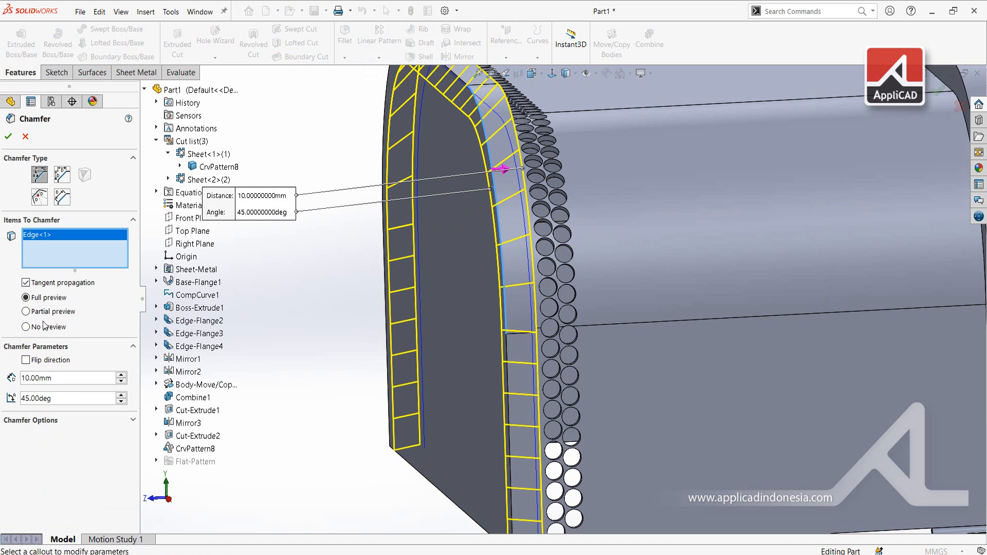
double_click(59, 377)
text(8)
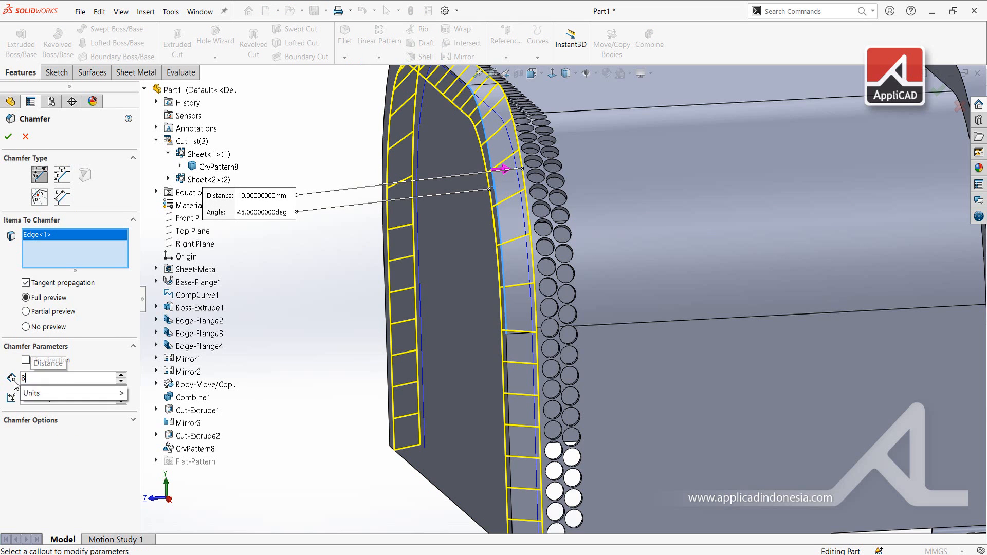
key(Return)
scroll(576, 308, up, 3)
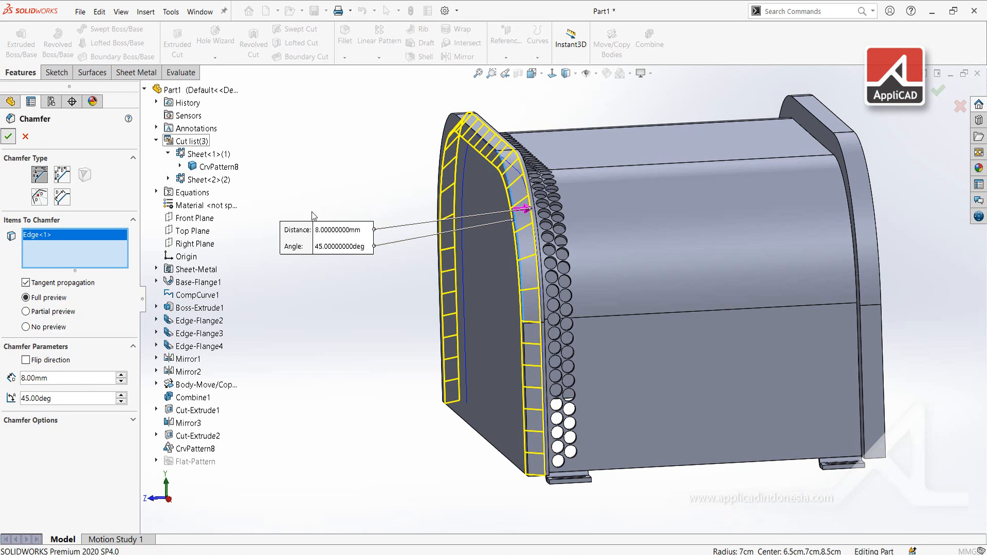
key(Return)
Chamfer the opposite end plate's outer rim edge by 8 mm at 45 degrees and hide the composite curve.
click(344, 58)
click(345, 84)
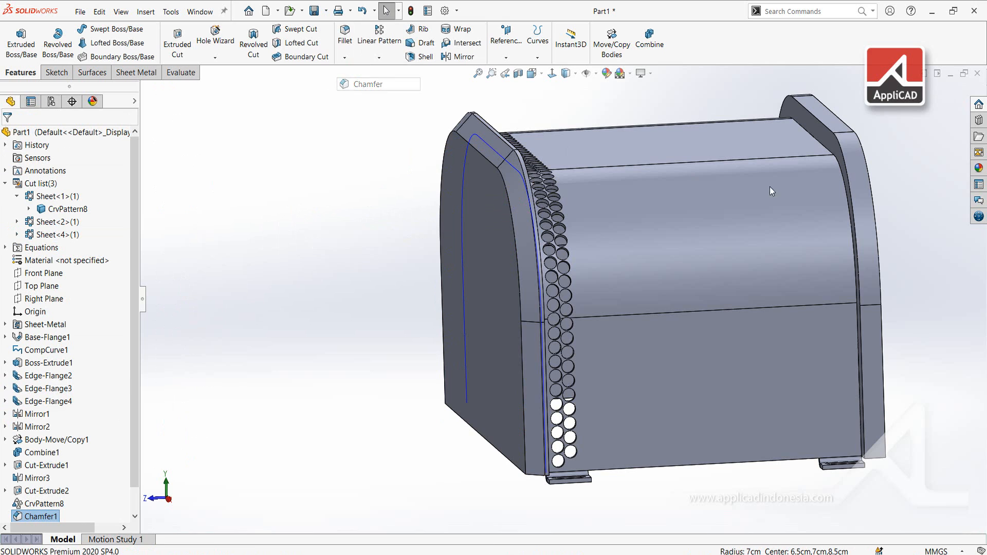
click(868, 155)
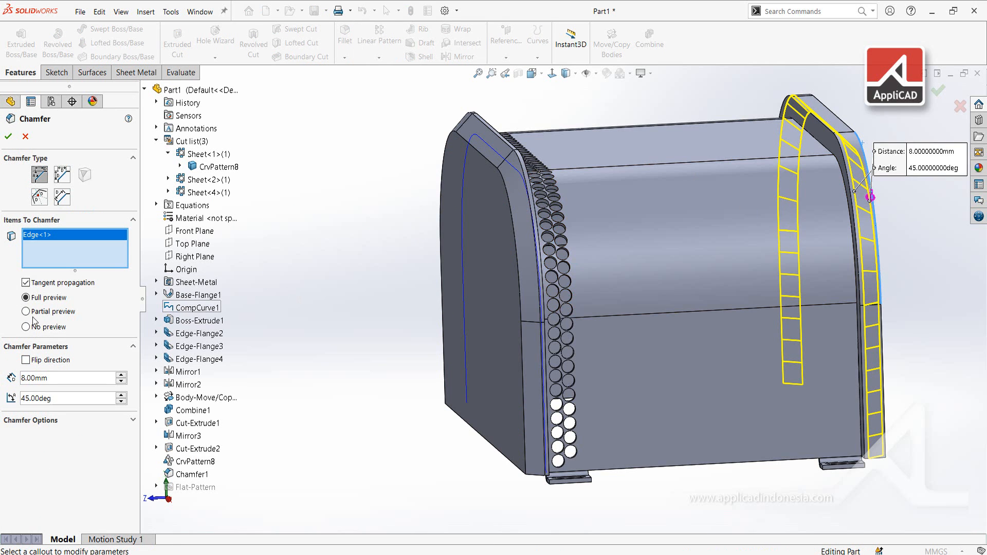
key(Return)
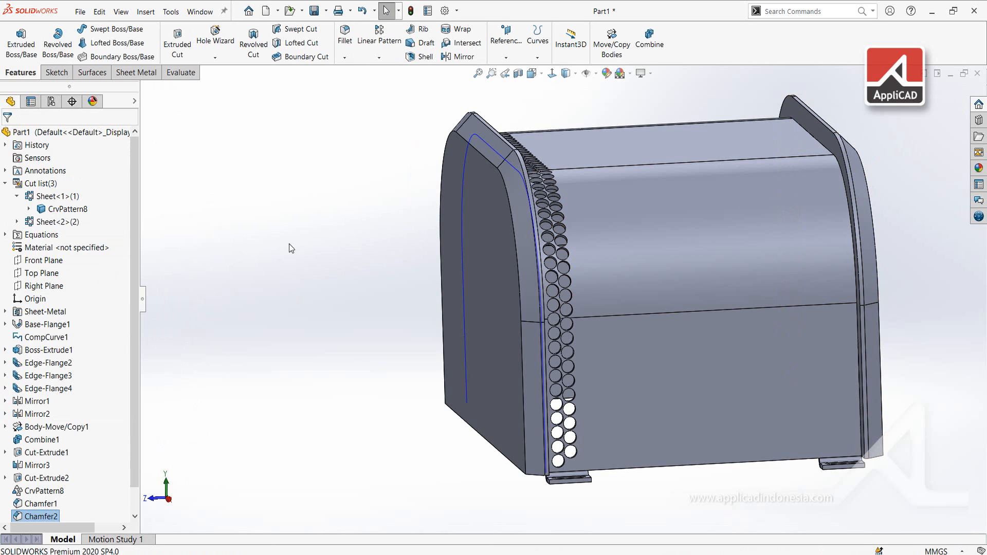
click(490, 148)
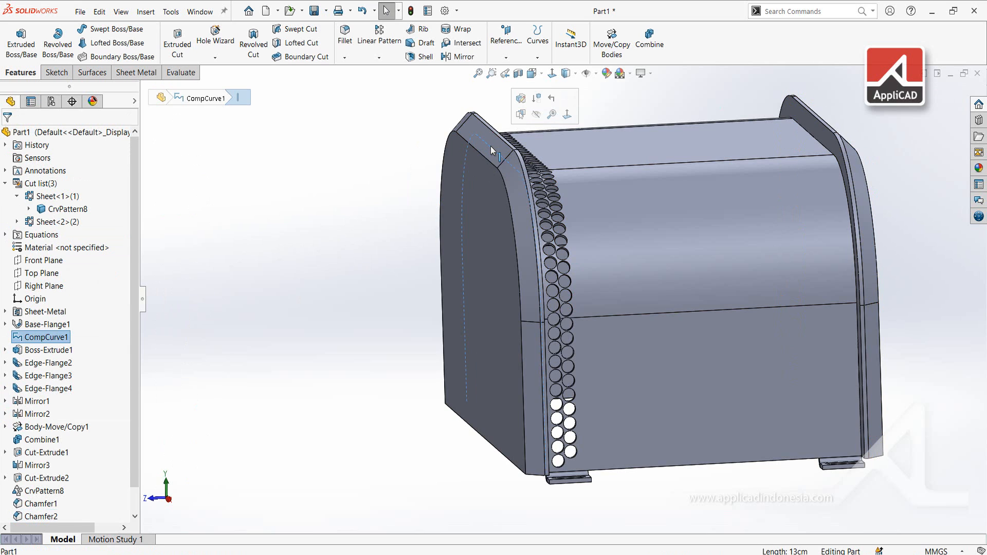
click(536, 115)
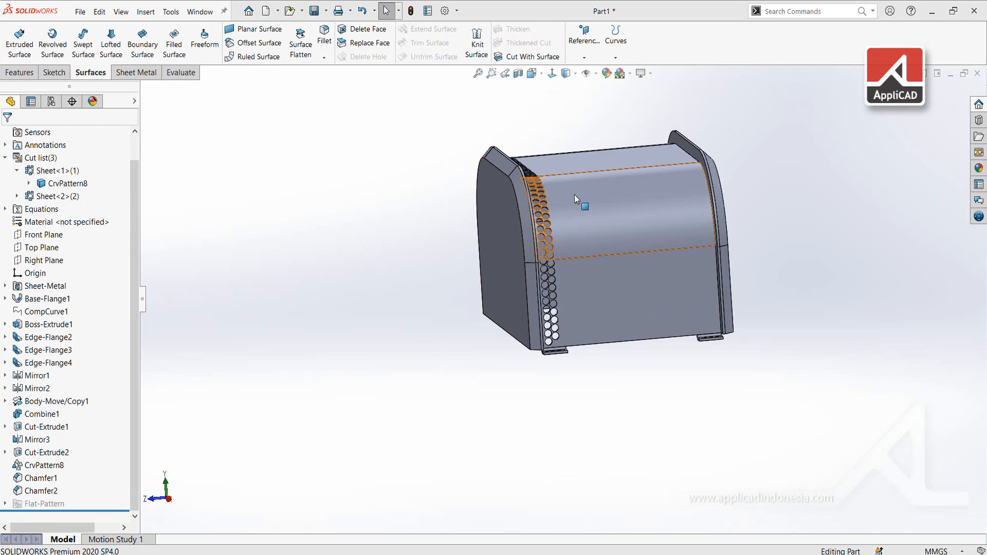
Select the faces of the half-round cut and the lowest full hole on the far wall's tab bend for Delete Face.
key(Up)
key(Up)
key(Up)
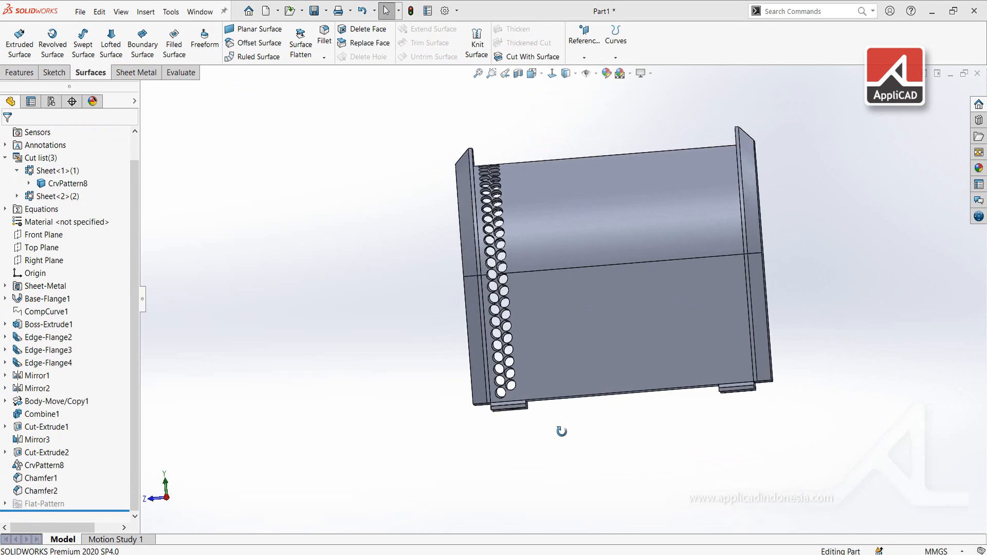
scroll(557, 442, down, 5)
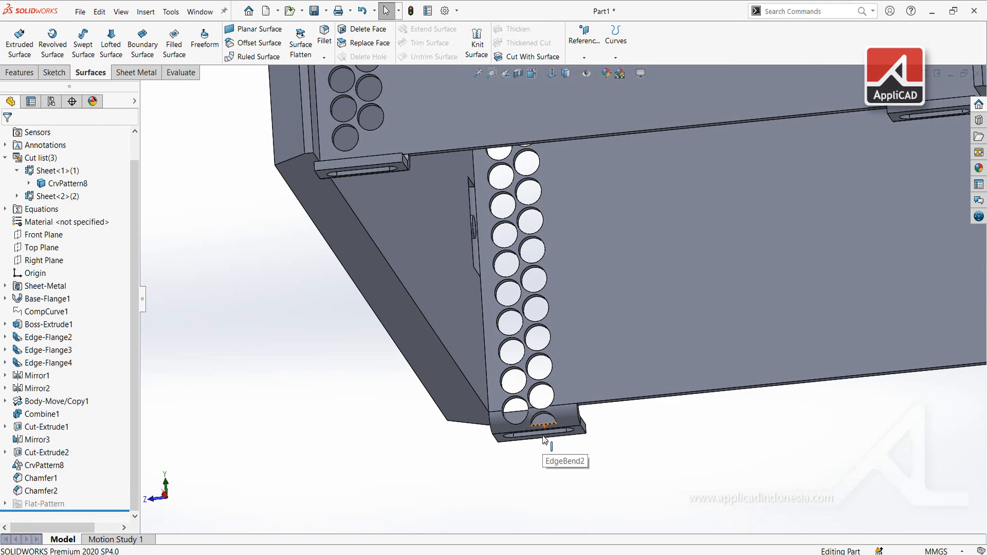
middle_drag(540, 433, 530, 375)
scroll(529, 366, down, 6)
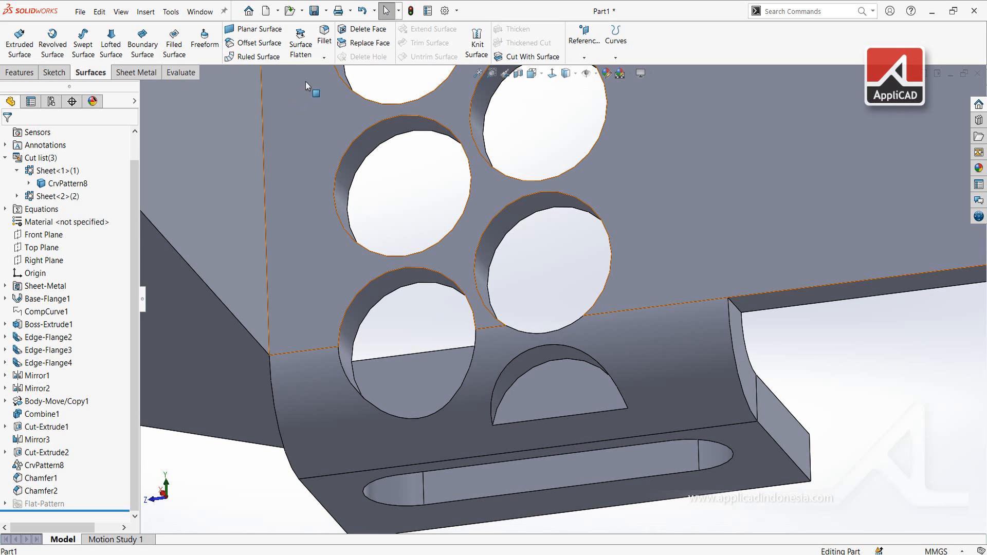
click(134, 74)
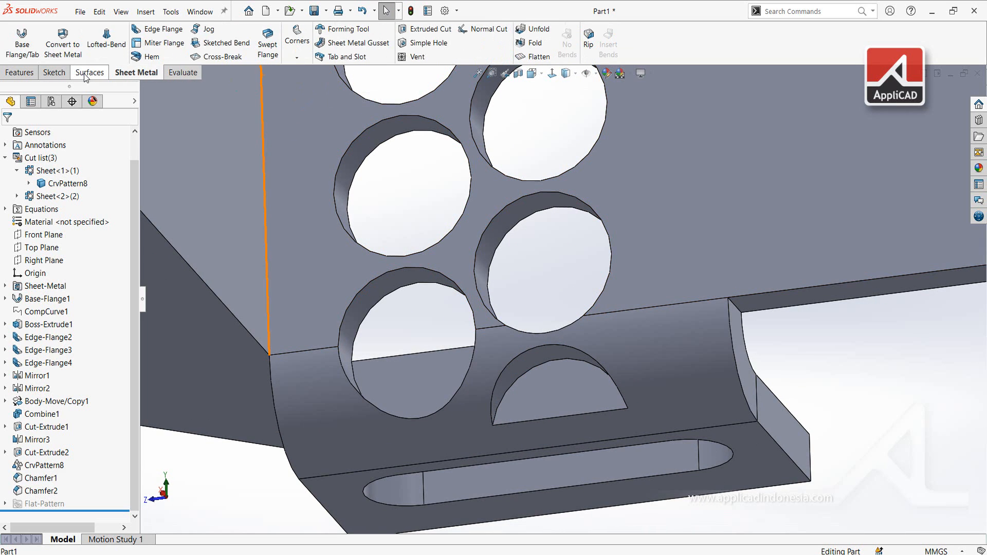
click(89, 72)
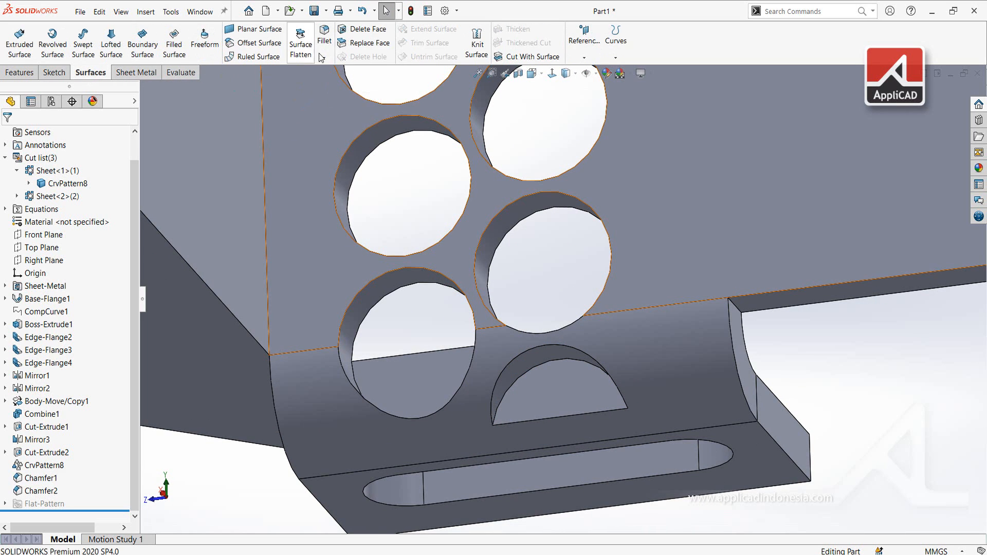
click(345, 32)
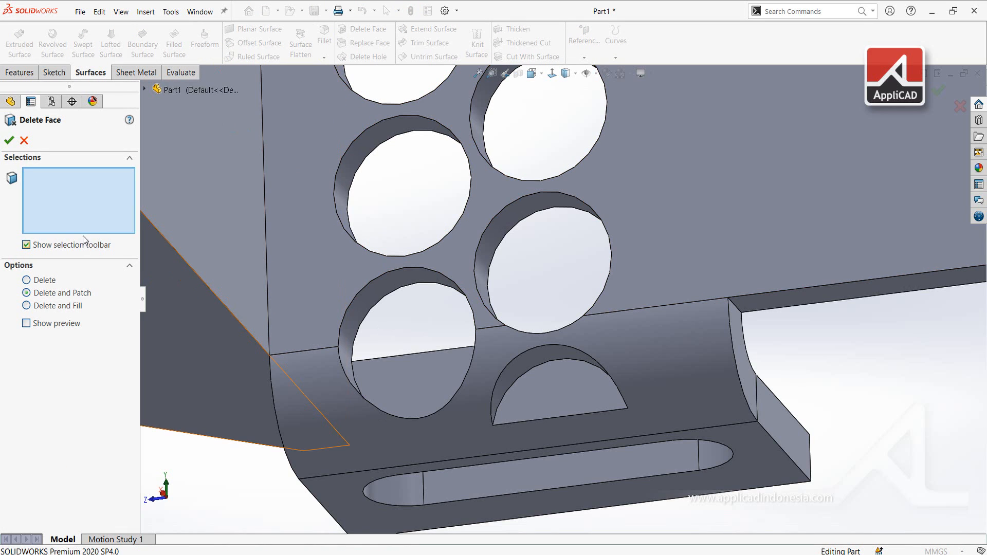
click(581, 399)
click(553, 354)
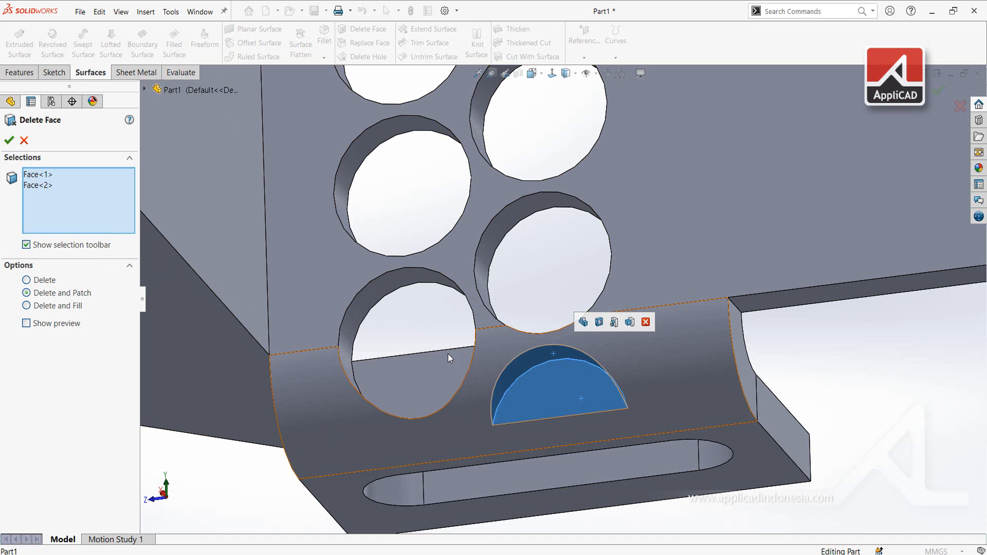
click(407, 376)
click(355, 304)
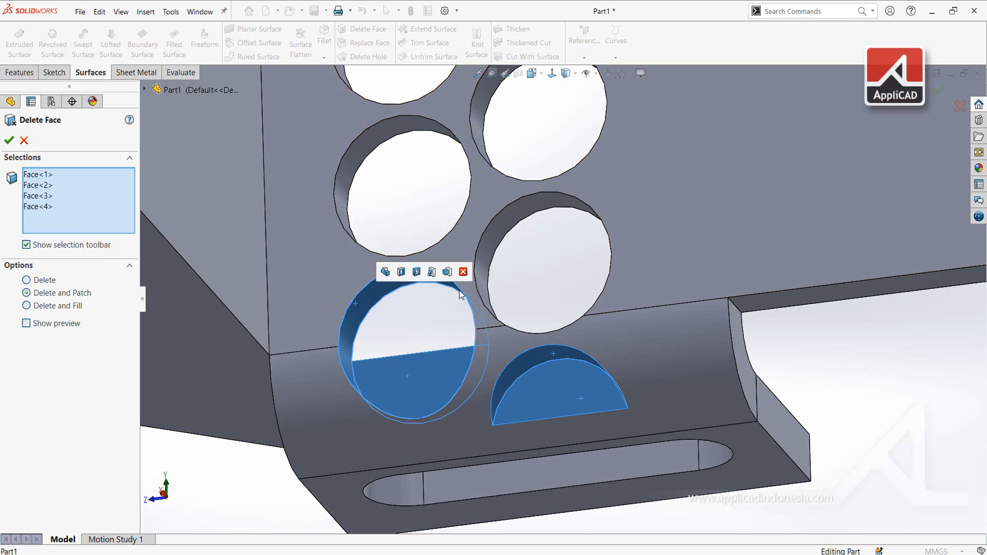
Add the faces of the hole slightly overlapping the tab bend to the selection and remove all selected faces with Delete and Patch.
mouse_move(537, 310)
middle_down()
mouse_move(546, 327)
mouse_move(542, 312)
middle_up()
scroll(542, 311, up, 5)
scroll(396, 157, down, 2)
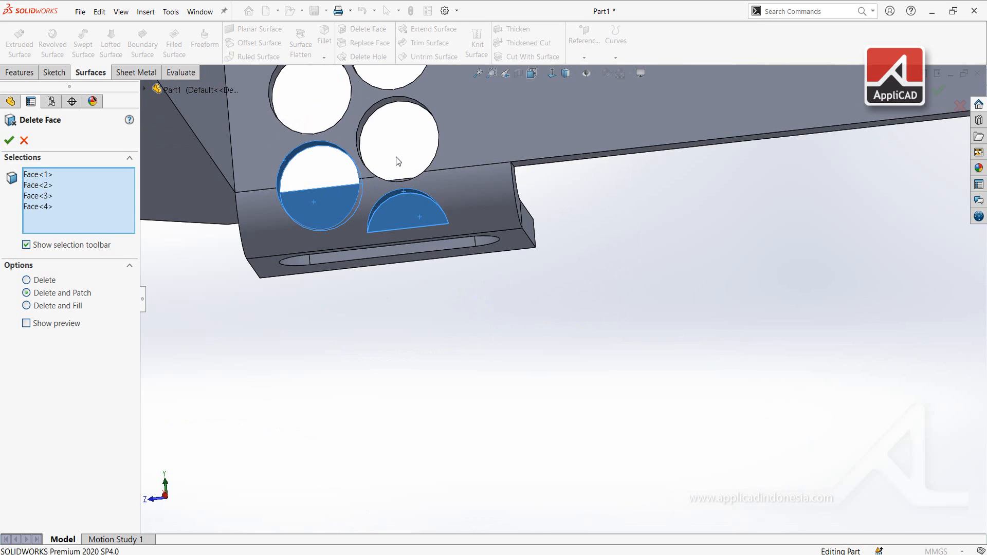
scroll(393, 160, down, 1)
scroll(404, 187, down, 2)
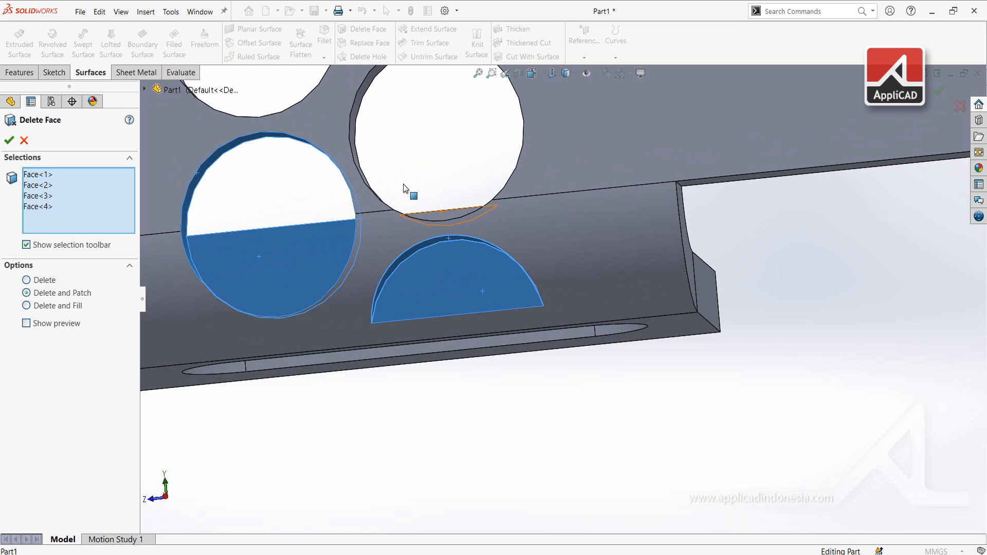
click(434, 216)
middle_drag(405, 202, 386, 199)
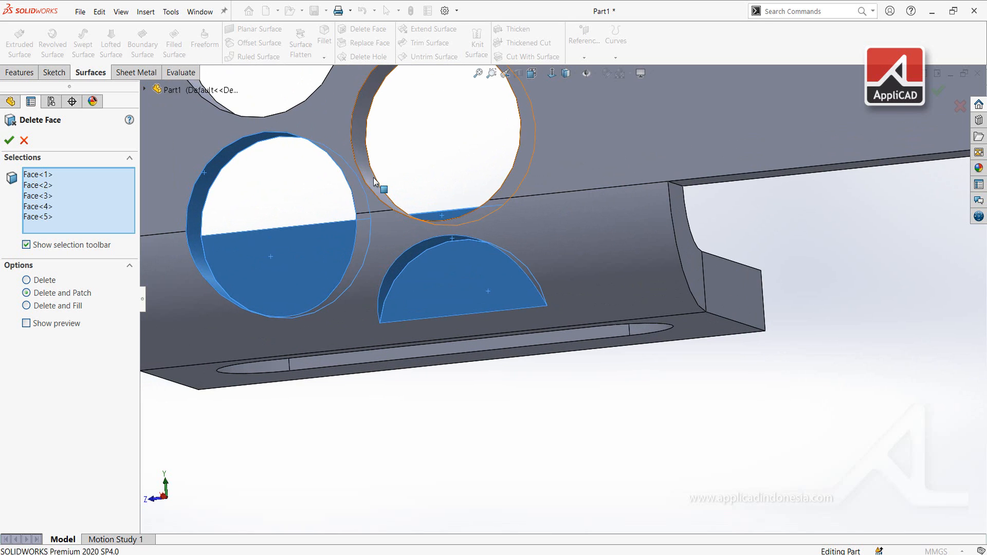
click(369, 178)
scroll(369, 181, up, 2)
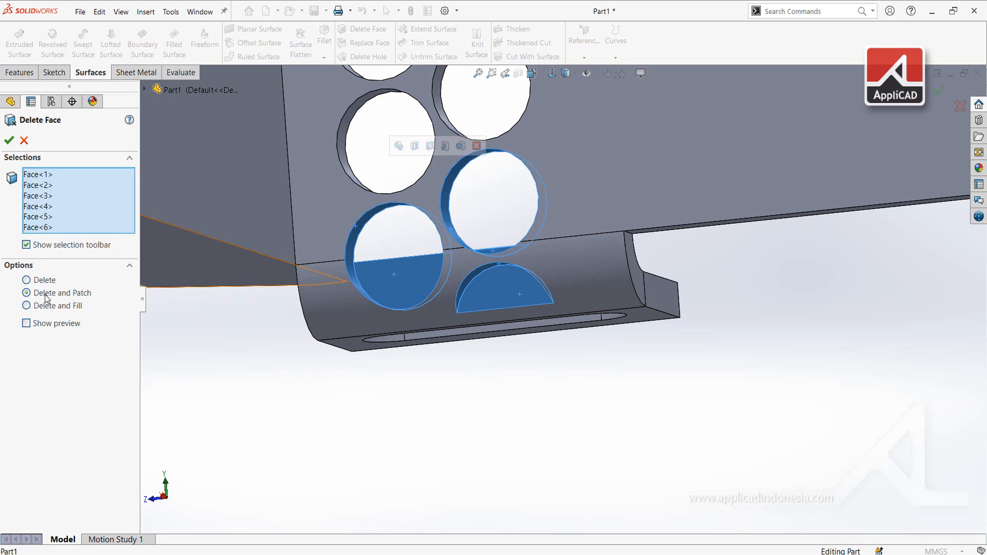
click(9, 140)
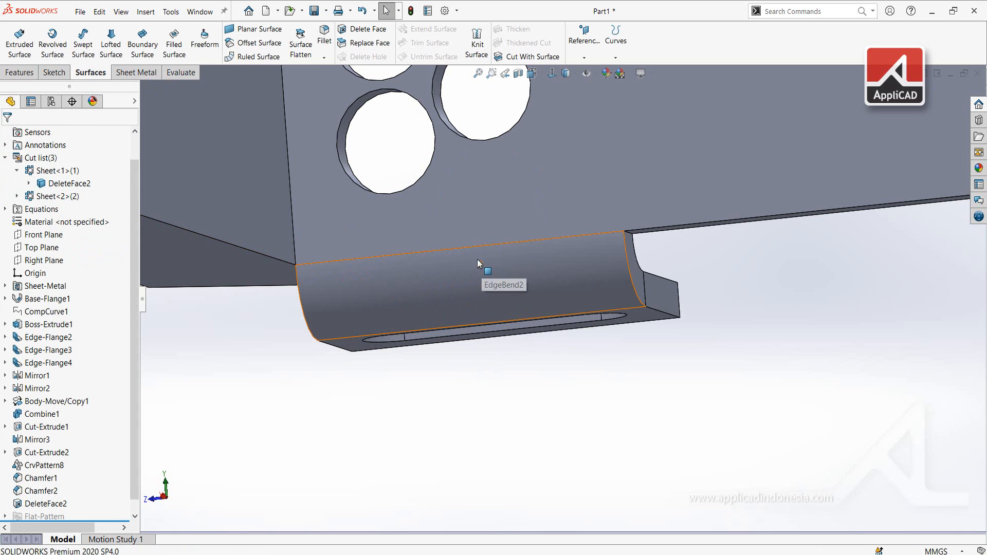
Start a linear pattern with the lower straight edge of the perforated wall as Direction 1.
middle_drag(480, 264, 519, 236)
scroll(529, 241, down, 2)
scroll(514, 252, up, 5)
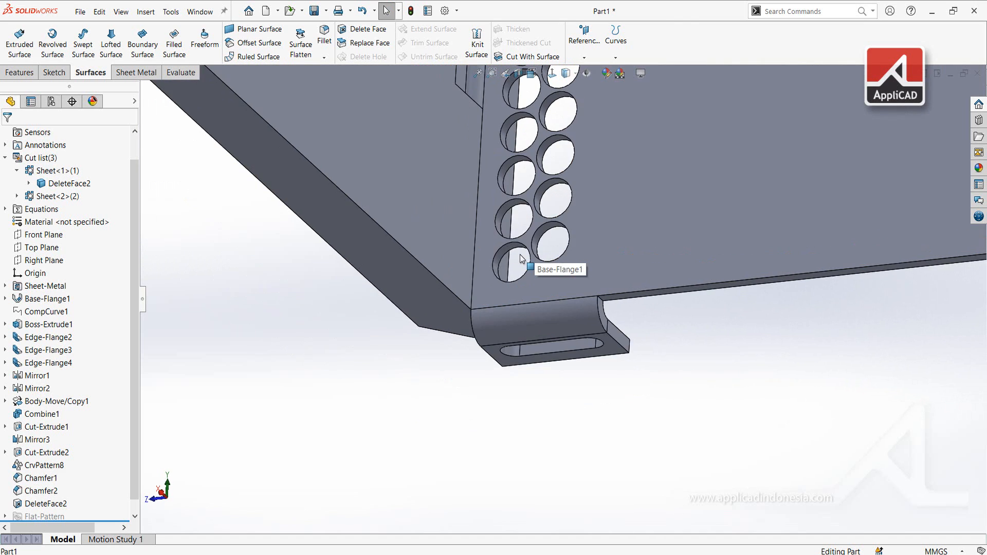
scroll(520, 255, up, 6)
middle_drag(520, 254, 559, 371)
scroll(569, 246, down, 2)
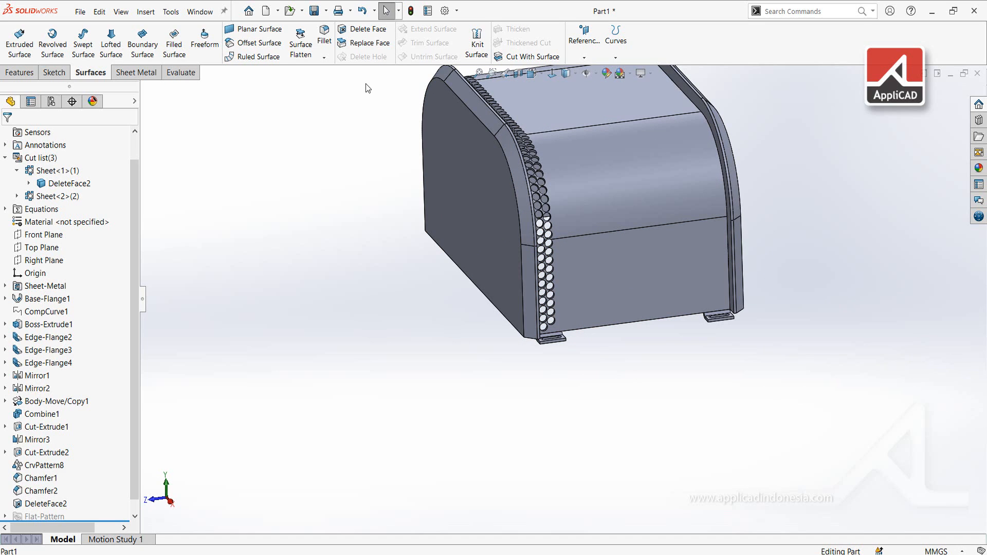
click(55, 73)
click(7, 74)
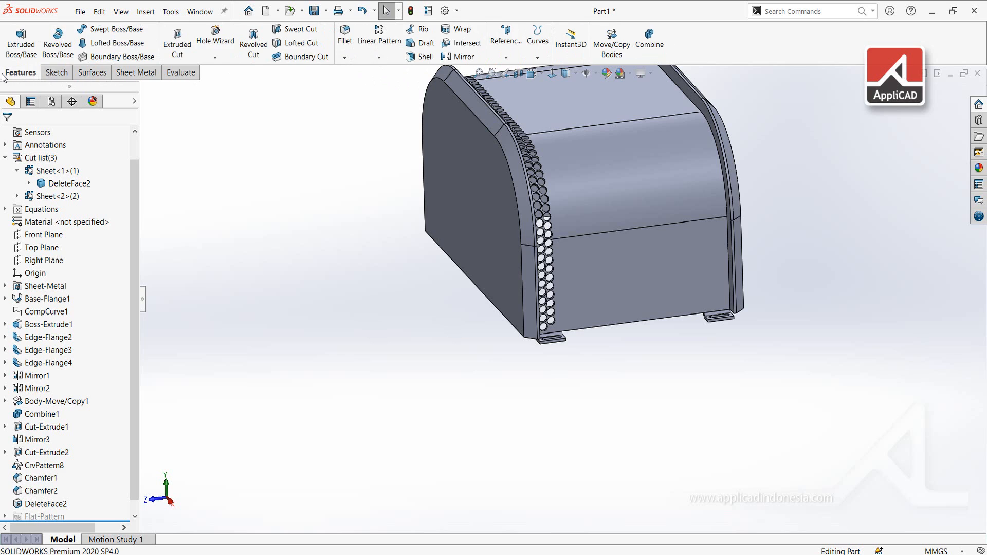
click(378, 57)
click(392, 79)
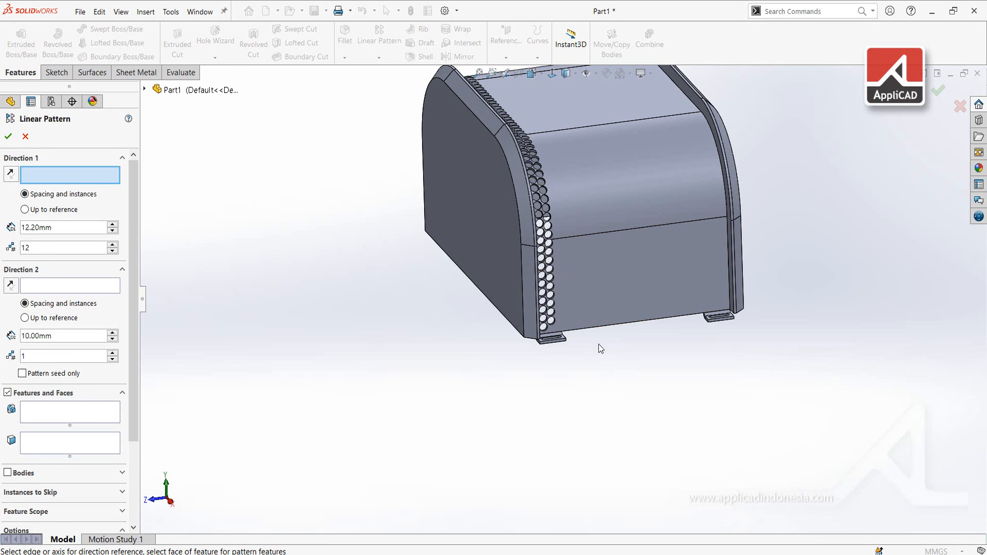
click(599, 329)
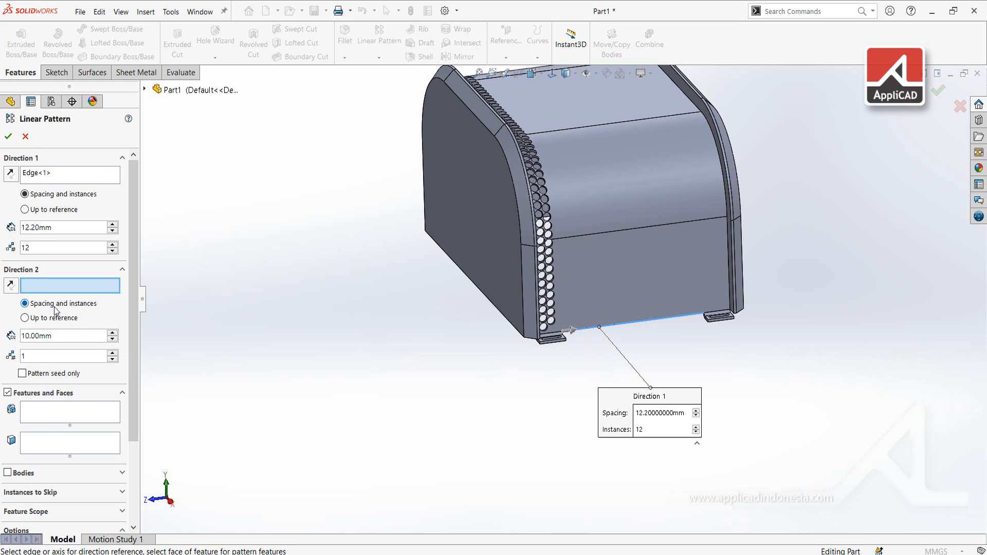
Choose the two-hole cut Cut-Extrude2 and its curve pattern CrvPattern8 as the features to pattern.
click(46, 414)
scroll(572, 342, up, 5)
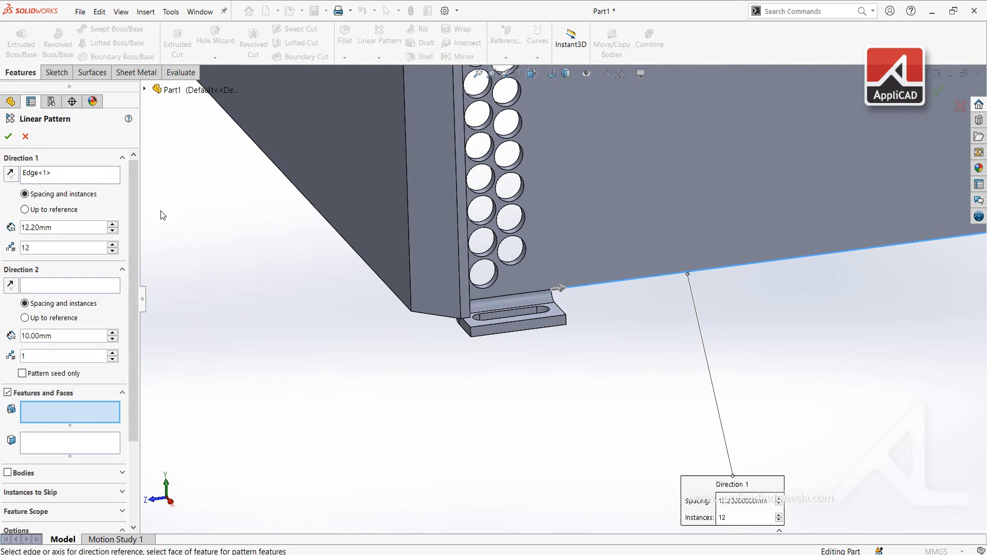
click(144, 89)
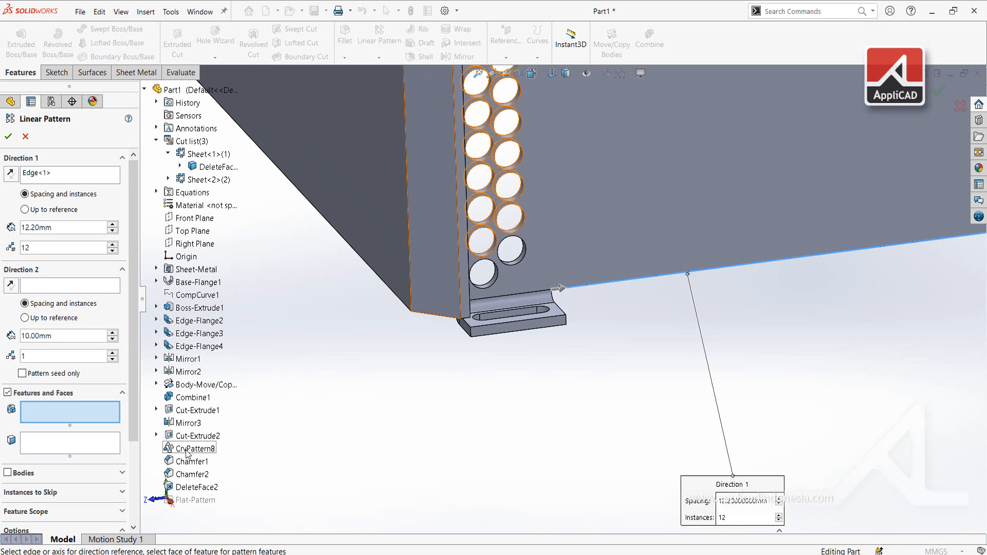
click(196, 436)
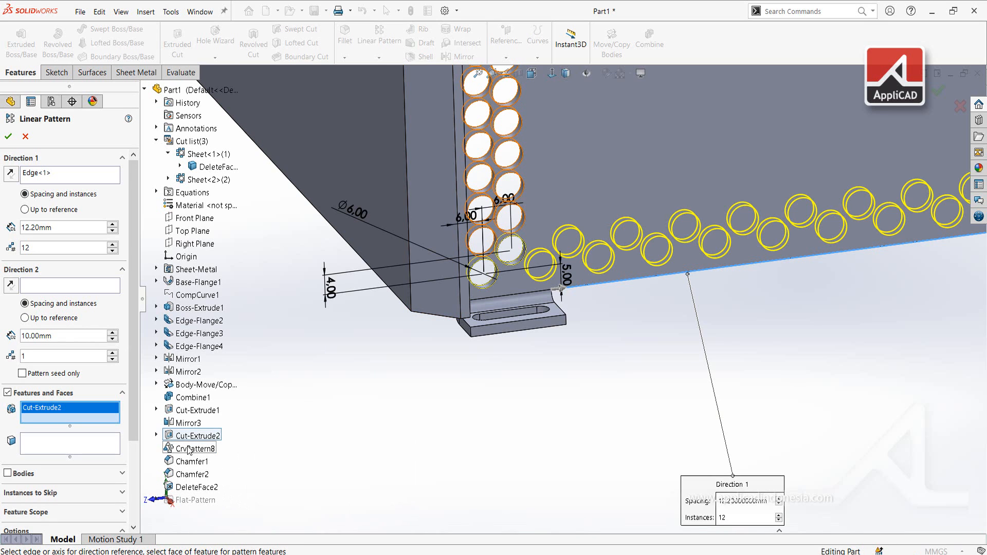
click(189, 449)
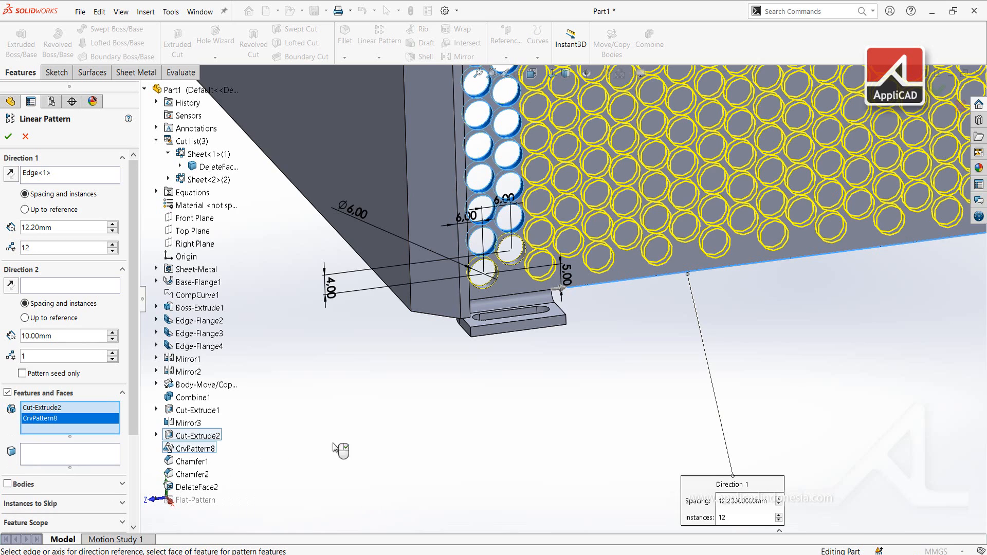
scroll(597, 330, up, 3)
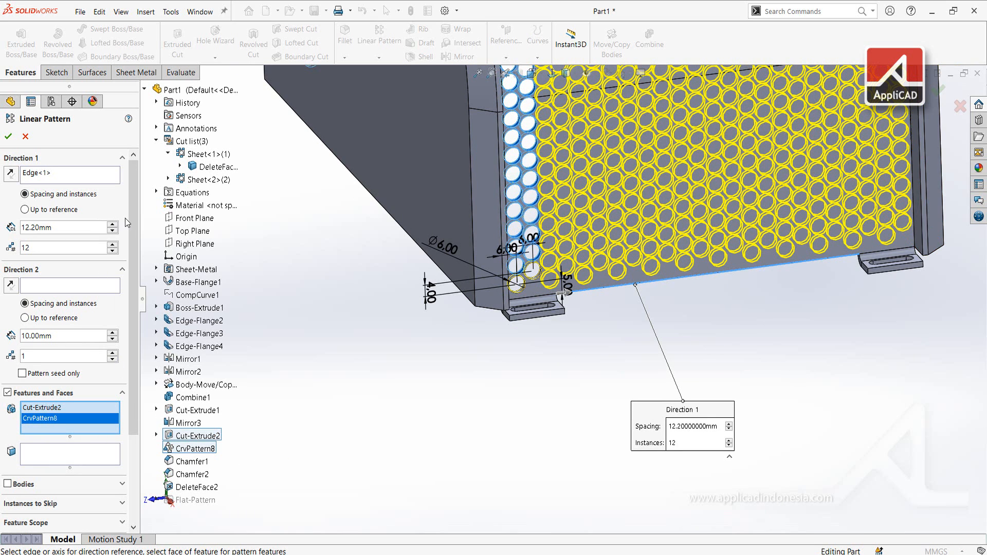
Create the linear pattern with 12.20 mm spacing and 12 instances, with Geometry pattern enabled.
double_click(60, 226)
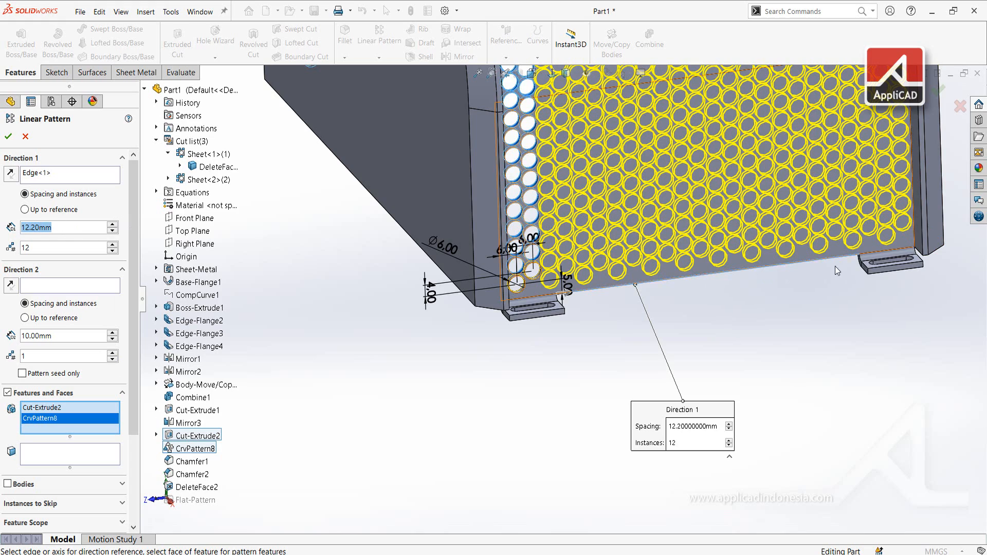
scroll(843, 257, up, 2)
scroll(873, 202, down, 3)
scroll(718, 303, down, 2)
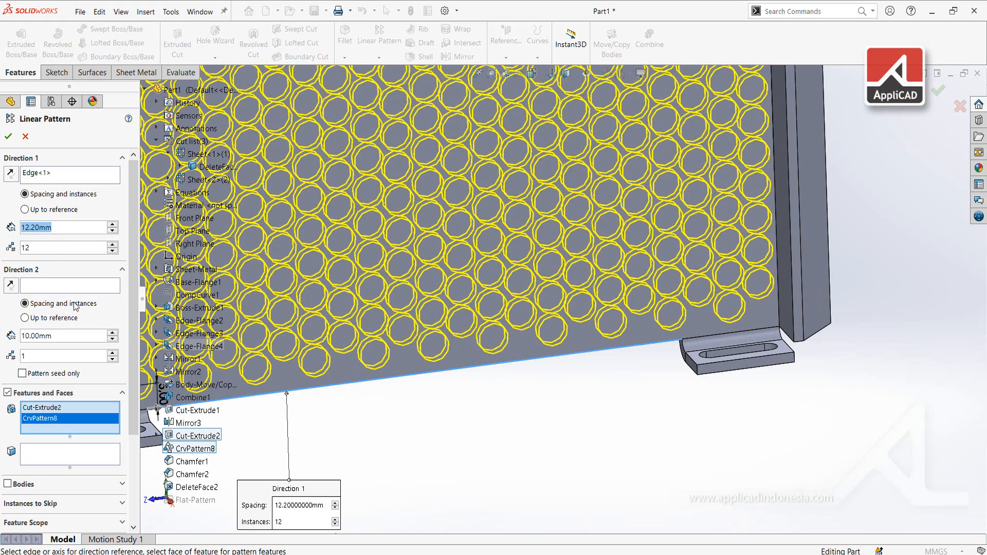
click(47, 247)
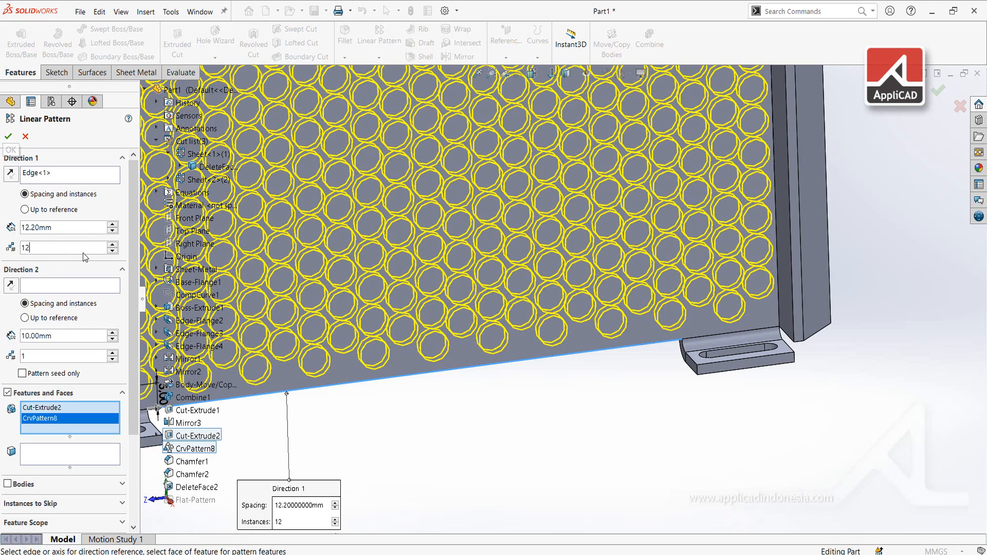
scroll(131, 224, down, 3)
click(23, 448)
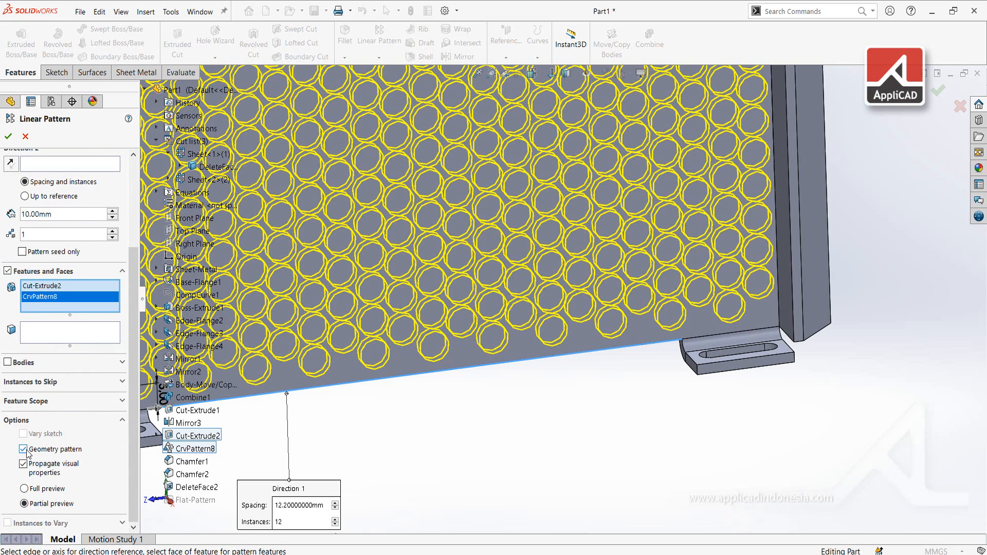
scroll(134, 379, up, 5)
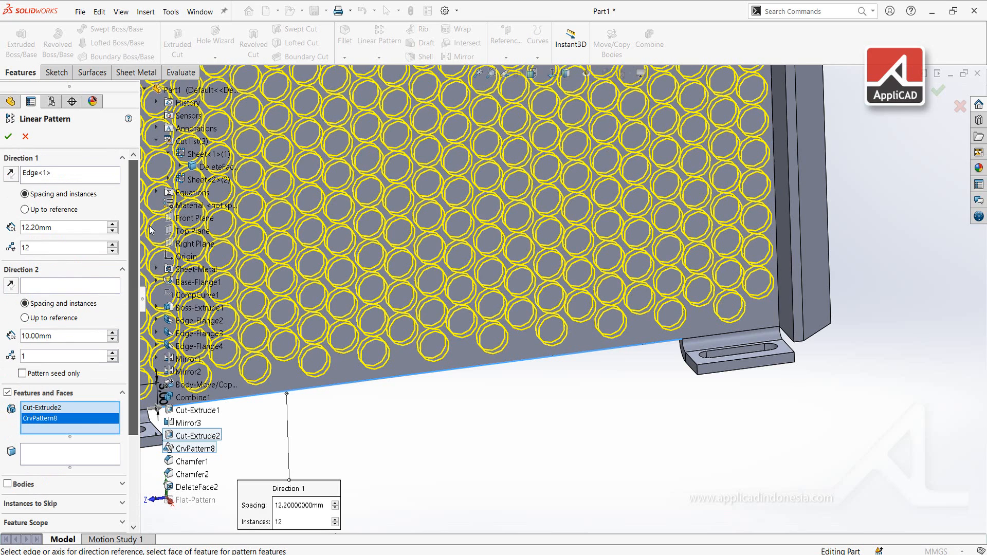
click(7, 136)
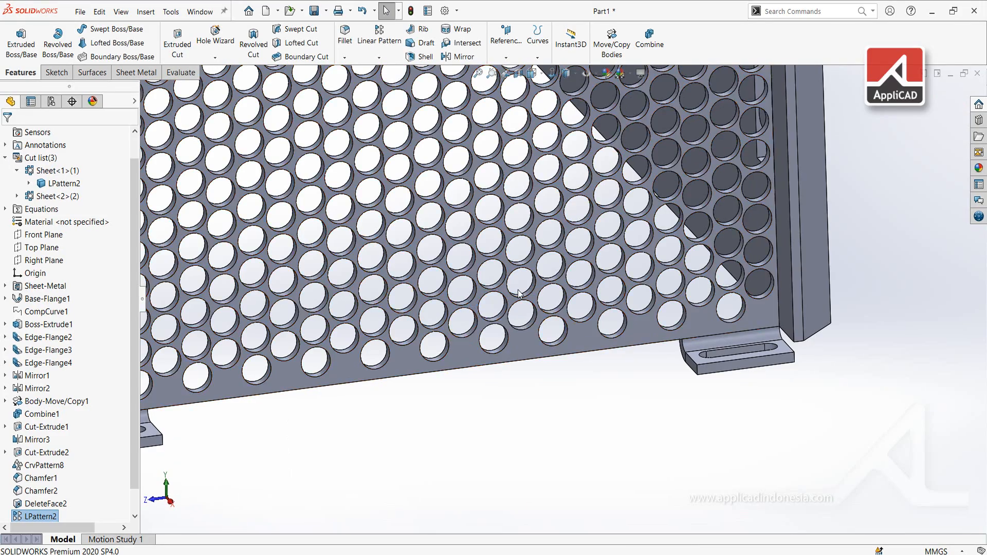
Examine the perforated cover from several sides and show it in trimetric view.
scroll(474, 303, up, 5)
middle_drag(491, 247, 645, 269)
right_drag(673, 252, 714, 226)
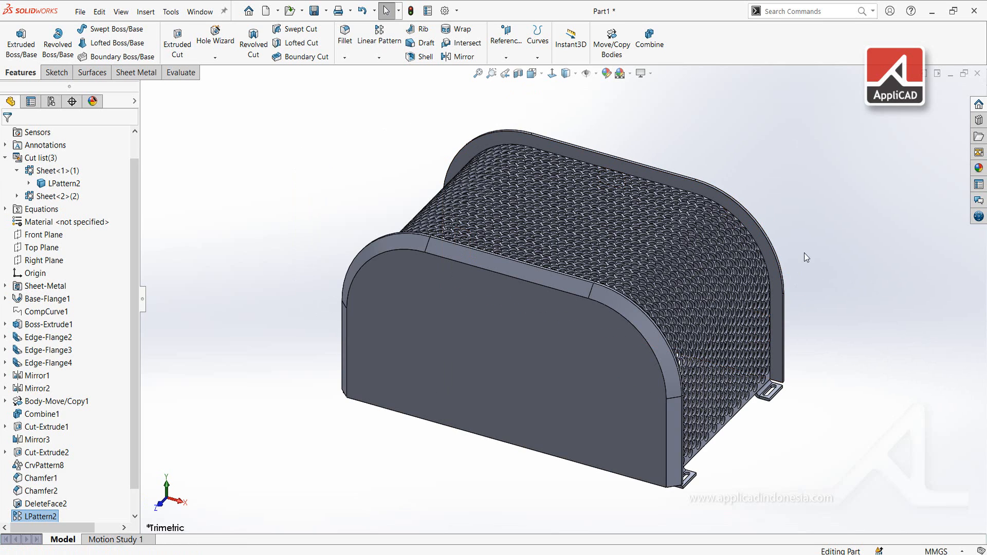
mouse_move(794, 285)
right_down()
mouse_move(829, 212)
mouse_move(797, 294)
right_up()
middle_drag(683, 316, 775, 296)
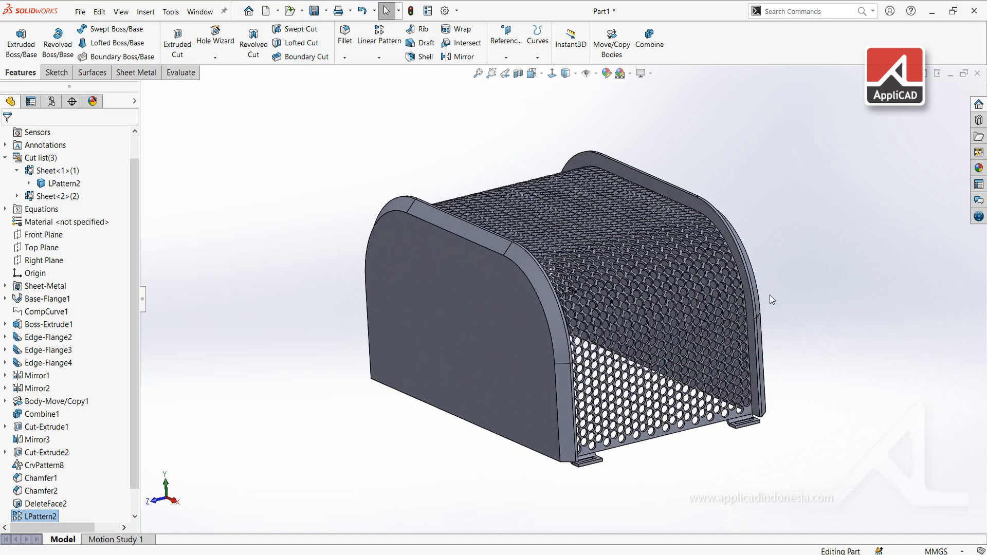
right_drag(792, 273, 825, 246)
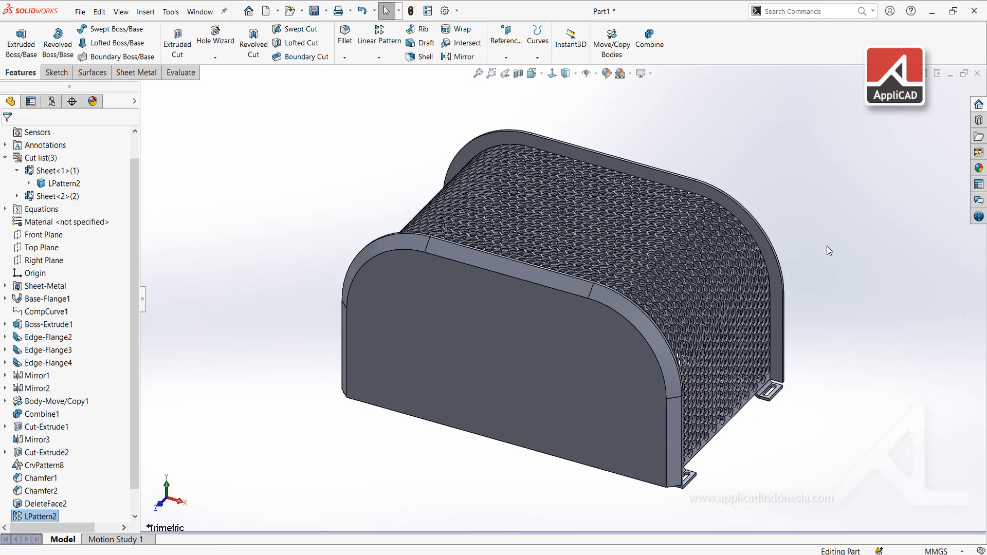